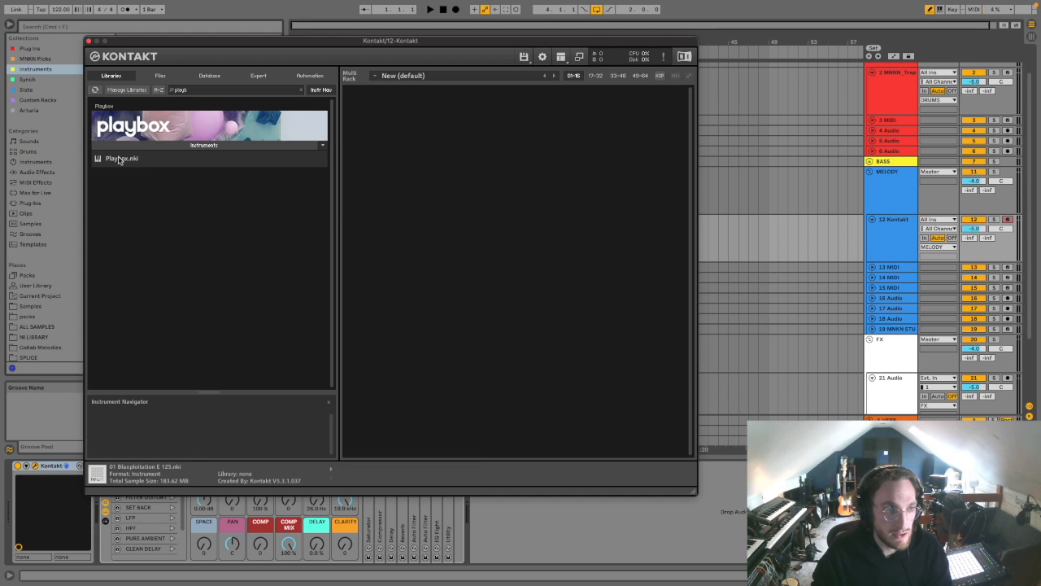
Step: Load the Playbox instrument and look over its sample matrix and the sample category options for the fifth row
{"action": "left_click_drag", "start_coordinate": [466, 45], "coordinate": [403, 31]}
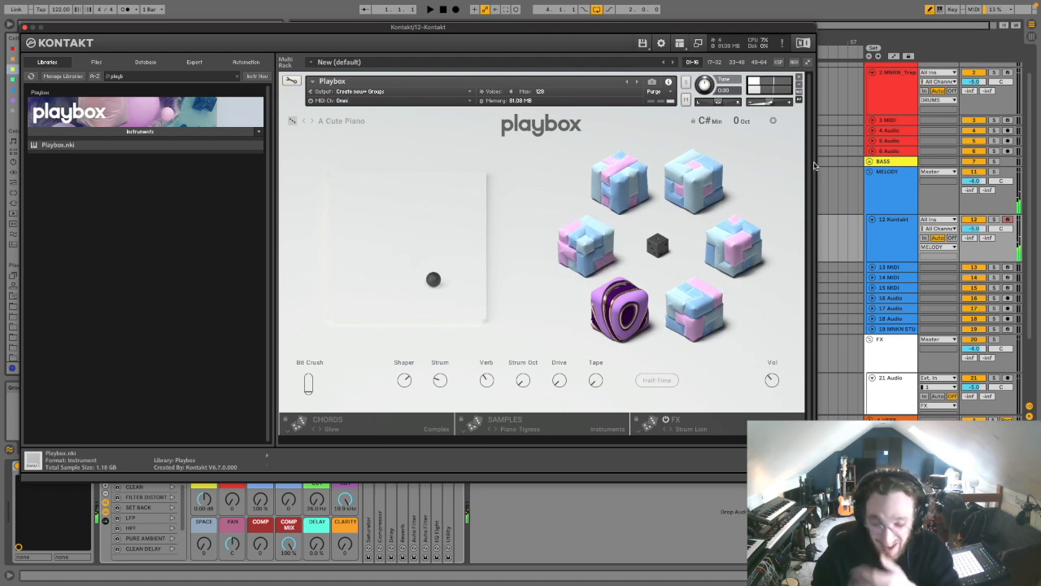
{"action": "left_click", "coordinate": [536, 424]}
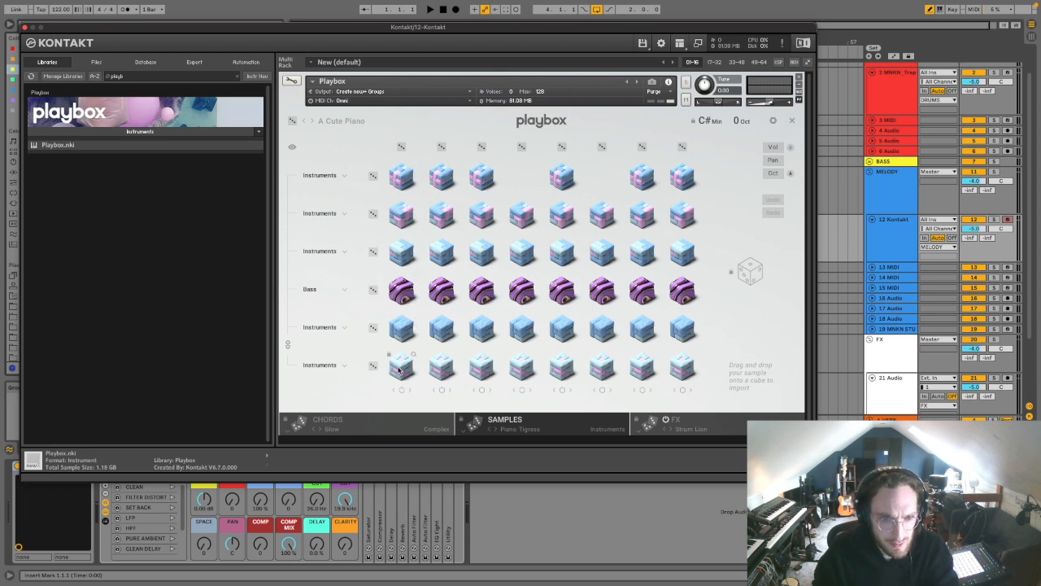
{"action": "left_click", "coordinate": [345, 328]}
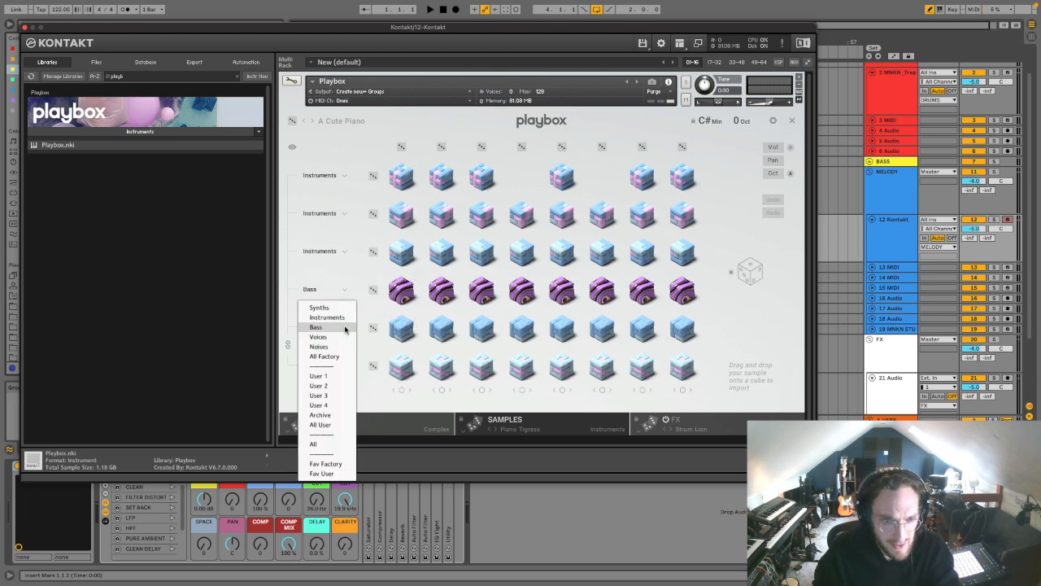
{"action": "left_click", "coordinate": [334, 282]}
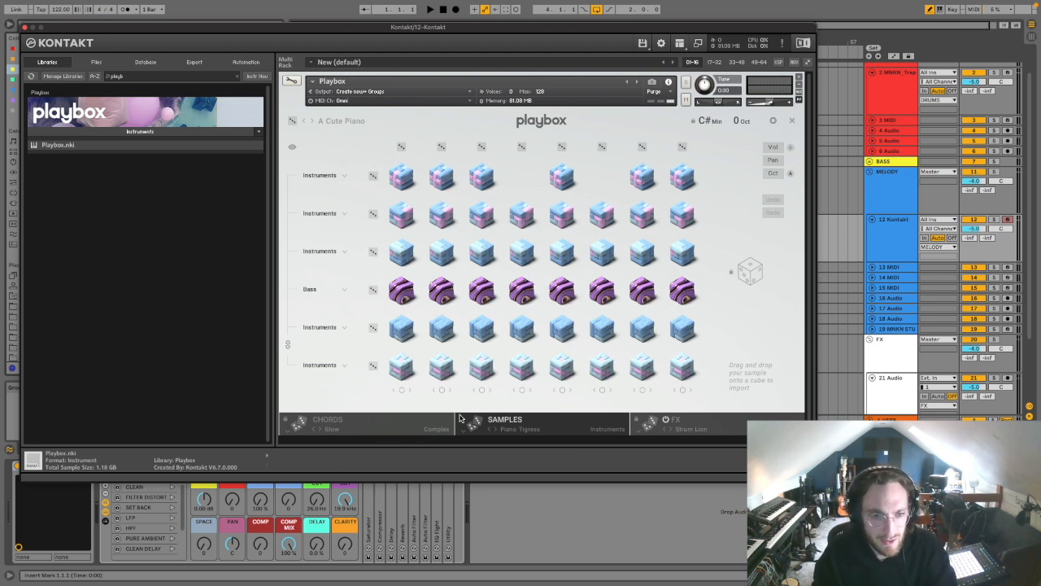
{"action": "left_click", "coordinate": [557, 422]}
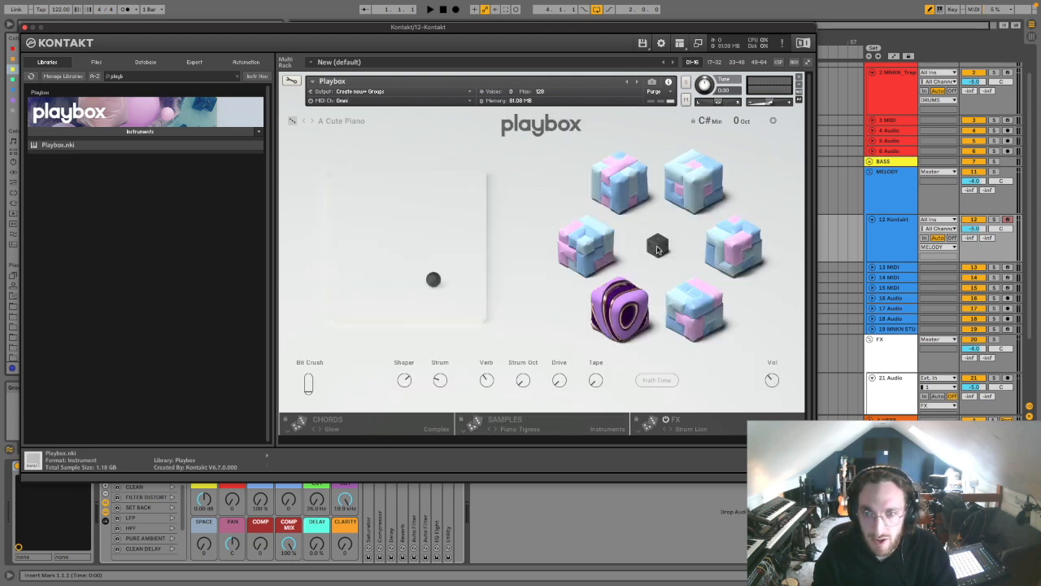
Step: Randomise the whole Playbox set, then re-roll the voice samples in the third and fifth rows of the sample matrix
{"action": "left_click", "coordinate": [657, 247]}
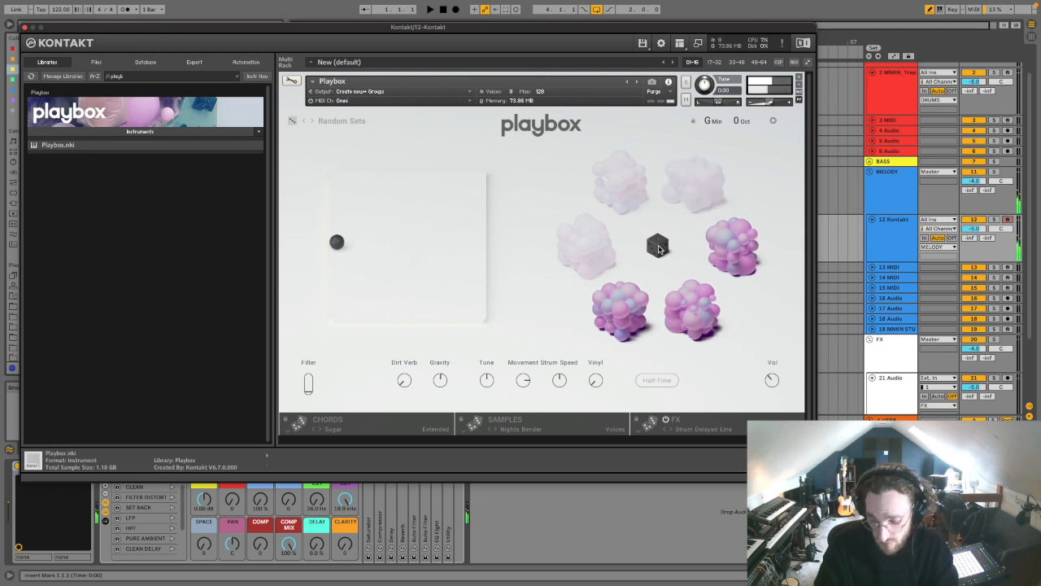
{"action": "left_click", "coordinate": [657, 246]}
{"action": "left_click", "coordinate": [373, 252]}
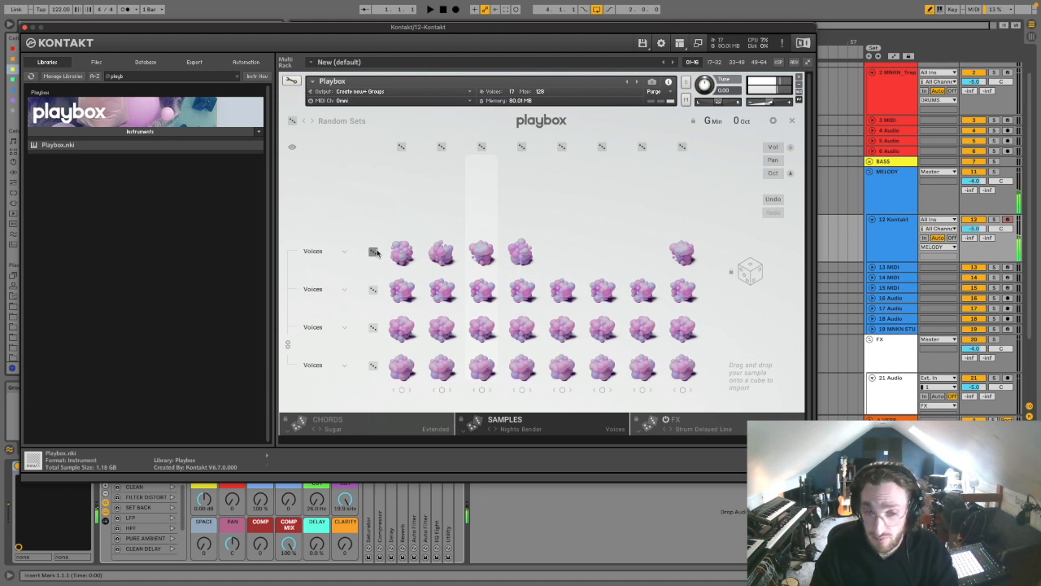
{"action": "left_click", "coordinate": [373, 327]}
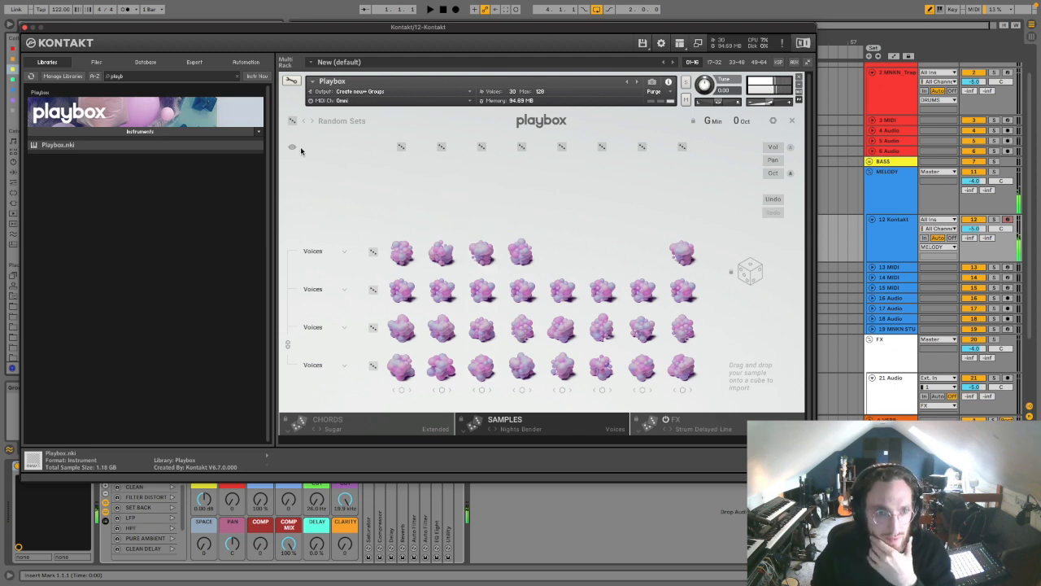
{"action": "left_click", "coordinate": [529, 423]}
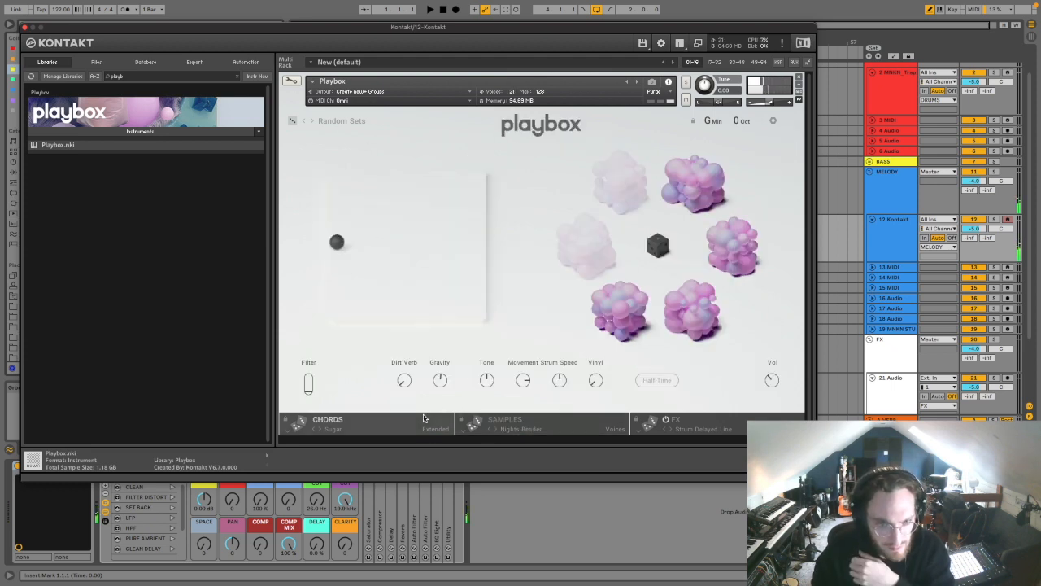
Step: Lock the first chord in the chord matrix and shuffle the order of the remaining chords several times
{"action": "left_click", "coordinate": [423, 418]}
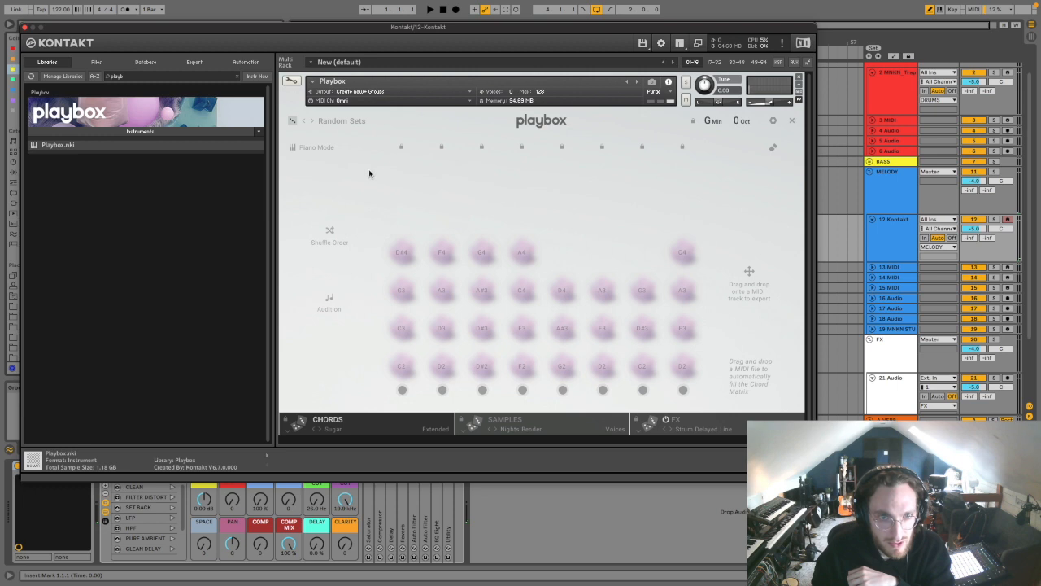
{"action": "left_click", "coordinate": [401, 147]}
{"action": "left_click", "coordinate": [329, 232]}
{"action": "left_click", "coordinate": [329, 232]}
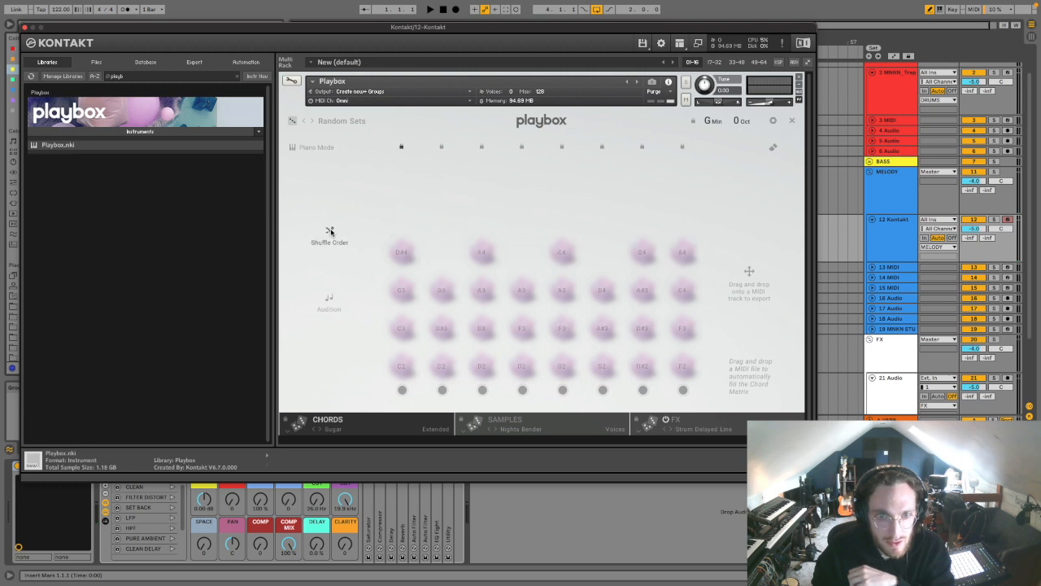
{"action": "left_click", "coordinate": [329, 231]}
{"action": "left_click", "coordinate": [330, 231]}
{"action": "left_click", "coordinate": [330, 232]}
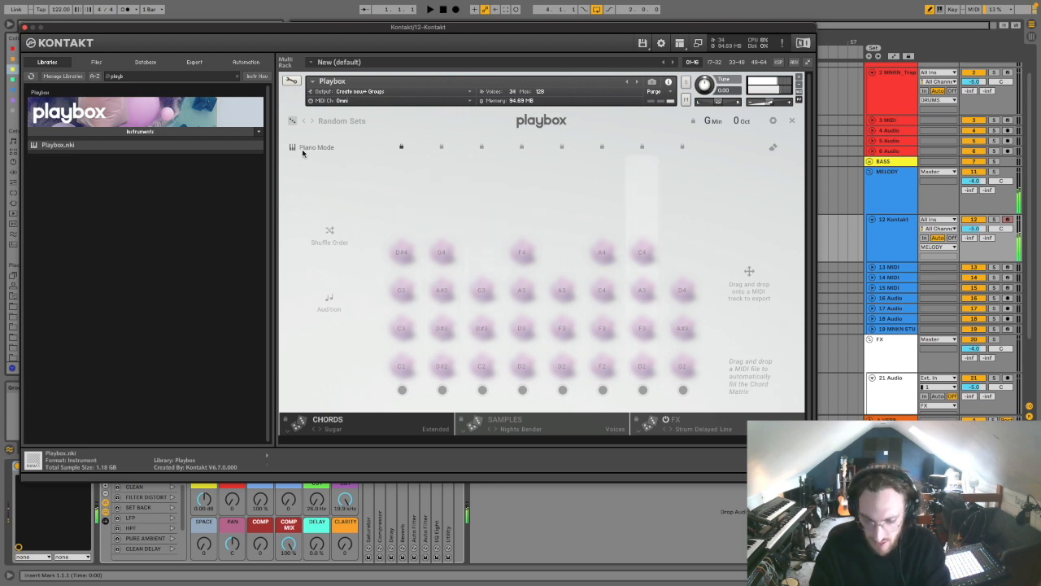
{"action": "left_click", "coordinate": [406, 423]}
Step: Randomise the complete Playbox set of chords, samples and effects twice more for a new sound
{"action": "left_click", "coordinate": [655, 242]}
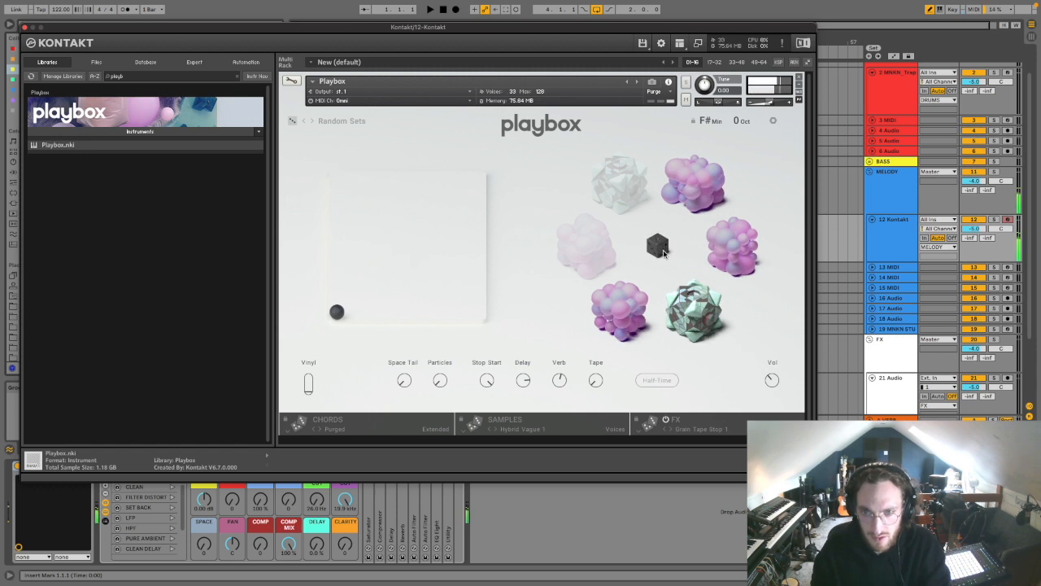
{"action": "left_click", "coordinate": [661, 249]}
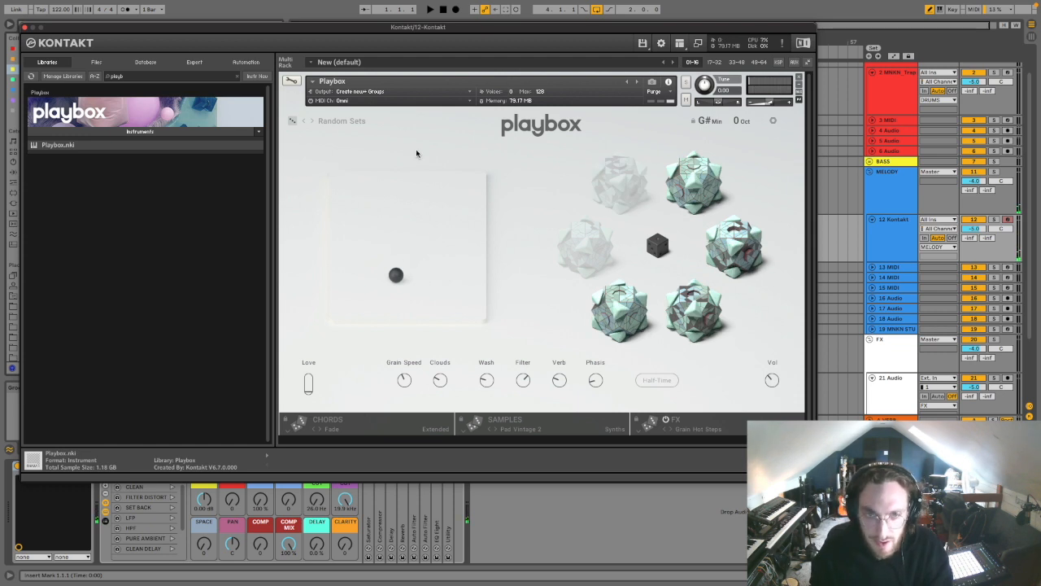
{"action": "left_click_drag", "start_coordinate": [281, 38], "coordinate": [338, 59]}
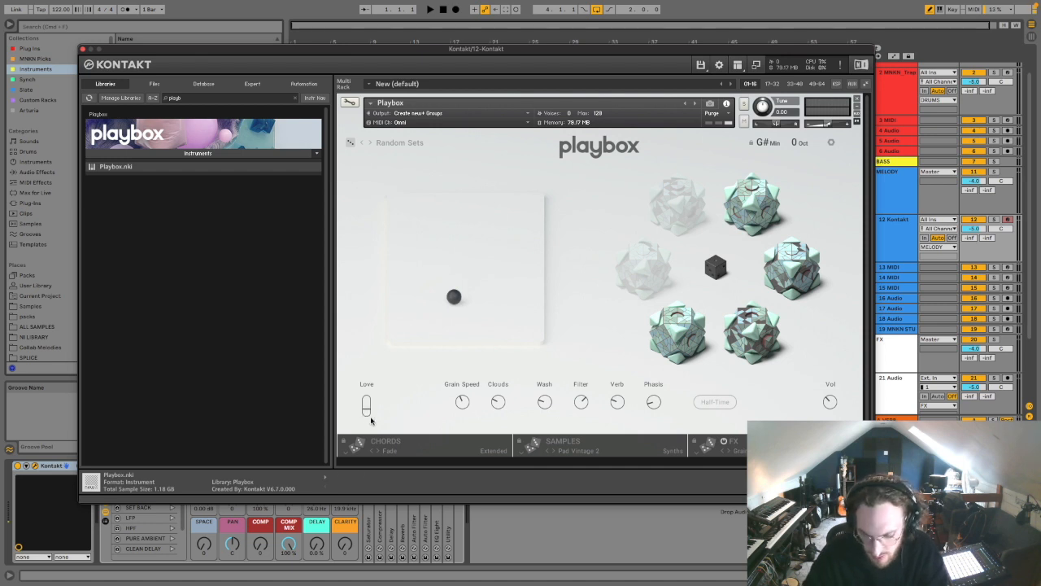
Step: Adjust the Love and Grain Speed effect controls, checking the synth sample matrix in between
{"action": "mouse_move", "coordinate": [365, 409]}
{"action": "left_mouse_down"}
{"action": "mouse_move", "coordinate": [368, 394]}
{"action": "mouse_move", "coordinate": [369, 419]}
{"action": "mouse_move", "coordinate": [367, 401]}
{"action": "left_mouse_up"}
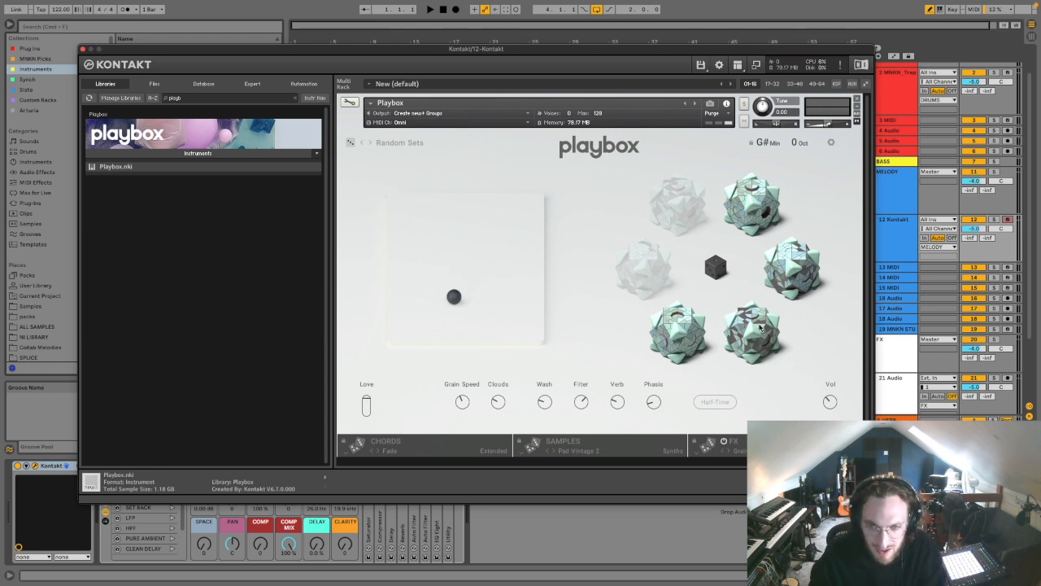
{"action": "left_click", "coordinate": [595, 446]}
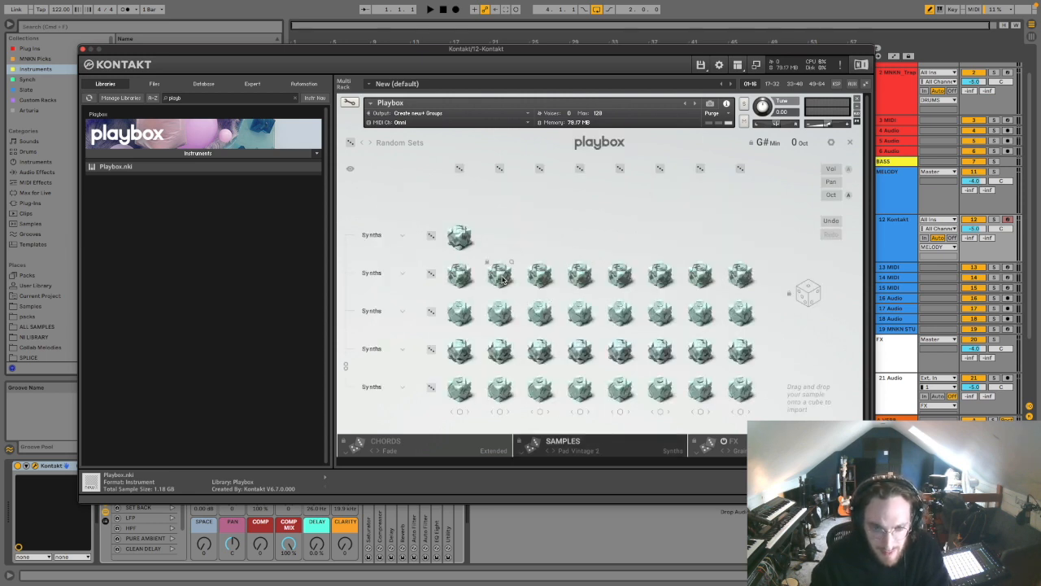
{"action": "left_click", "coordinate": [850, 144]}
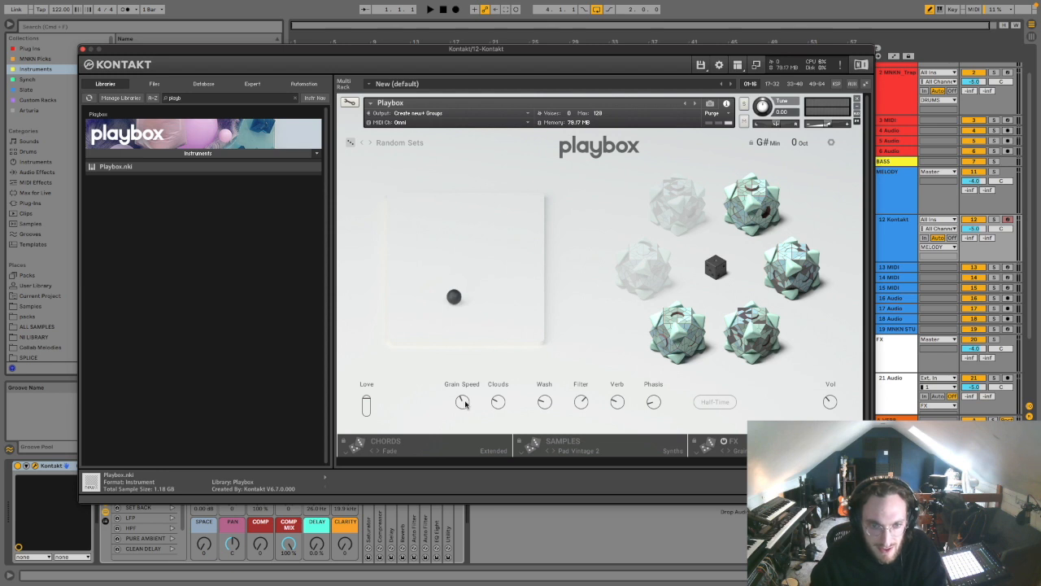
{"action": "mouse_move", "coordinate": [462, 402]}
{"action": "left_mouse_down"}
{"action": "mouse_move", "coordinate": [467, 393]}
{"action": "mouse_move", "coordinate": [462, 404]}
{"action": "left_mouse_up"}
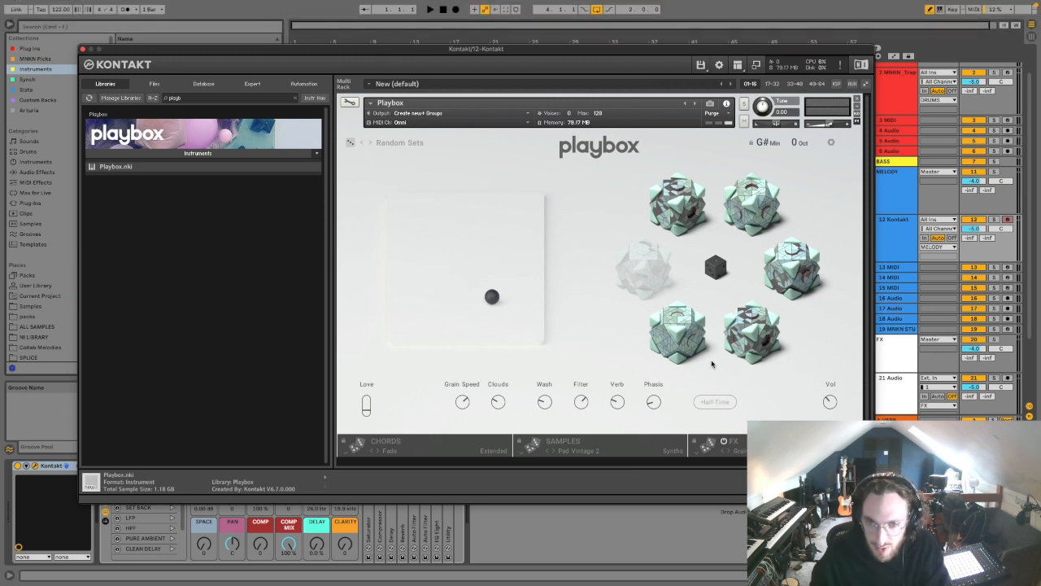
Step: Review the category options for a synth row in the sample matrix and return to the main Playbox view
{"action": "left_click", "coordinate": [604, 440]}
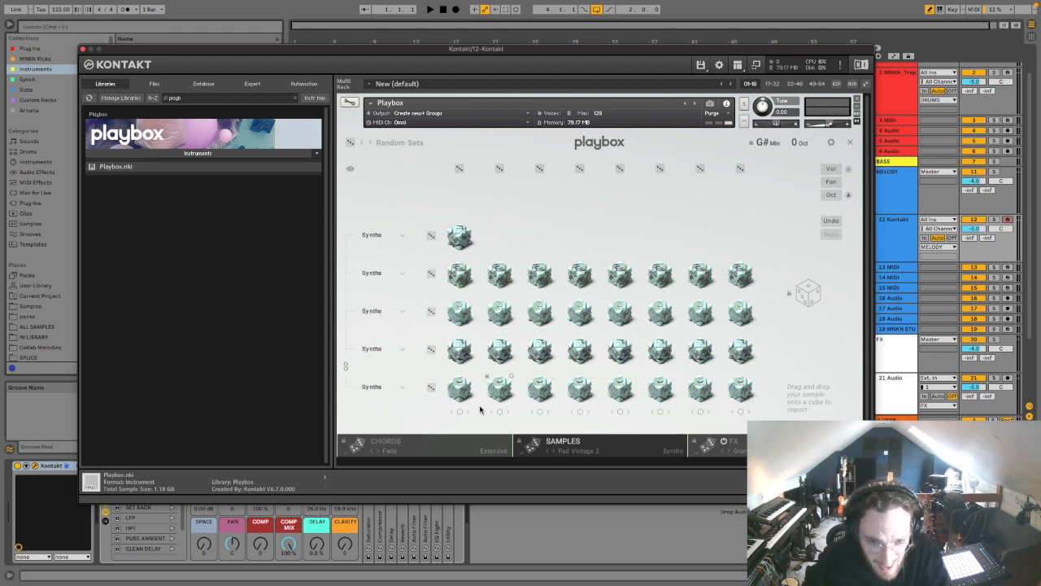
{"action": "left_click", "coordinate": [401, 349]}
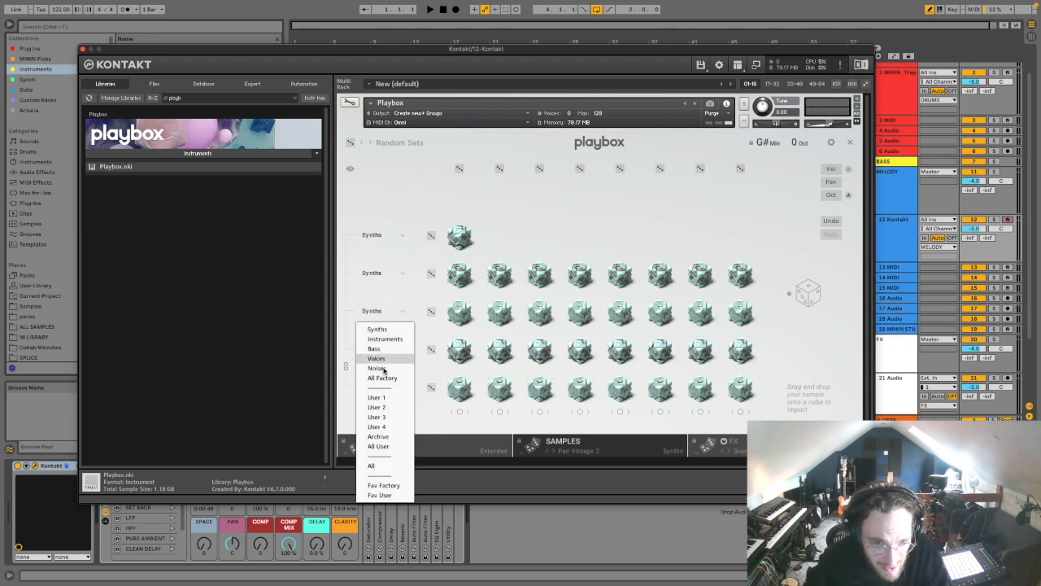
{"action": "left_click", "coordinate": [429, 339]}
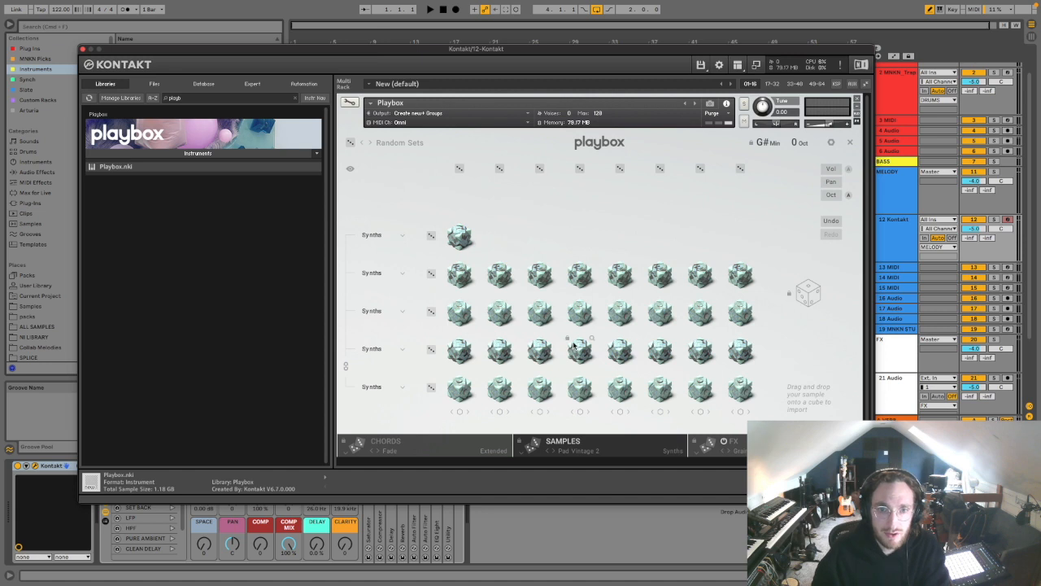
{"action": "left_click", "coordinate": [627, 440]}
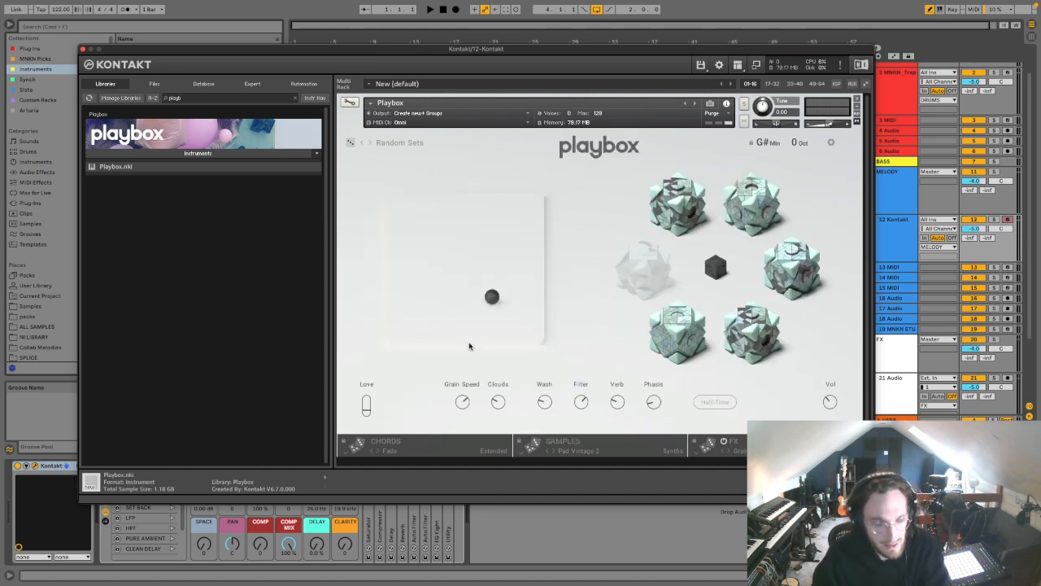
Step: Adjust the Grain Speed, Clouds and Wash effect amounts
{"action": "left_click_drag", "start_coordinate": [465, 406], "coordinate": [497, 387]}
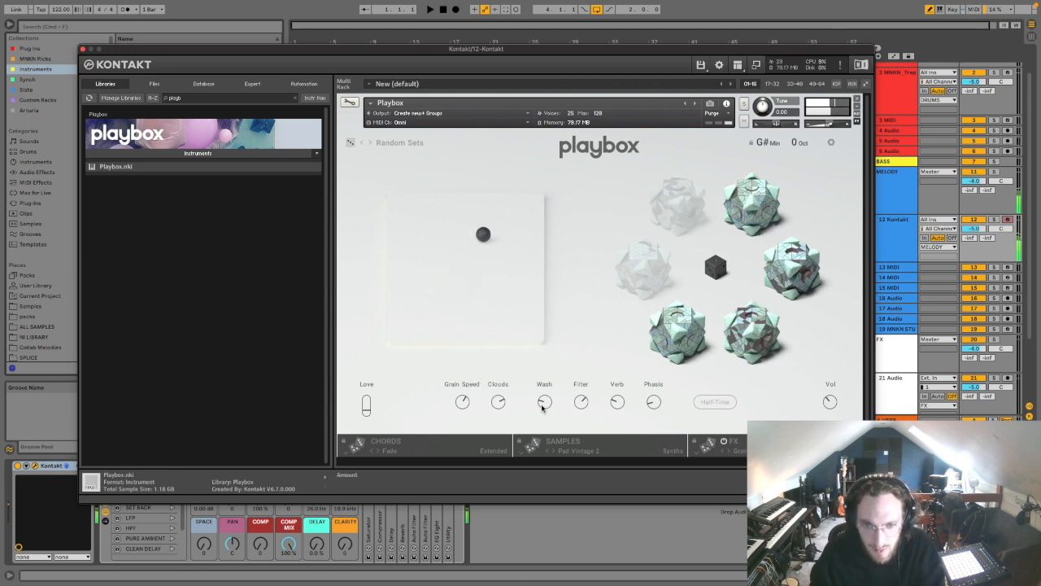
{"action": "left_click", "coordinate": [545, 402]}
{"action": "left_click_drag", "start_coordinate": [545, 402], "coordinate": [558, 350]}
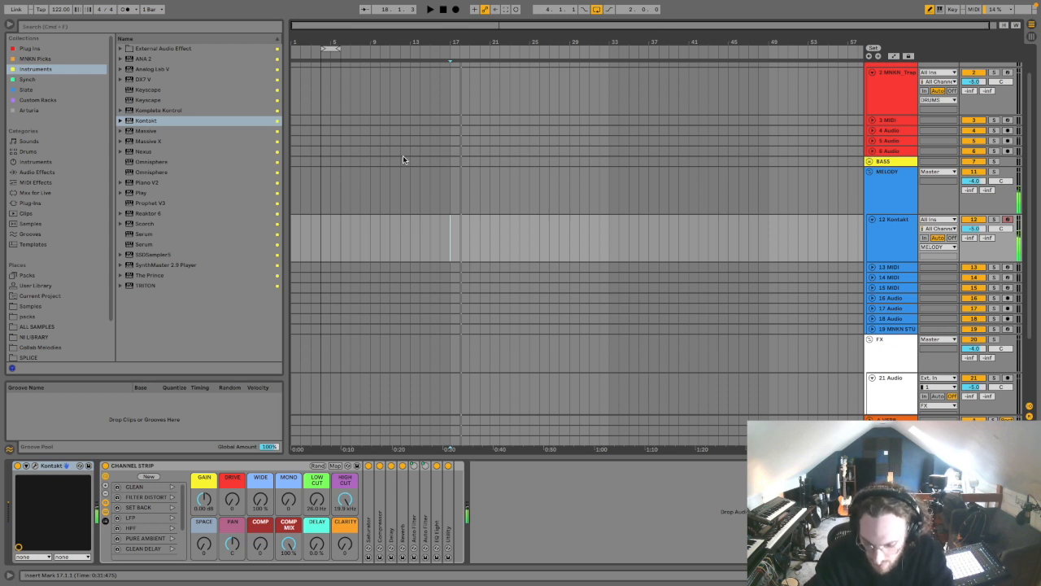
Step: Create a two-bar MIDI clip on the hi-hat track and fill it with evenly repeated C3 notes during playback
{"action": "mouse_move", "coordinate": [477, 4]}
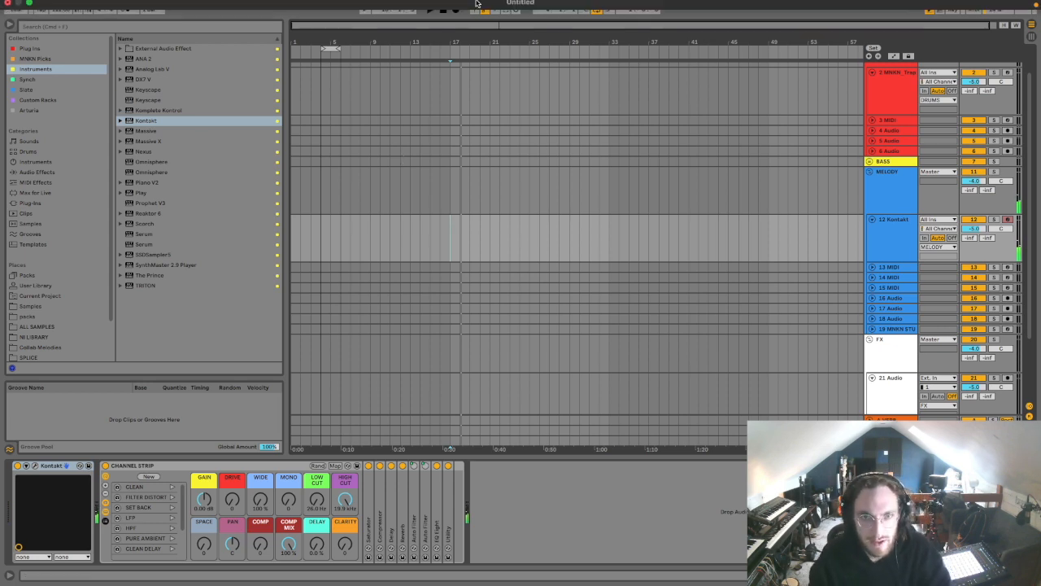
{"action": "key", "text": "super+shift+m"}
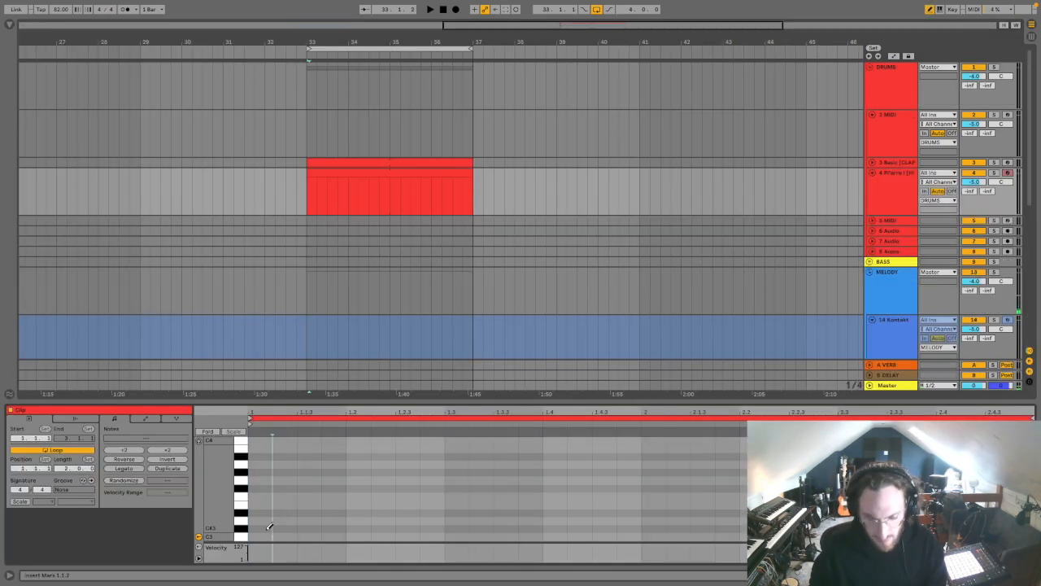
{"action": "key", "text": "space"}
{"action": "left_click_drag", "start_coordinate": [265, 535], "coordinate": [1005, 537]}
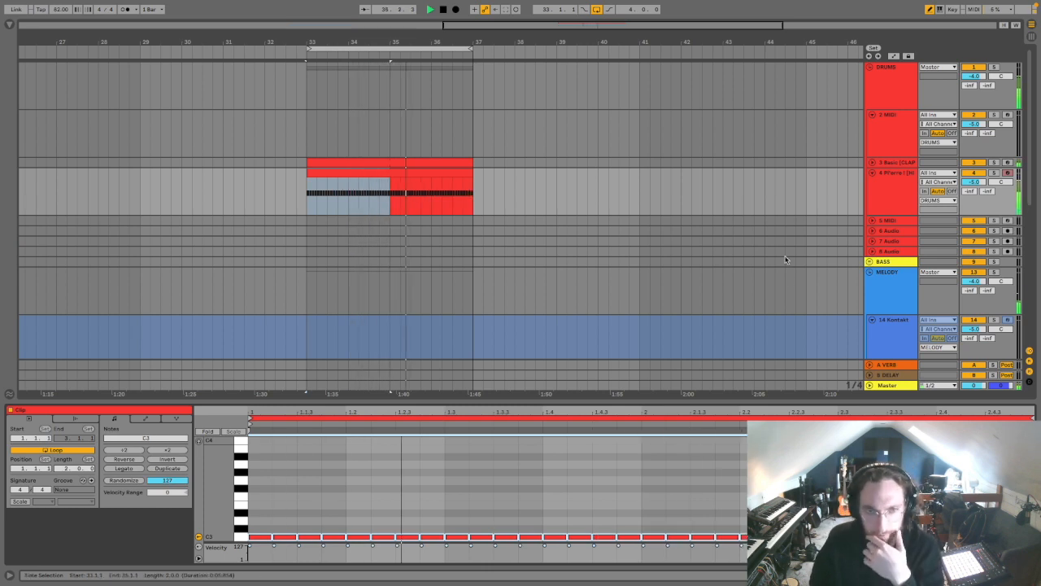
{"action": "left_click", "coordinate": [844, 208]}
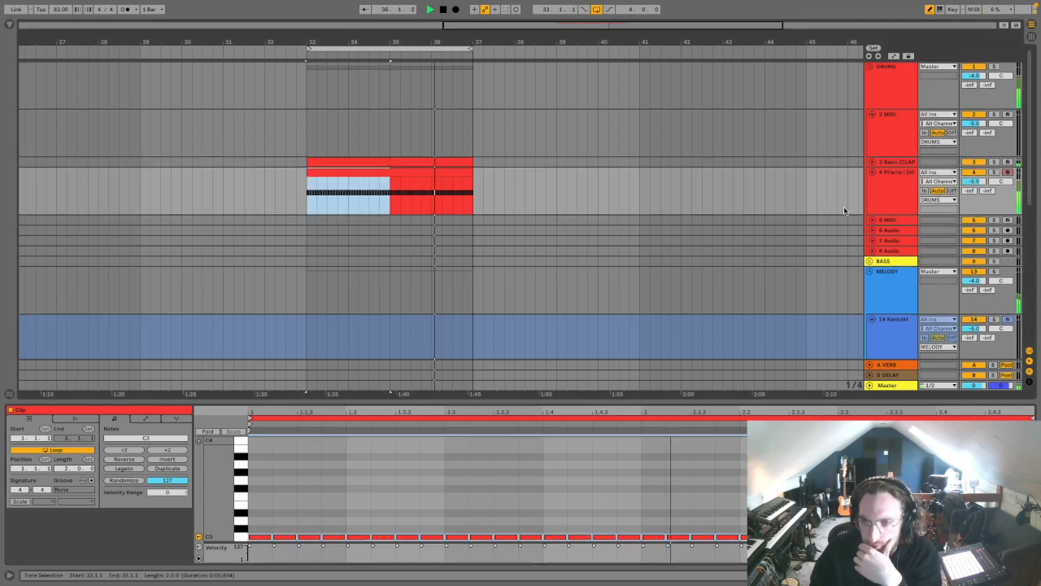
{"action": "scroll", "coordinate": [844, 206], "scroll_direction": "down", "scroll_amount": 5}
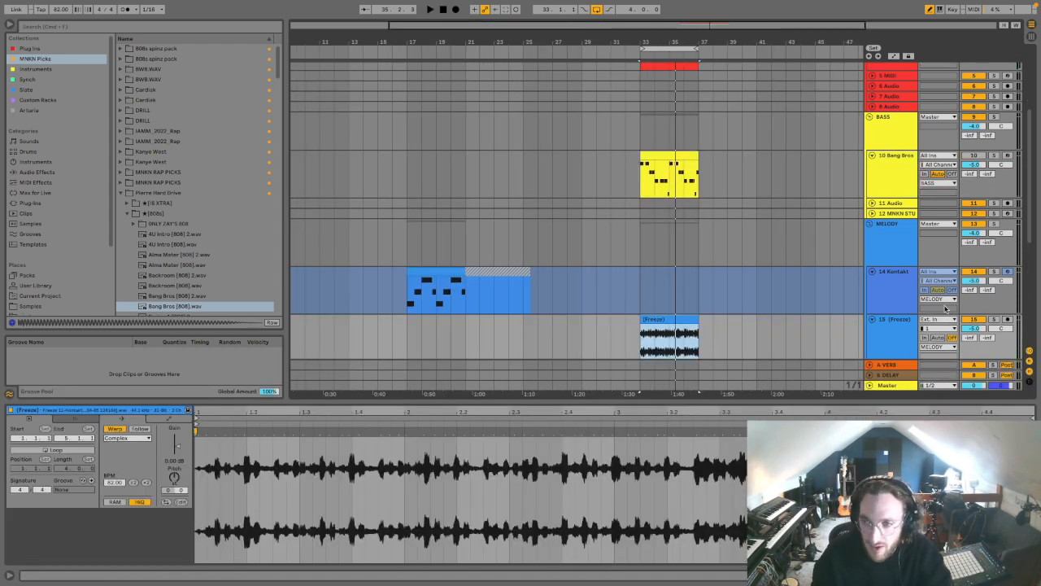
Step: Solo the frozen melody audio track and listen to its clip from bar 34
{"action": "left_click", "coordinate": [995, 319]}
{"action": "left_click", "coordinate": [658, 343]}
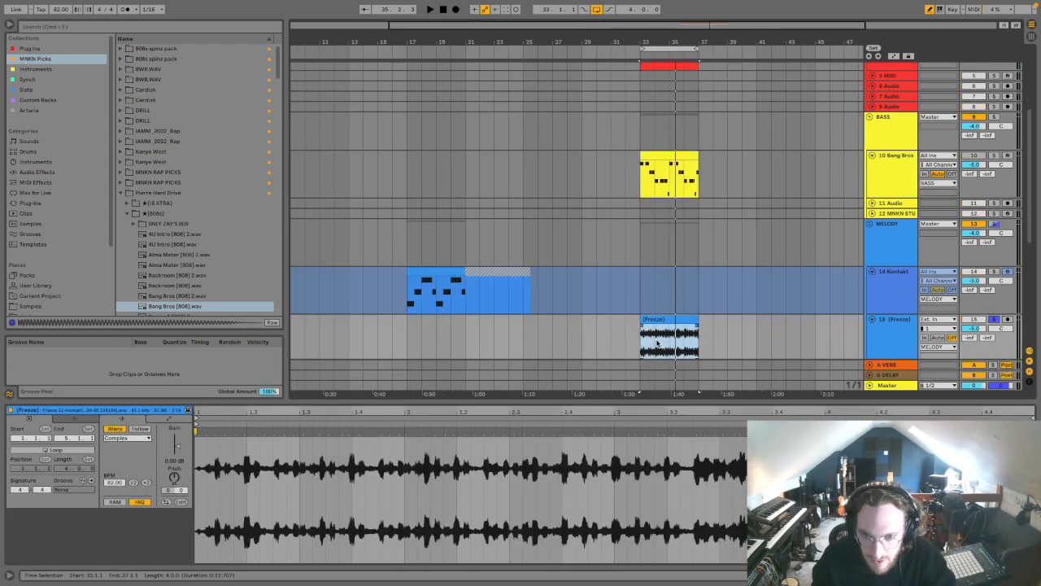
{"action": "left_click", "coordinate": [656, 340]}
{"action": "key", "text": "space"}
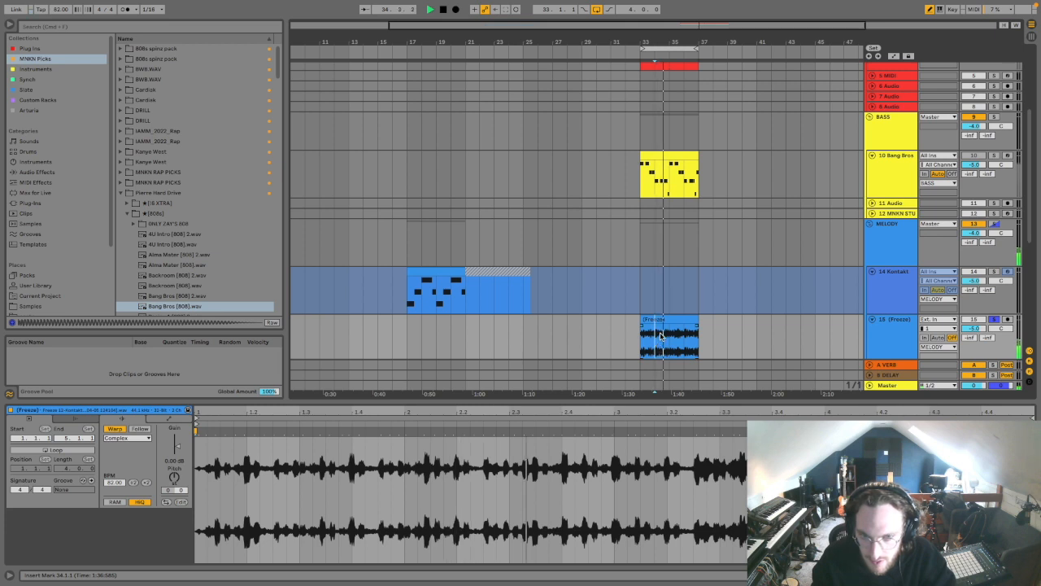
{"action": "key", "text": "space"}
Step: Move the frozen audio clip to bar 25, unsolo its track and unfreeze the Kontakt track
{"action": "left_click_drag", "start_coordinate": [661, 335], "coordinate": [545, 319]}
{"action": "left_click", "coordinate": [994, 320]}
{"action": "left_click", "coordinate": [893, 291]}
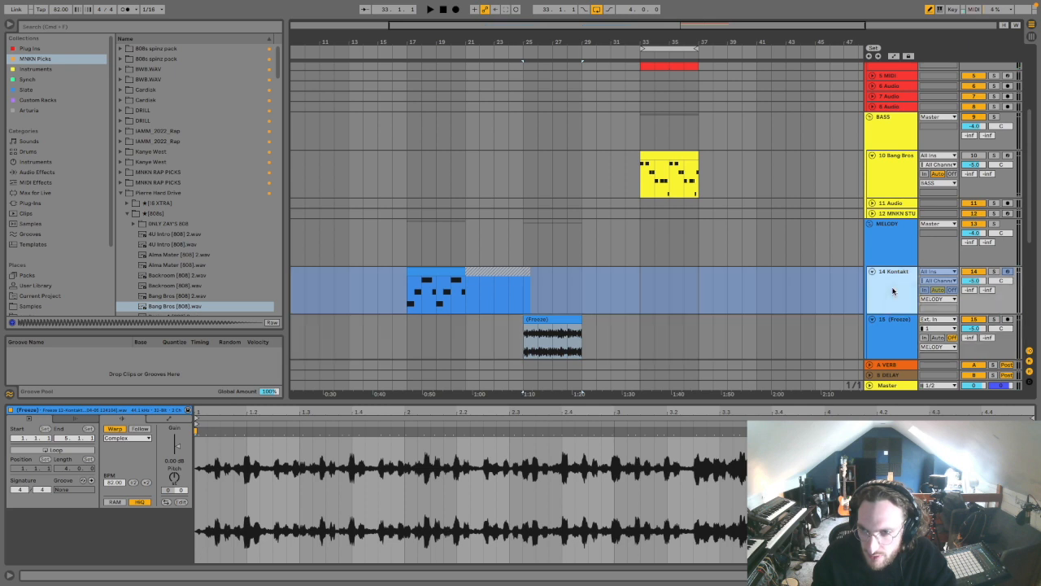
{"action": "right_click", "coordinate": [893, 291]}
{"action": "left_click", "coordinate": [918, 355]}
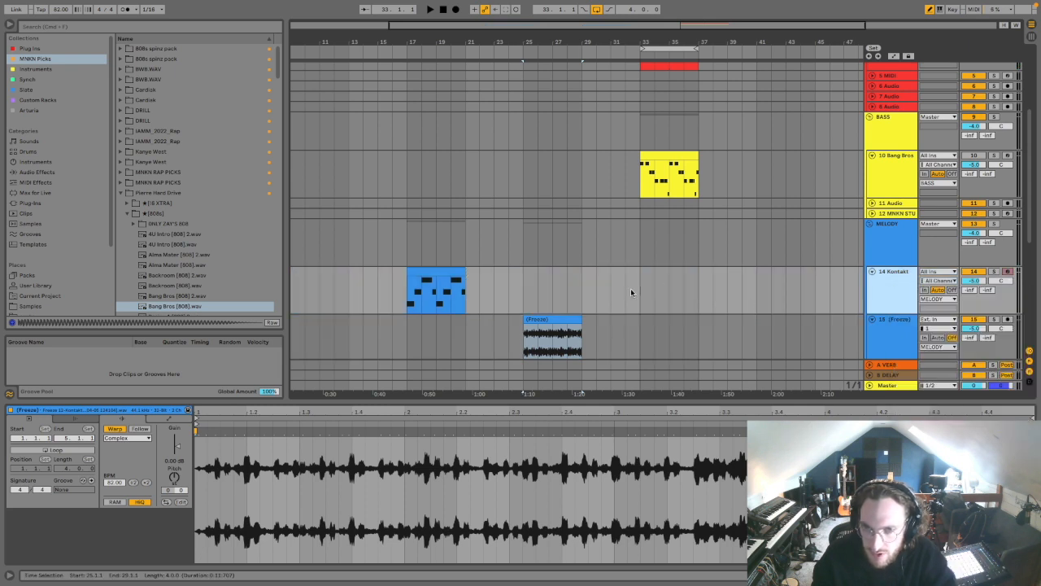
Step: Loop bars 33 to 37 of the Kontakt track, generate a random Playbox set with the Piano Ac Dark sample and audition it
{"action": "left_click_drag", "start_coordinate": [641, 289], "coordinate": [694, 293]}
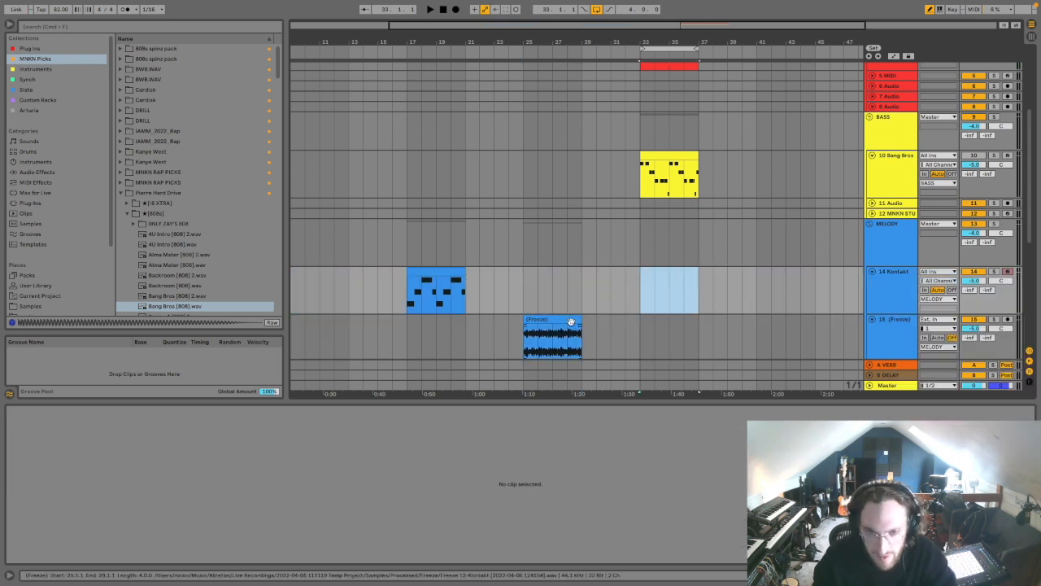
{"action": "key", "text": "super+l"}
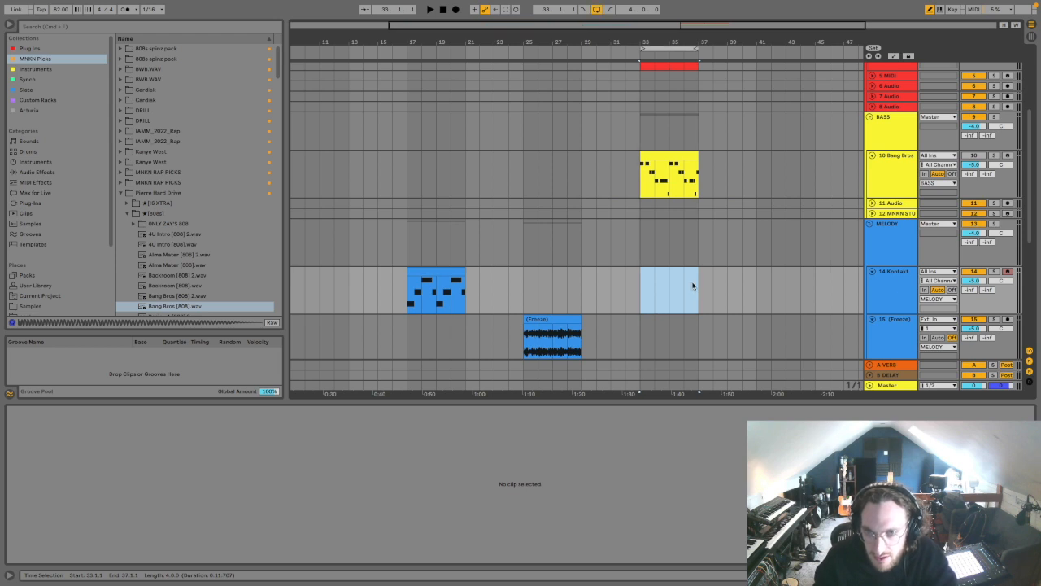
{"action": "left_click", "coordinate": [898, 286]}
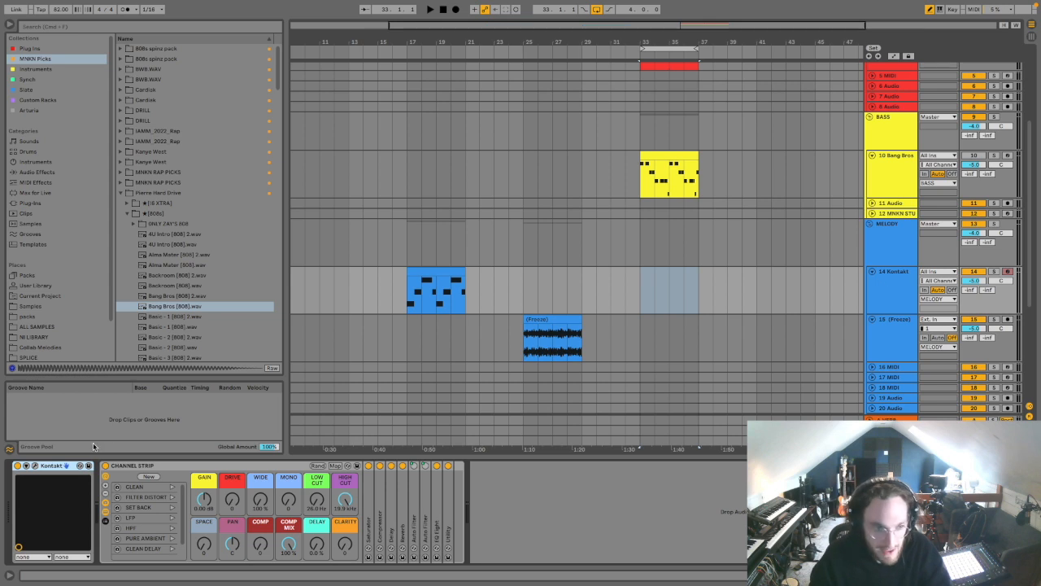
{"action": "left_click", "coordinate": [35, 466]}
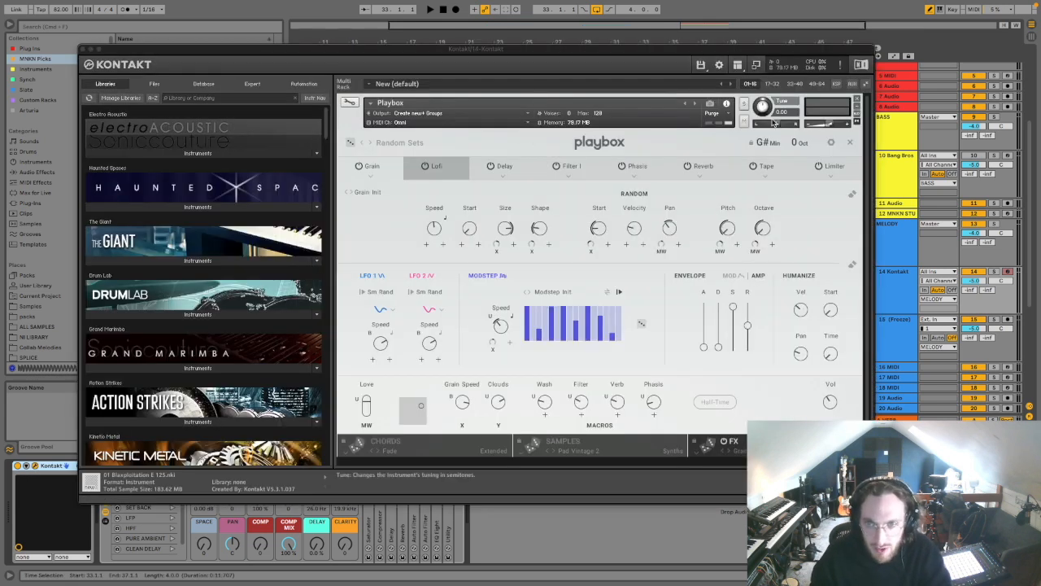
{"action": "left_click", "coordinate": [735, 441]}
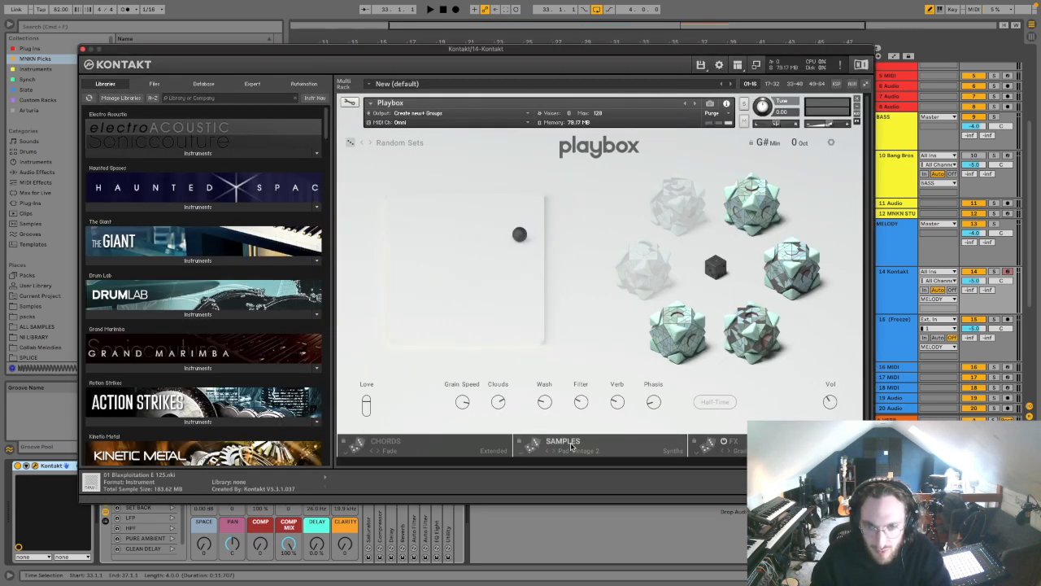
{"action": "left_click", "coordinate": [534, 445]}
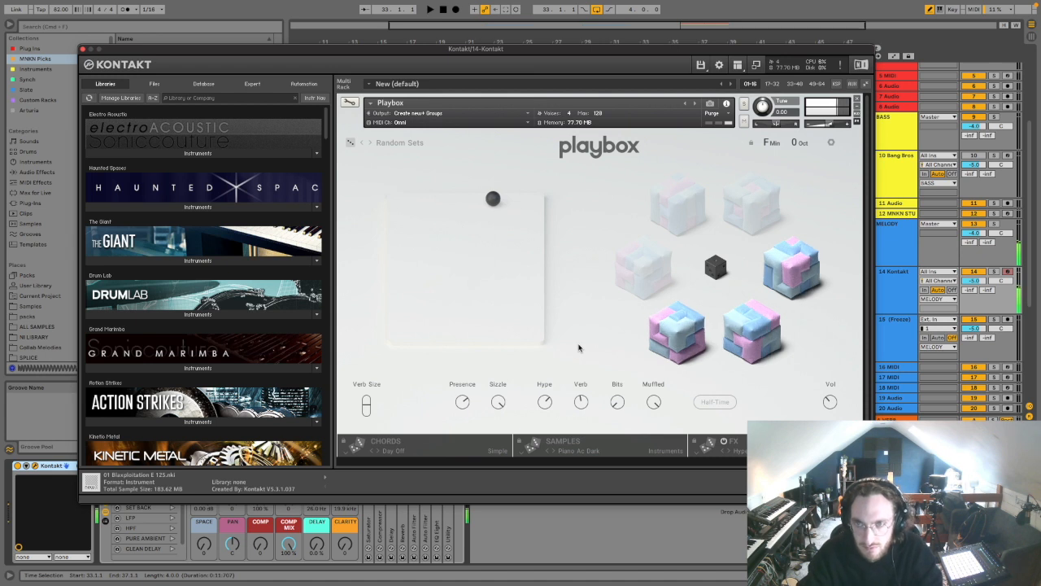
{"action": "key", "text": "space"}
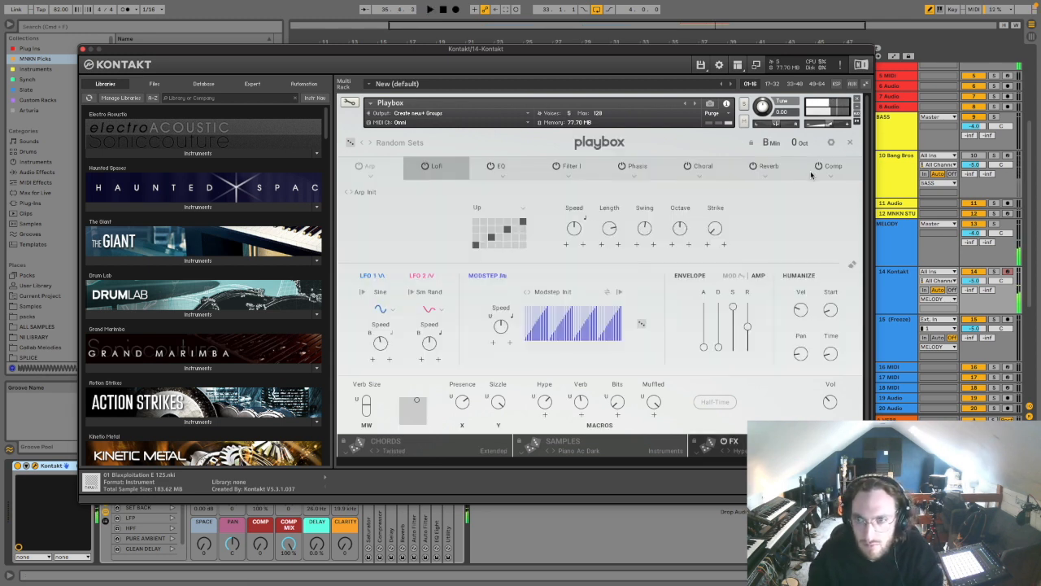
Step: Set Playbox's chords to Twisted and inspect the Lofi effect's settings
{"action": "left_click", "coordinate": [819, 166]}
{"action": "left_click", "coordinate": [819, 167]}
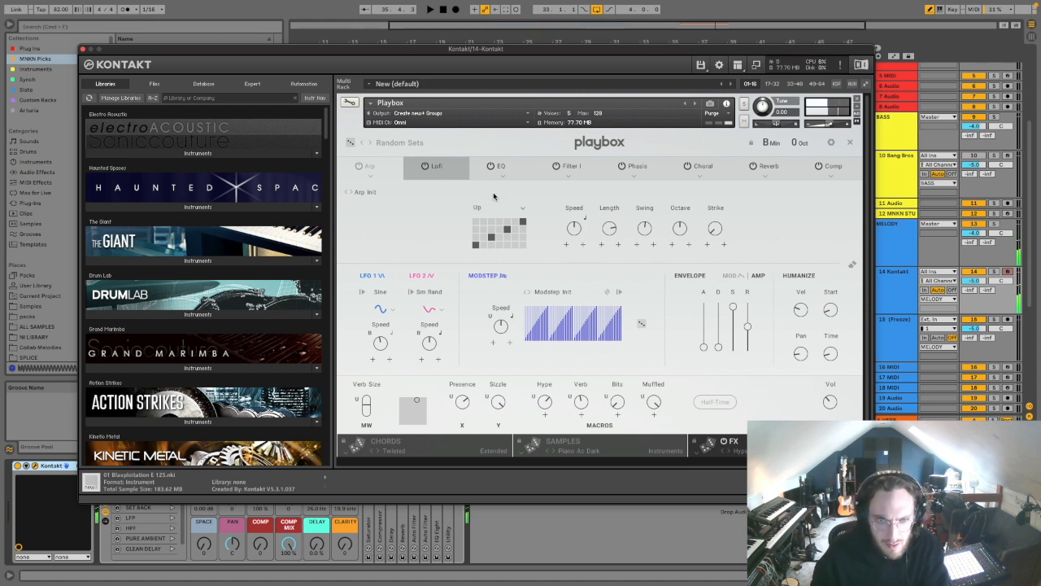
{"action": "left_click", "coordinate": [453, 168]}
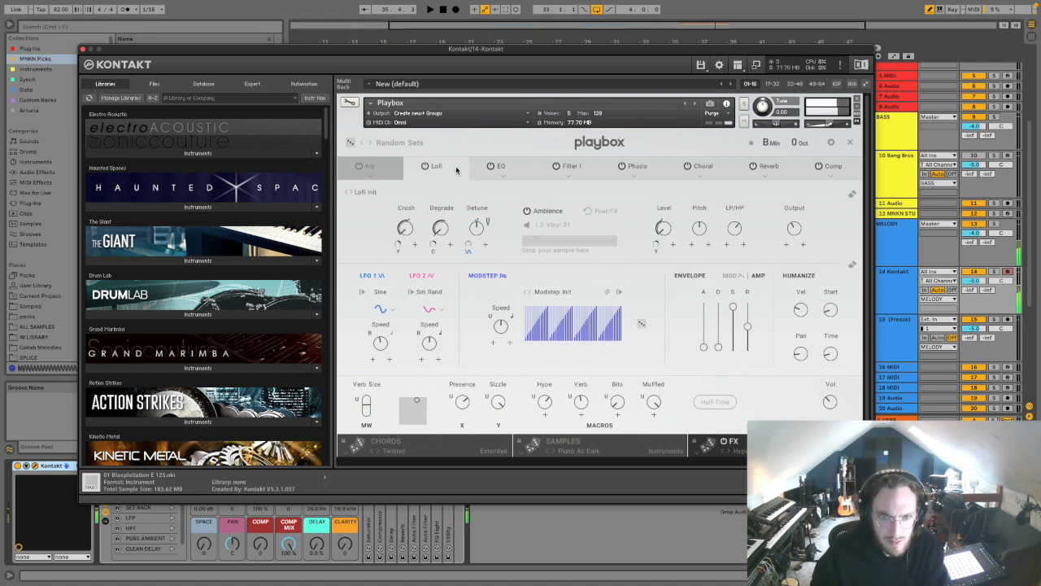
{"action": "left_click_drag", "start_coordinate": [408, 237], "coordinate": [469, 242]}
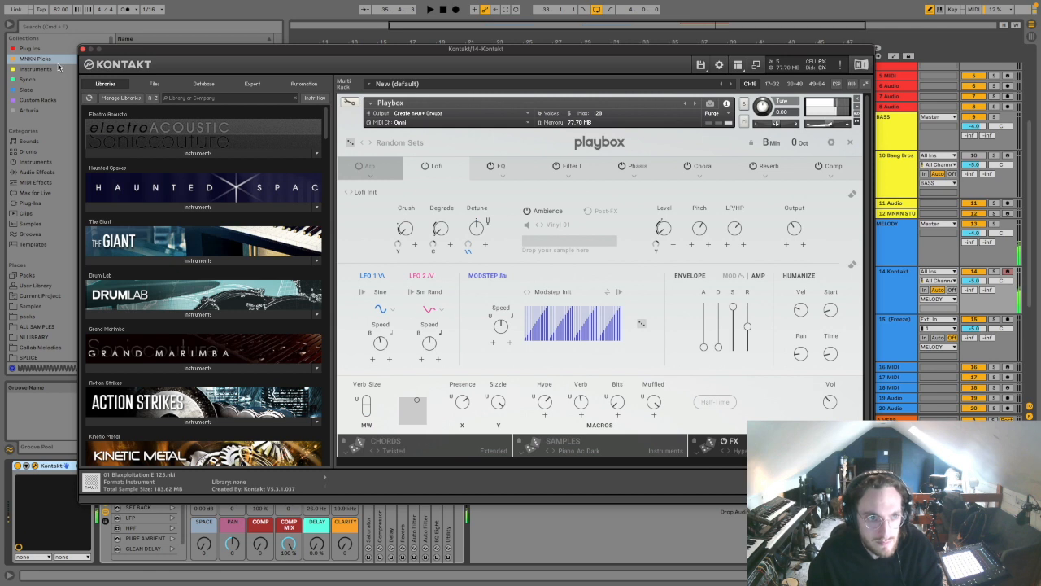
{"action": "left_click", "coordinate": [82, 50]}
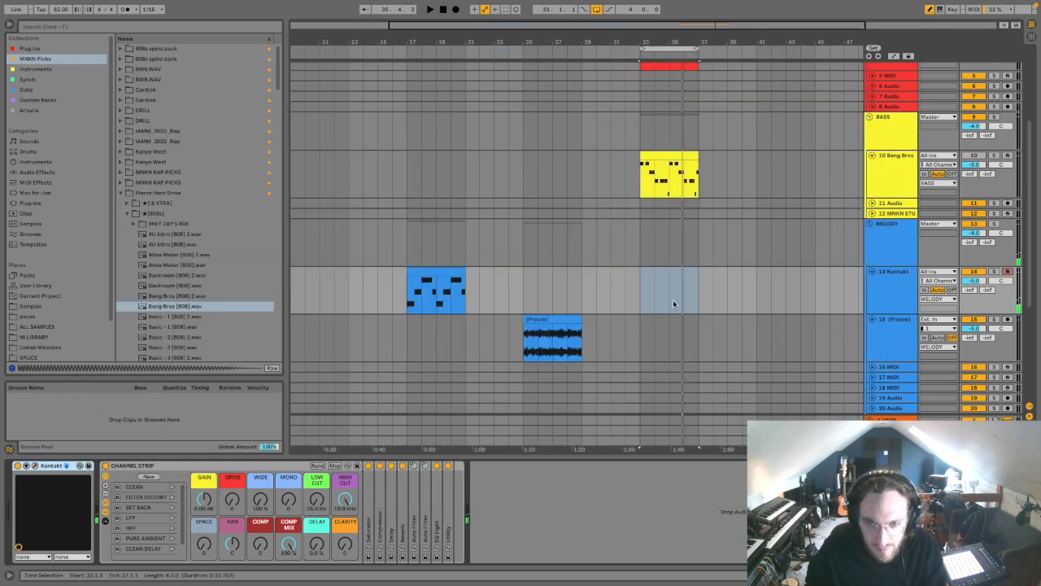
Step: Play a new chord melody over the loop from bar 33 and capture it as a MIDI clip on the Kontakt track
{"action": "left_click", "coordinate": [655, 301]}
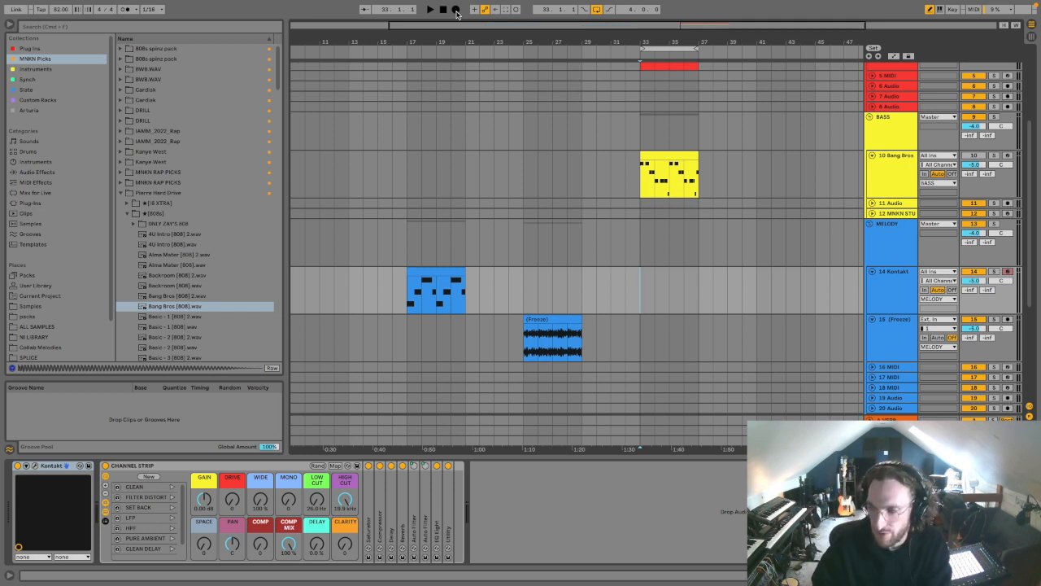
{"action": "key", "text": "space"}
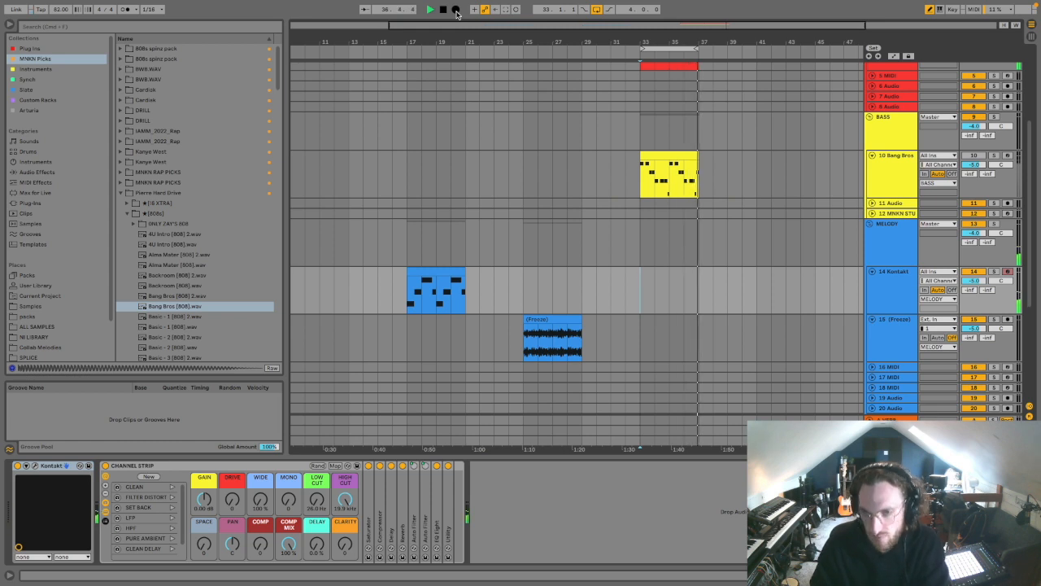
Step: Turn off all of Playbox's effects except Lofi and Choral while the loop plays
{"action": "left_click", "coordinate": [36, 466]}
{"action": "key", "text": "space"}
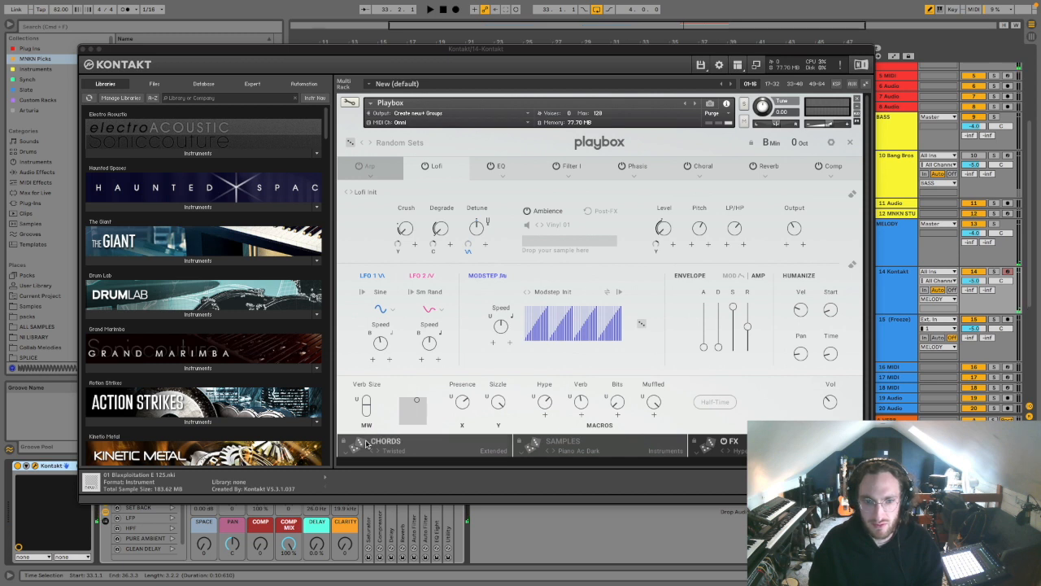
{"action": "key", "text": "space"}
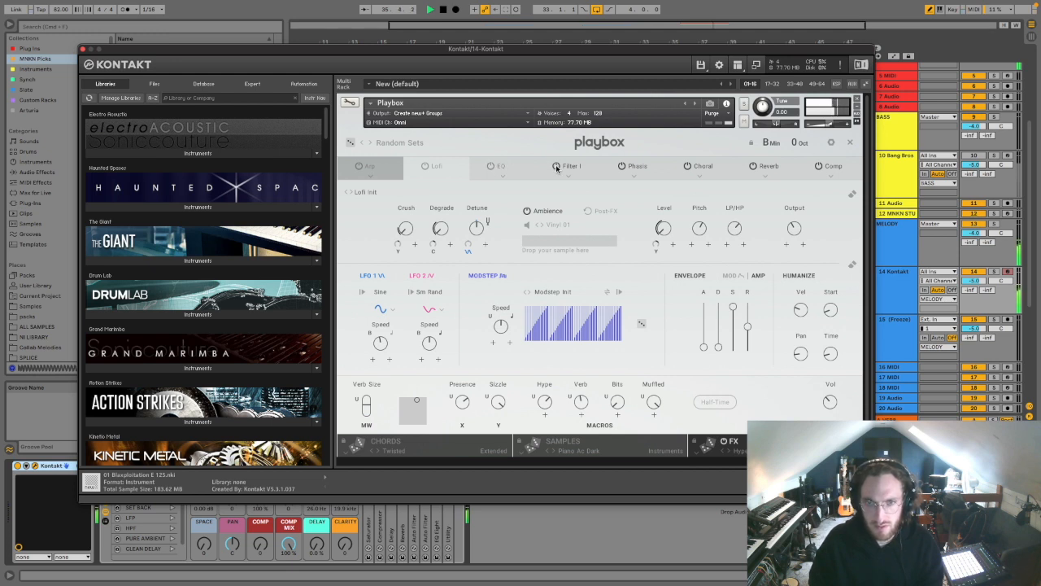
{"action": "left_click", "coordinate": [695, 167]}
{"action": "left_click", "coordinate": [822, 167]}
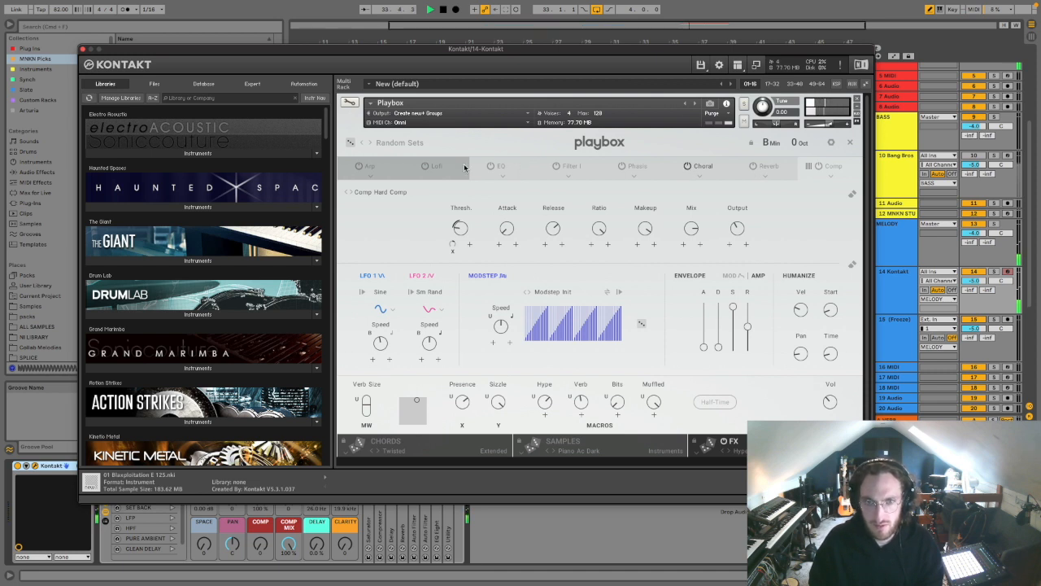
{"action": "left_click", "coordinate": [425, 167]}
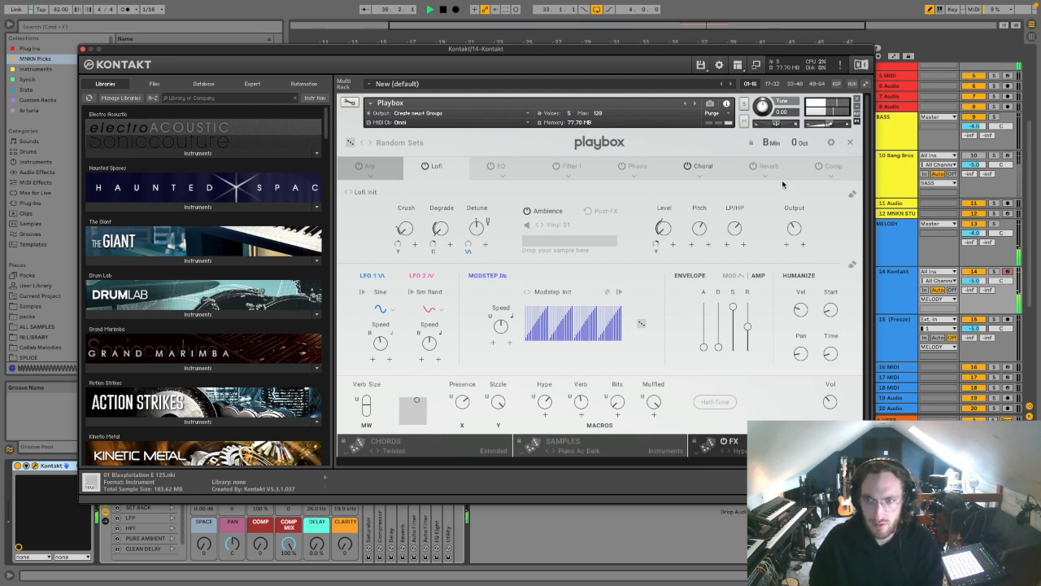
Step: Turn Playbox's Reverb and Filter I effects back on and listen to the loop
{"action": "left_click", "coordinate": [844, 171]}
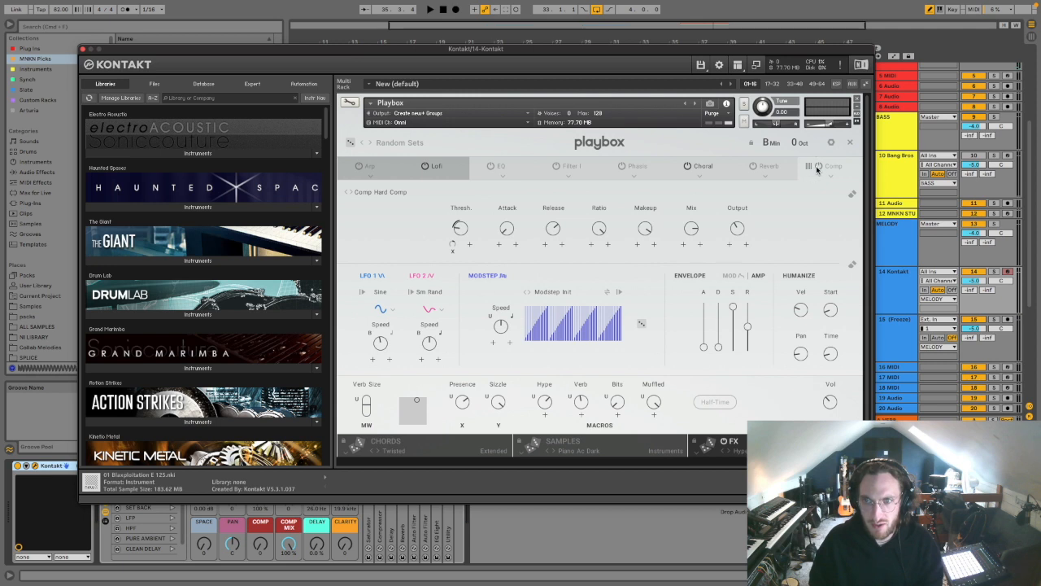
{"action": "left_click", "coordinate": [753, 166]}
{"action": "key", "text": "space"}
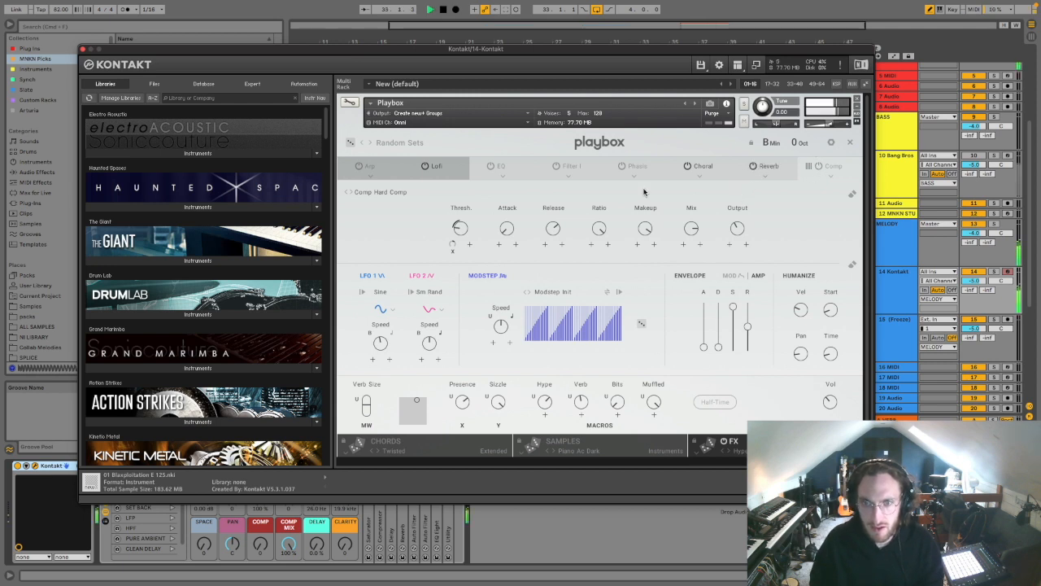
{"action": "left_click", "coordinate": [556, 166]}
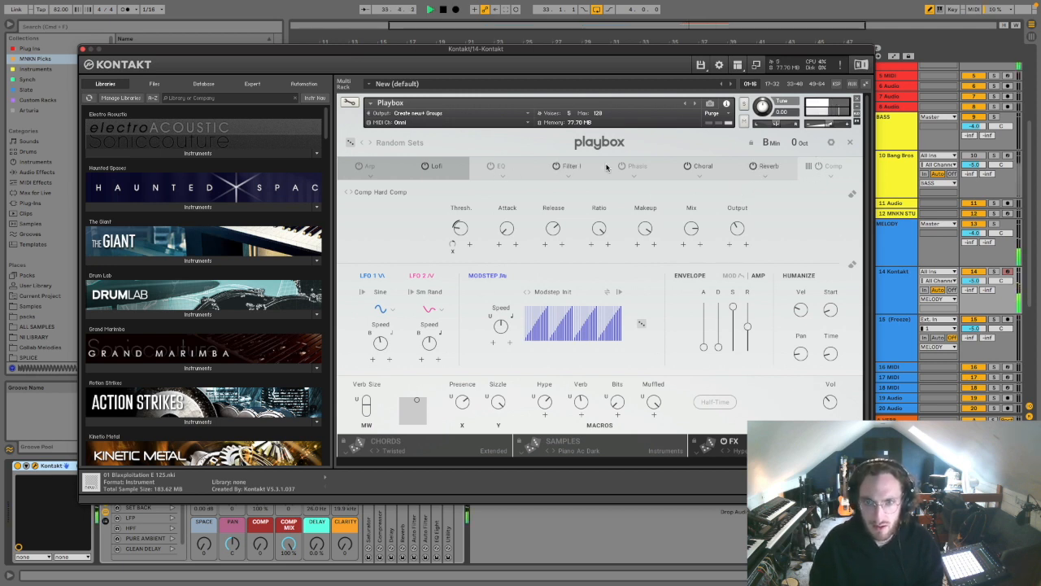
{"action": "key", "text": "space"}
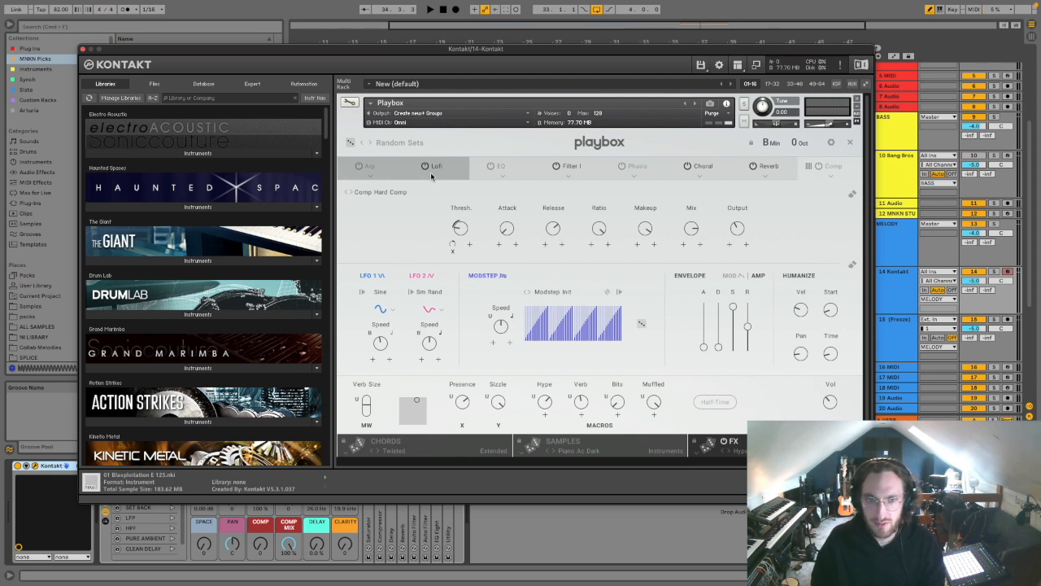
{"action": "left_click", "coordinate": [373, 168]}
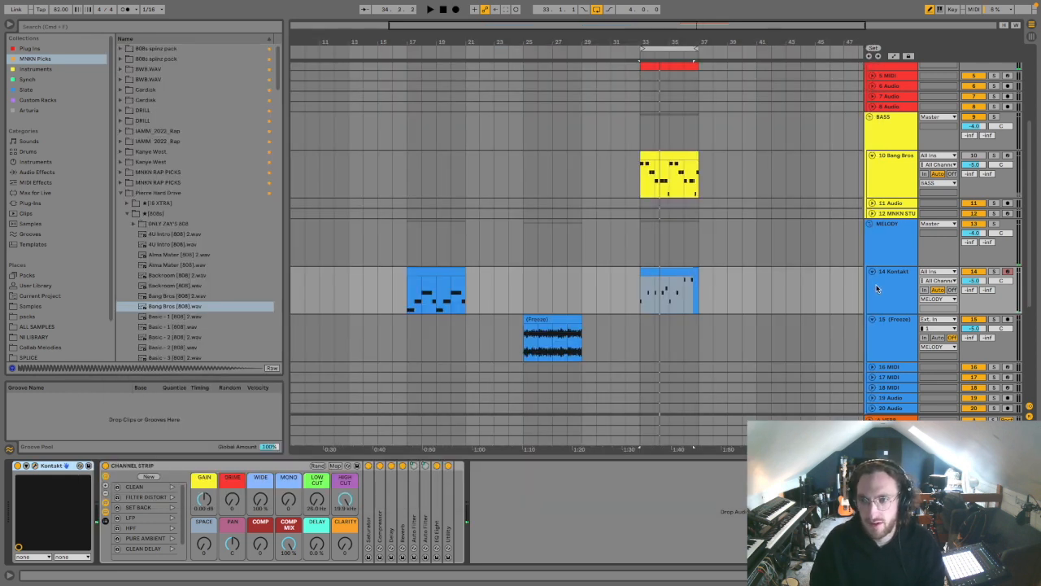
Step: Freeze the Kontakt track and place its new melody as audio at bar 33 on a new audio track
{"action": "left_click", "coordinate": [879, 289]}
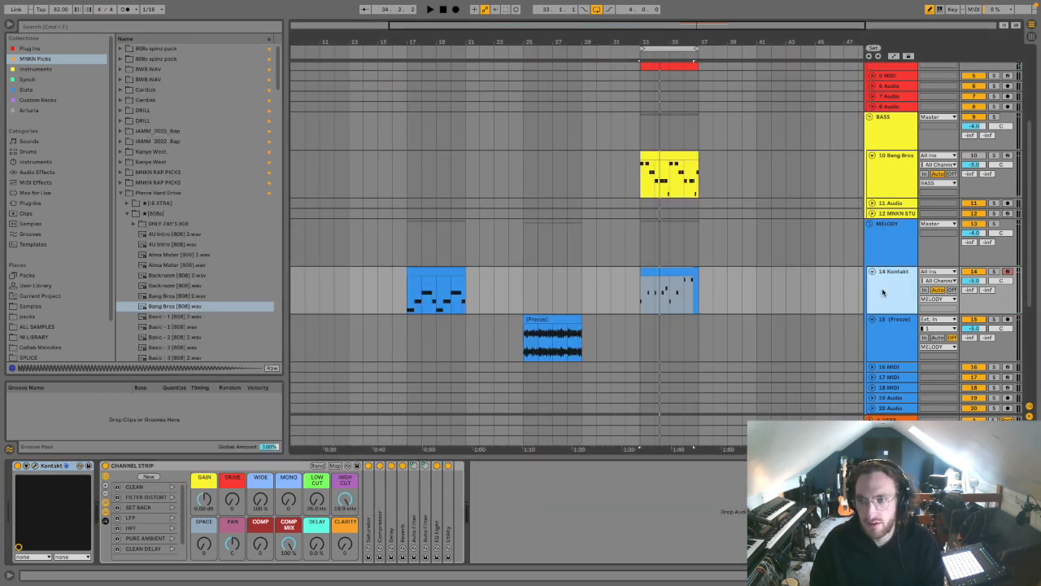
{"action": "right_click", "coordinate": [883, 293]}
{"action": "left_click", "coordinate": [918, 361]}
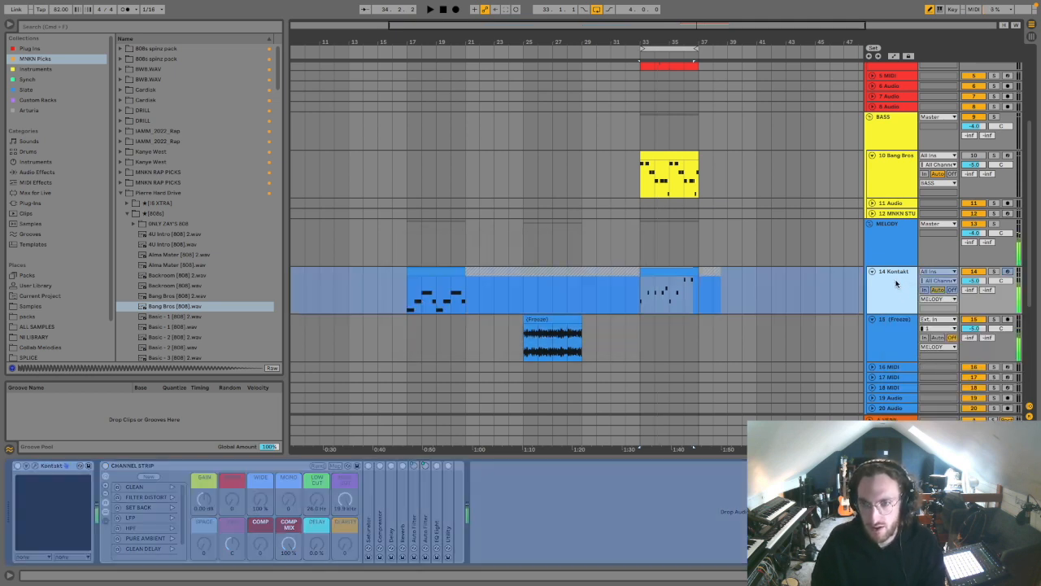
{"action": "key", "text": "super+t"}
{"action": "left_click_drag", "start_coordinate": [651, 273], "coordinate": [656, 324]}
{"action": "key", "text": "space"}
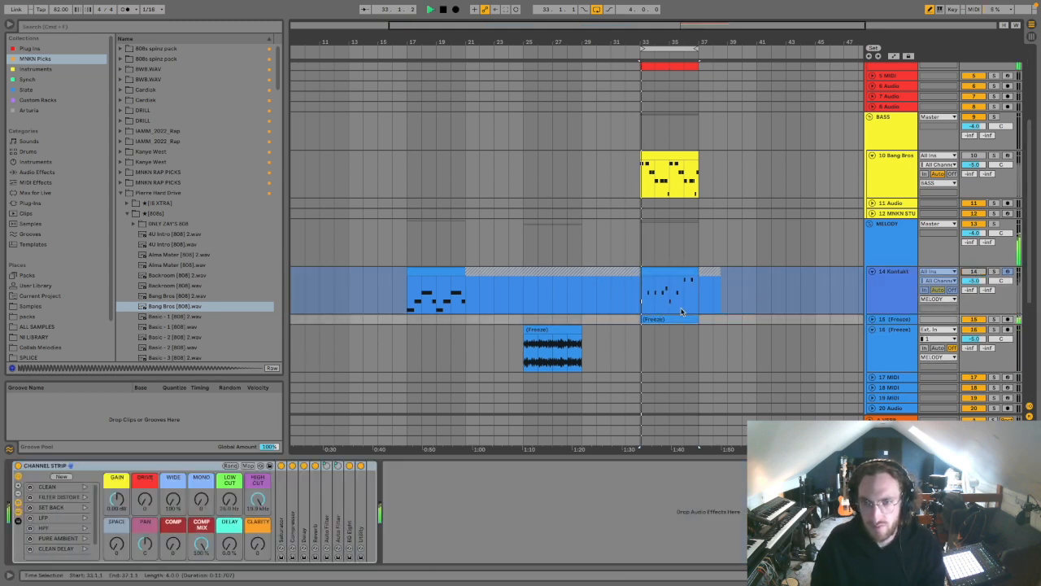
Step: Set the new frozen clip's gain to -3.82 dB and move the bass clip to bar 25
{"action": "double_click", "coordinate": [670, 318]}
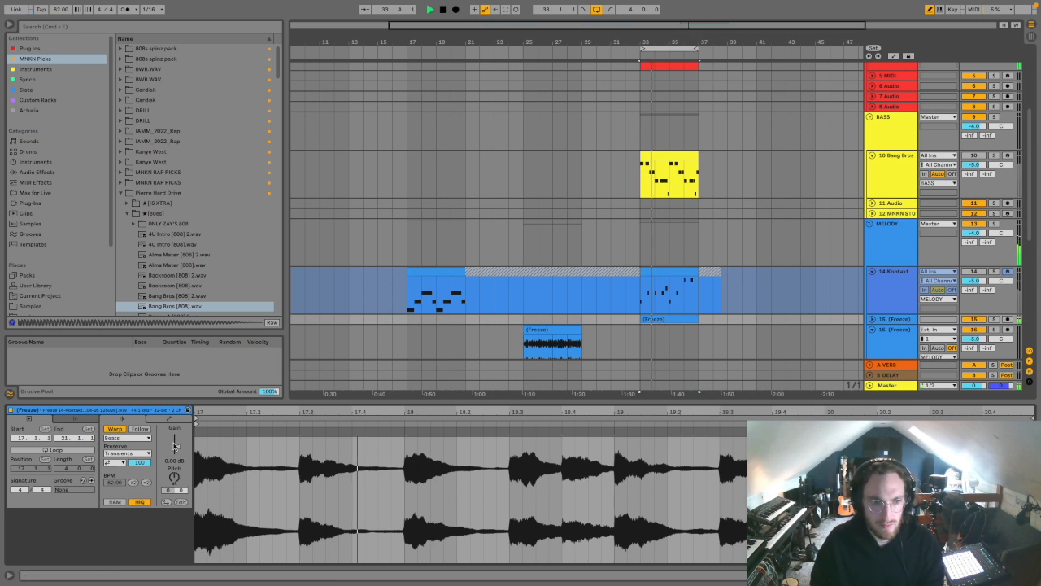
{"action": "key", "text": "super+alt+l"}
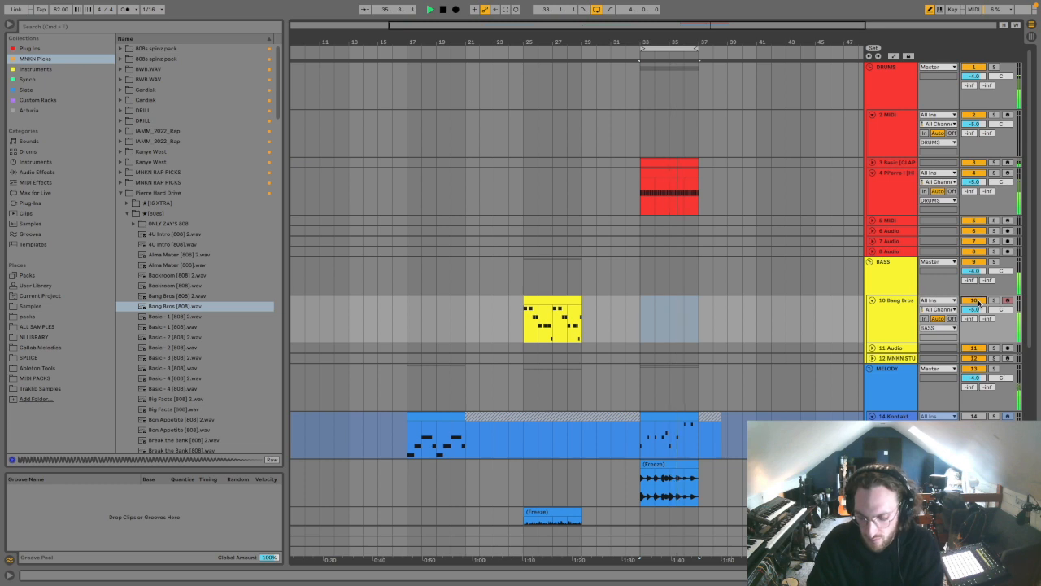
{"action": "key", "text": "space"}
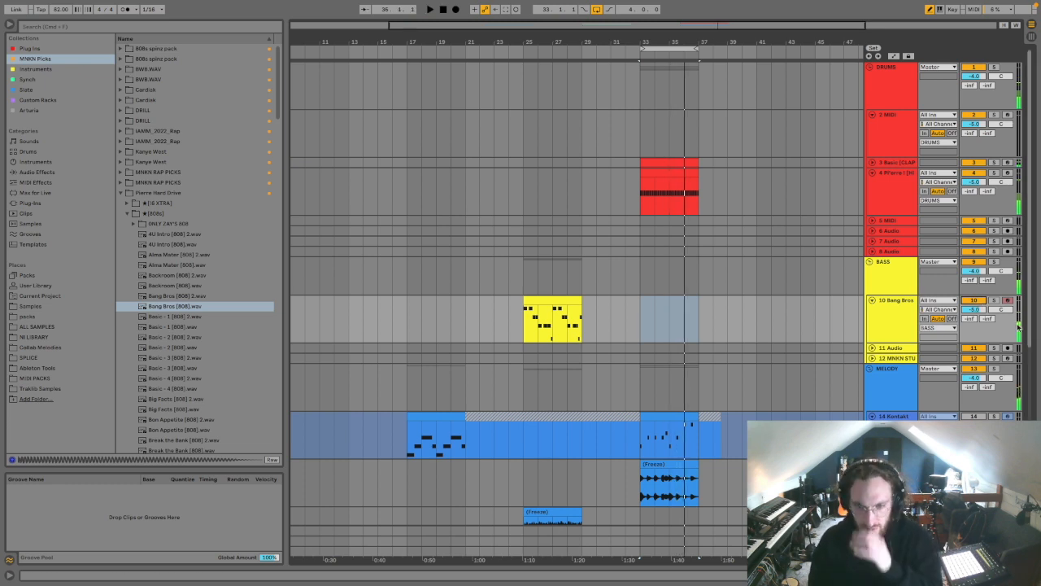
Step: Set the frozen melody clip's warp mode to Complex and pitch it down, then play the loop
{"action": "double_click", "coordinate": [682, 466]}
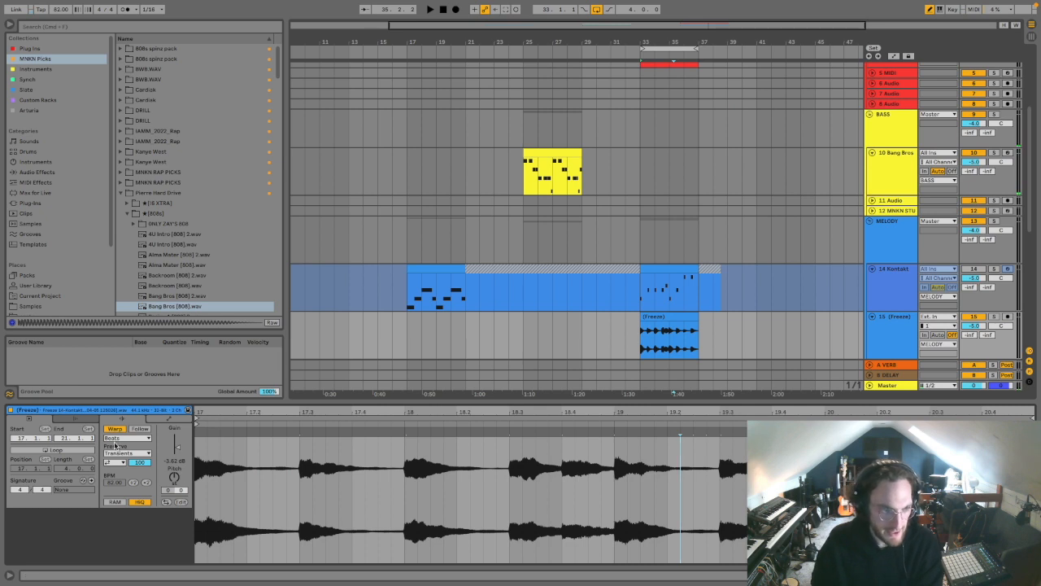
{"action": "left_click", "coordinate": [117, 439]}
{"action": "left_click", "coordinate": [118, 478]}
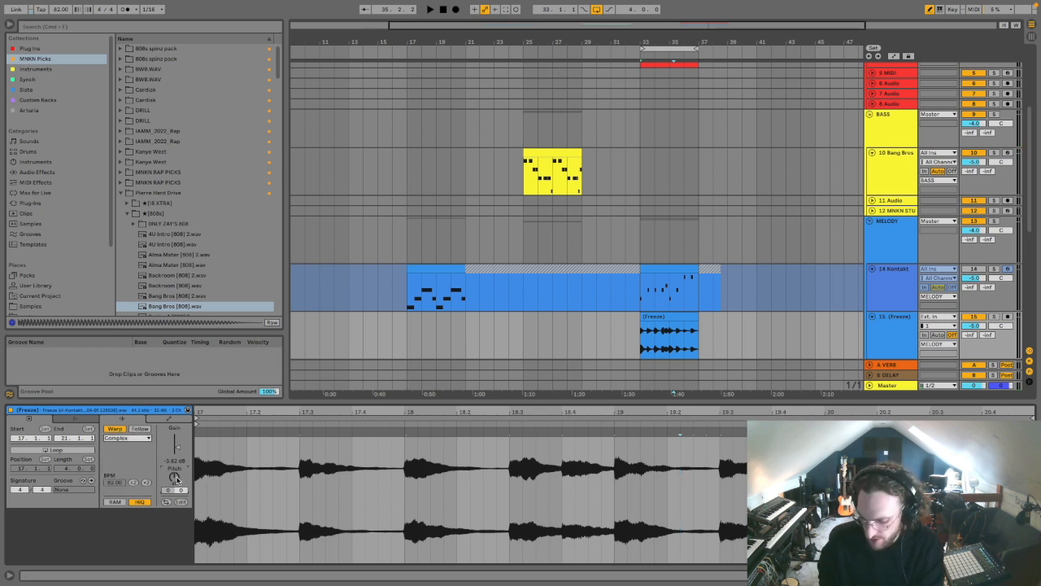
{"action": "key", "text": "space"}
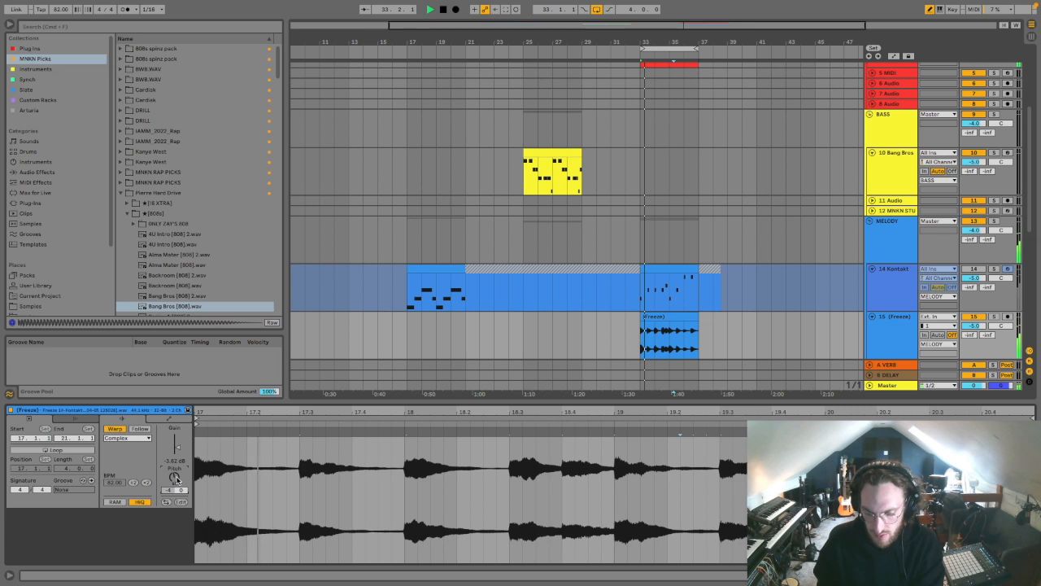
Step: Play a new bass line over the loop and capture it as a clip at bar 33 on the Bang Bros track
{"action": "left_click", "coordinate": [903, 159]}
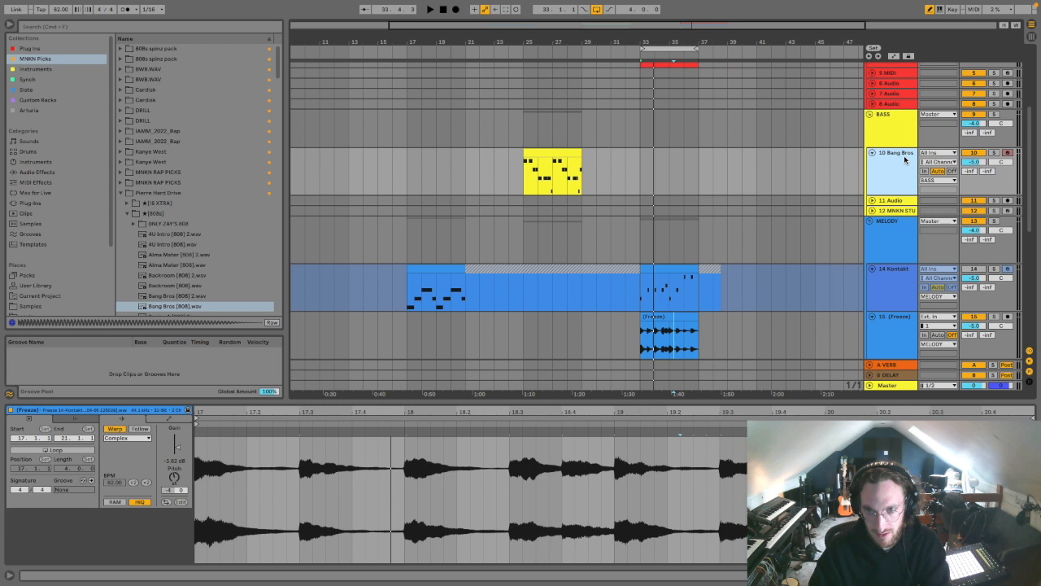
{"action": "key", "text": "space"}
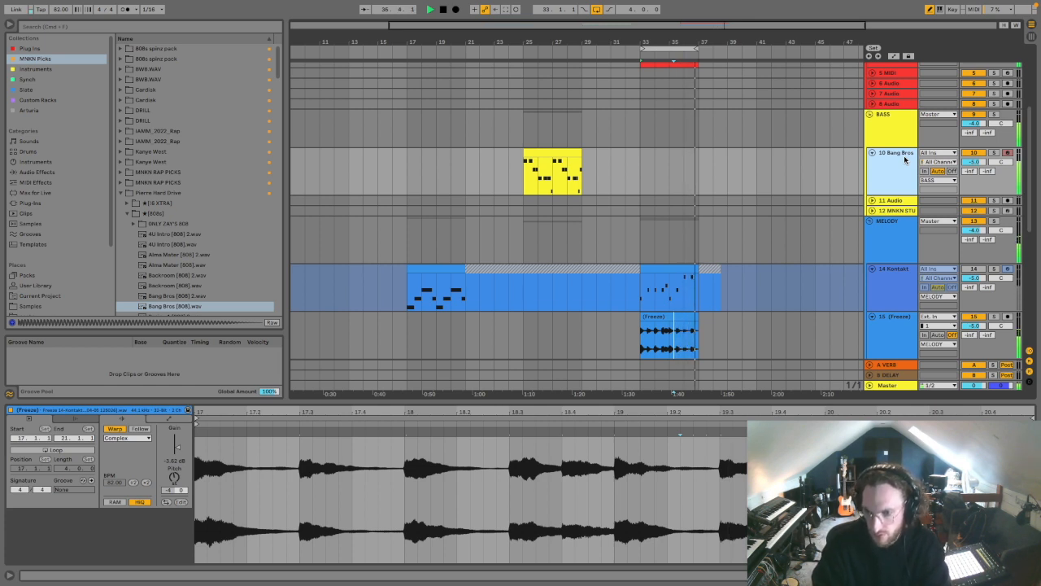
{"action": "left_click", "coordinate": [443, 11]}
{"action": "left_click", "coordinate": [513, 10]}
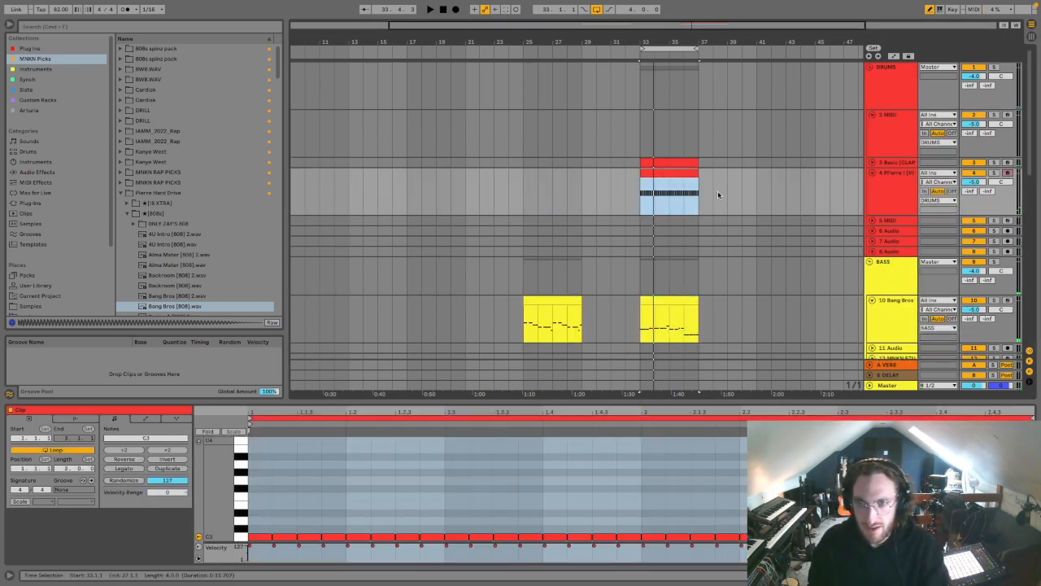
Step: Search the whole sample library for "hi hat" across all results
{"action": "left_click", "coordinate": [104, 28]}
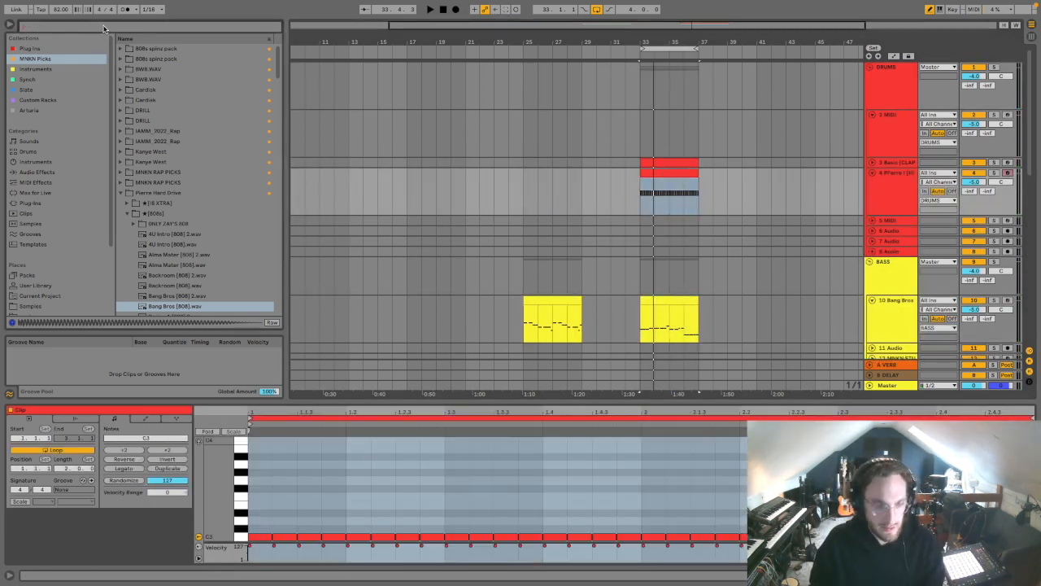
{"action": "type", "text": "hi hat"}
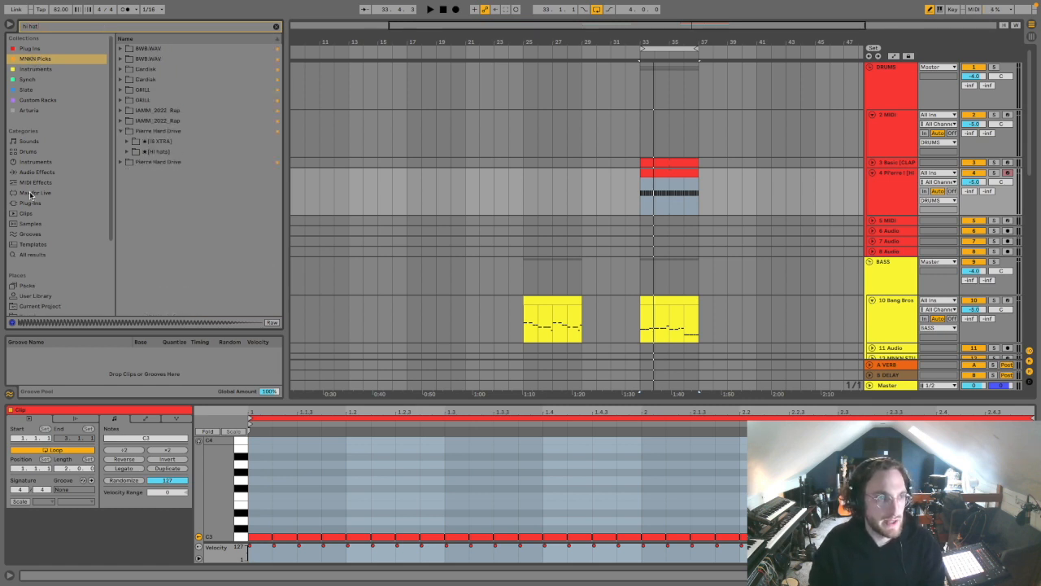
{"action": "left_click", "coordinate": [32, 255]}
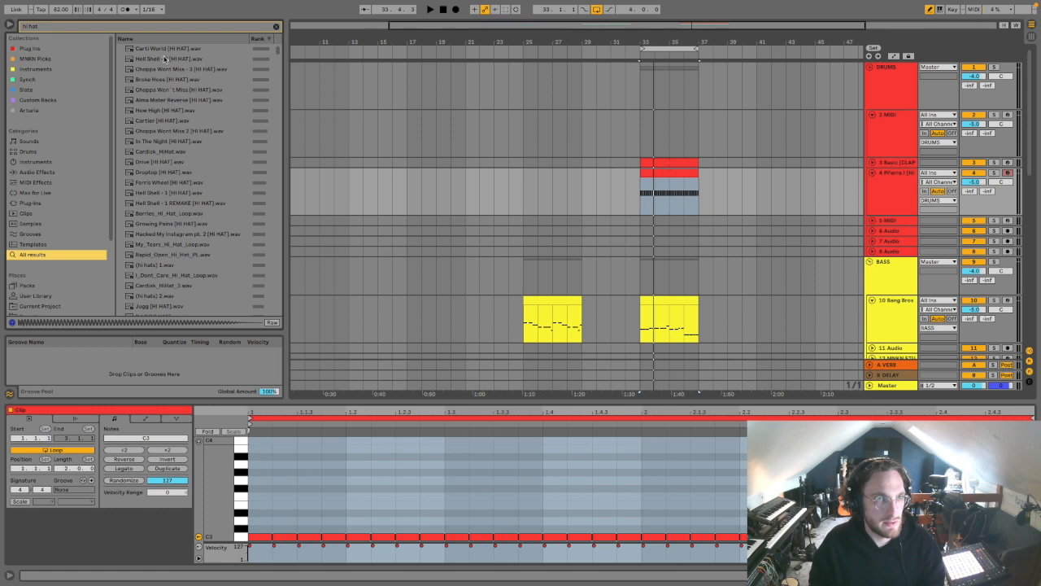
Step: Audition the hi-hat samples and load Drive [HI HAT].wav onto the existing hi-hat track 4
{"action": "left_click", "coordinate": [165, 58]}
{"action": "key", "text": "Down"}
{"action": "key", "text": "Down"}
{"action": "key", "text": "Down"}
{"action": "key", "text": "Down"}
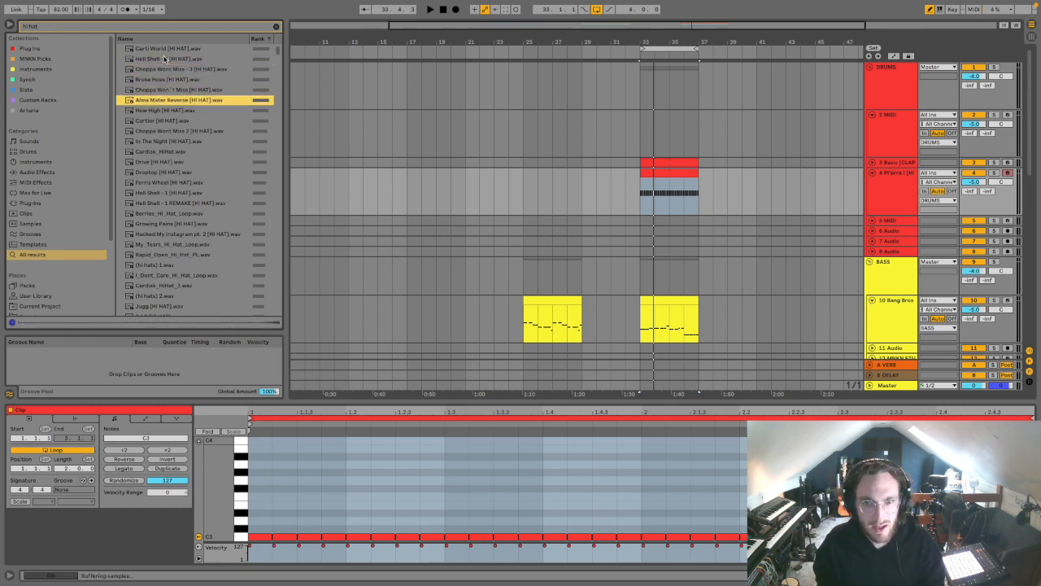
{"action": "key", "text": "Down"}
{"action": "key", "text": "Down"}
{"action": "key", "text": "Down"}
{"action": "key", "text": "Down"}
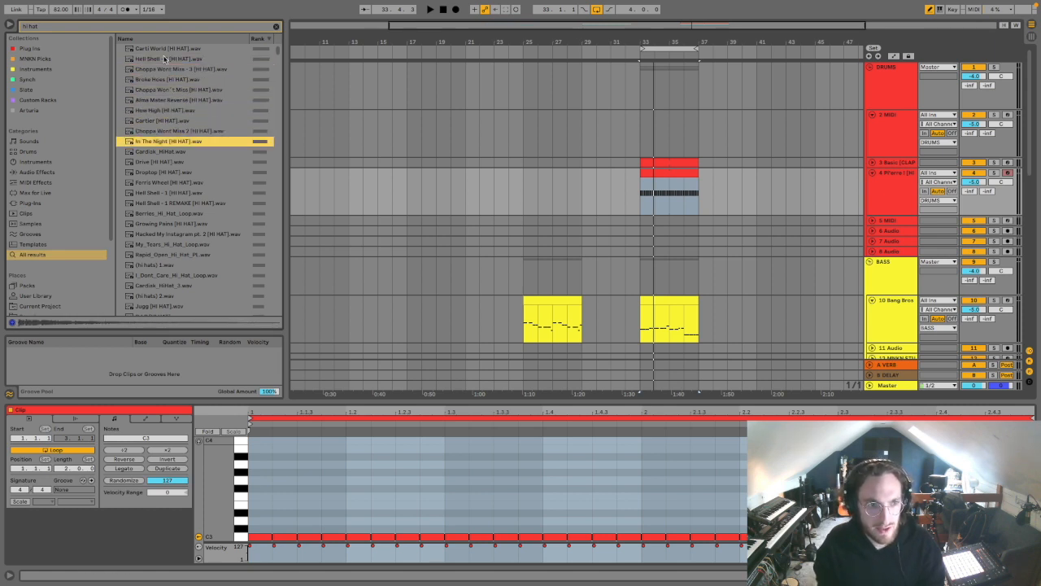
{"action": "key", "text": "Down"}
{"action": "key", "text": "Down"}
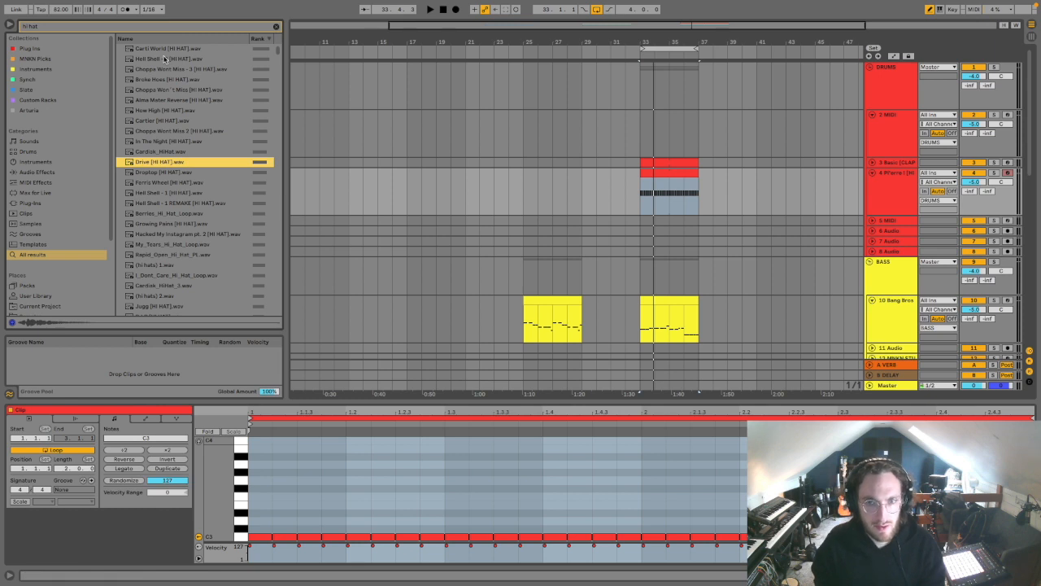
{"action": "key", "text": "Return"}
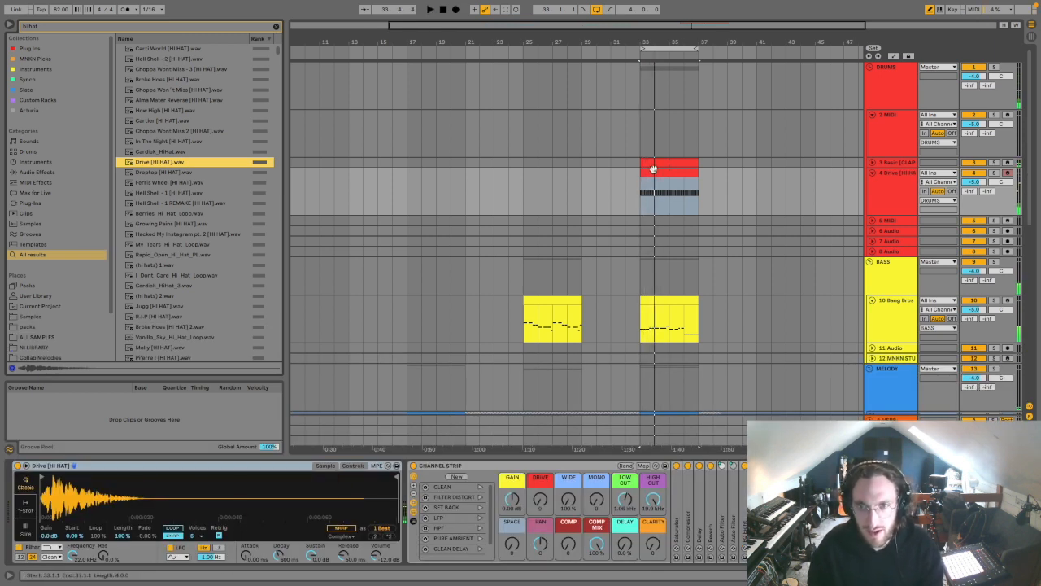
Step: Add fast three-note rolls at 1.2.3 and 2.3.3 in the hi-hat clip at bar 33 while the loop plays
{"action": "double_click", "coordinate": [653, 168]}
{"action": "left_click_drag", "start_coordinate": [274, 399], "coordinate": [274, 320]}
{"action": "key", "text": "space"}
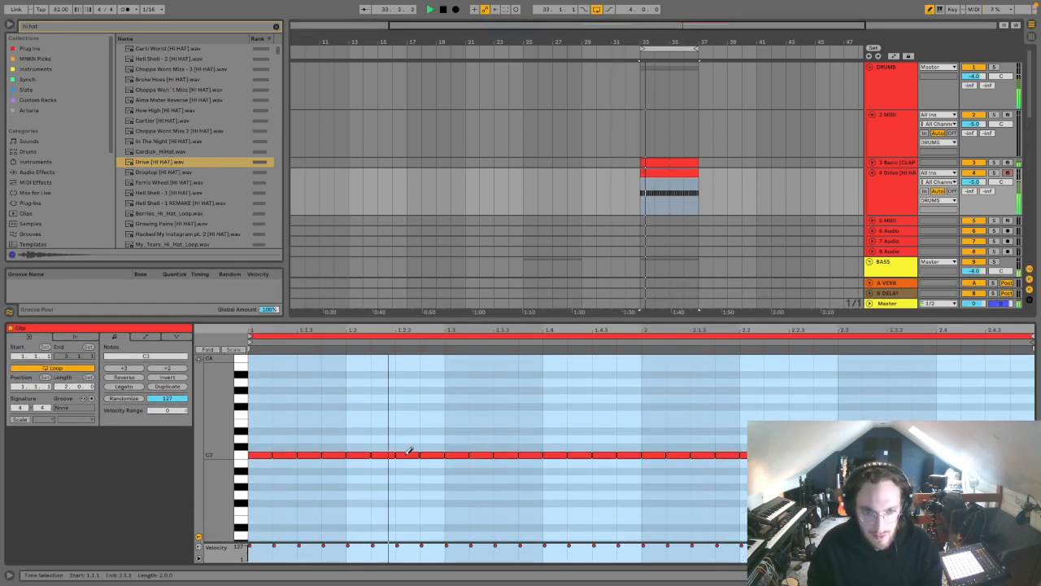
{"action": "left_click", "coordinate": [406, 453]}
{"action": "left_click_drag", "start_coordinate": [399, 454], "coordinate": [418, 454]}
{"action": "key", "text": "space"}
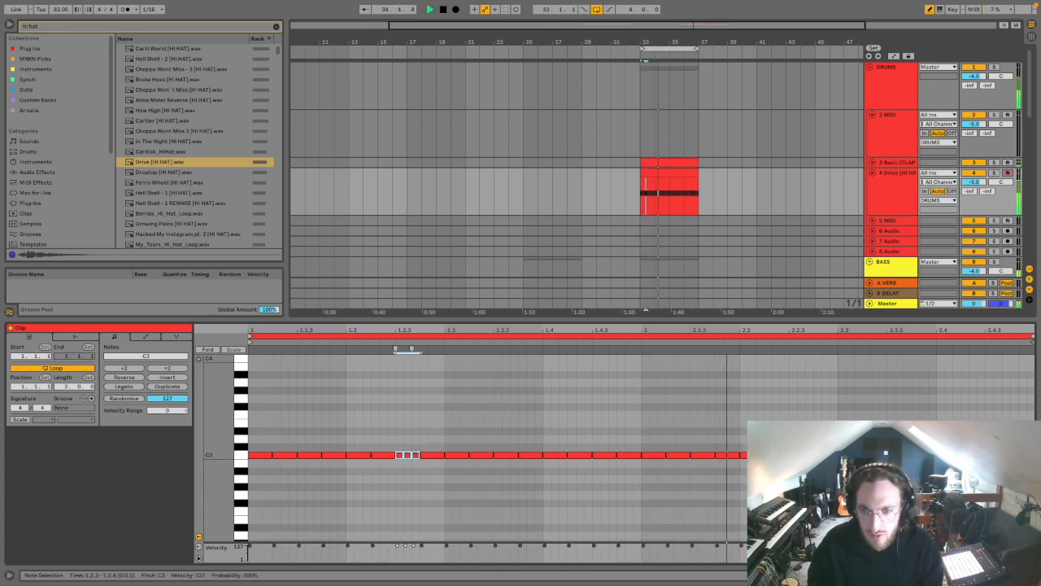
{"action": "left_click", "coordinate": [894, 358]}
{"action": "key", "text": "space"}
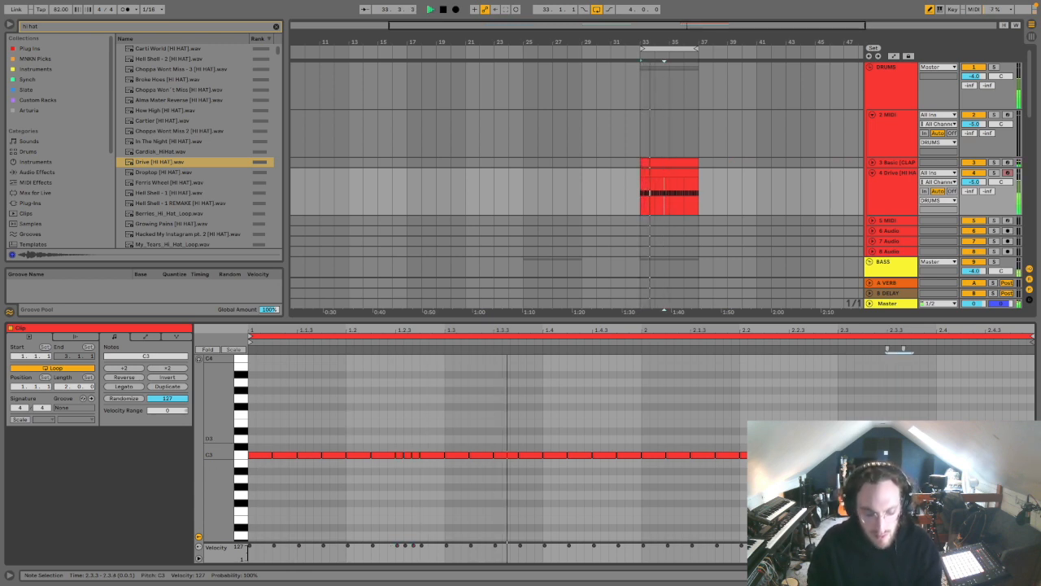
Step: Lower the hi-hat track's volume and raise the clap track's volume to -3 dB
{"action": "left_click_drag", "start_coordinate": [975, 183], "coordinate": [971, 186]}
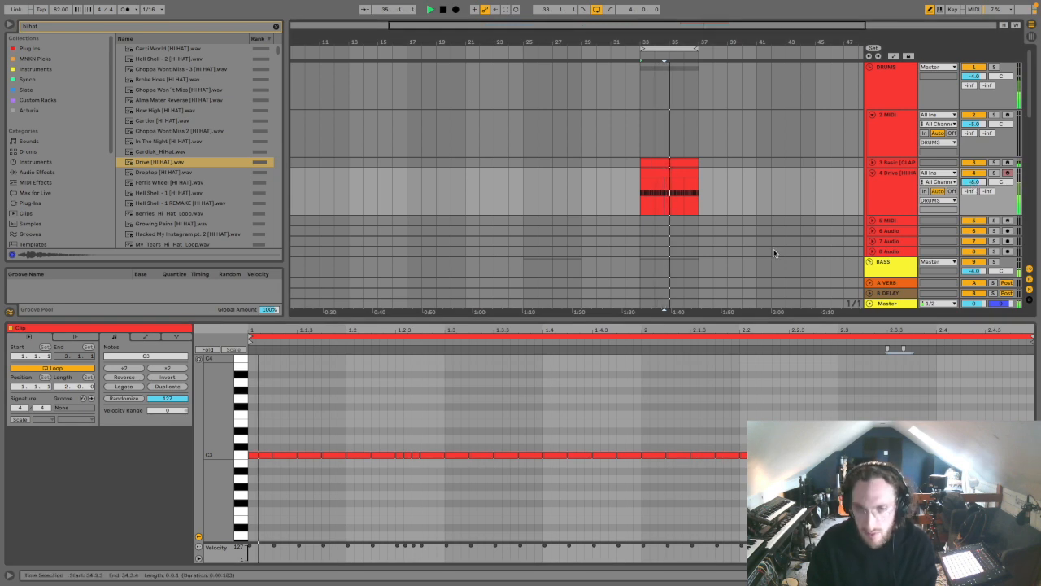
{"action": "double_click", "coordinate": [903, 163]}
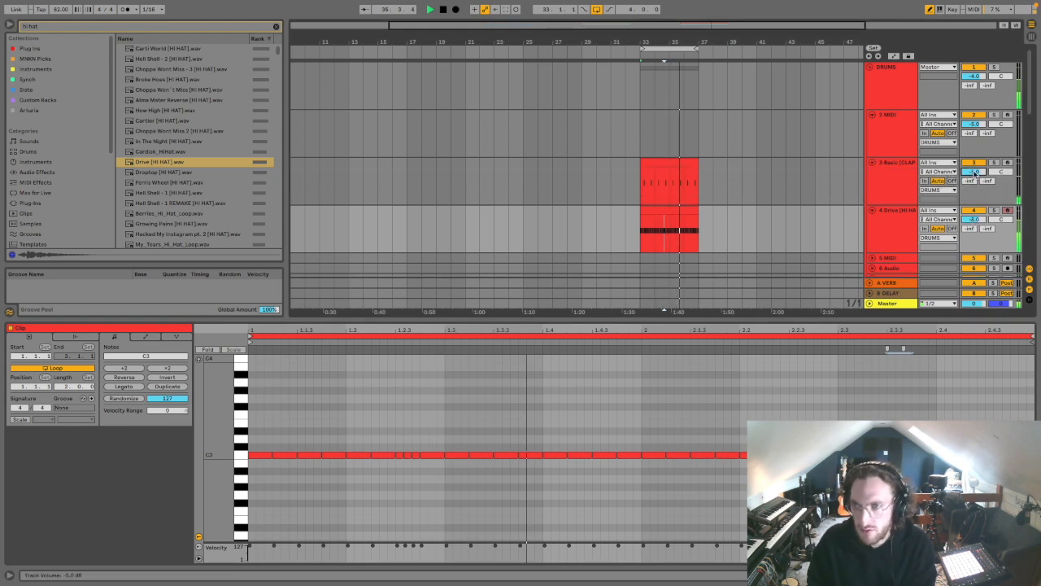
{"action": "left_click", "coordinate": [908, 180]}
{"action": "key", "text": "shift+Tab"}
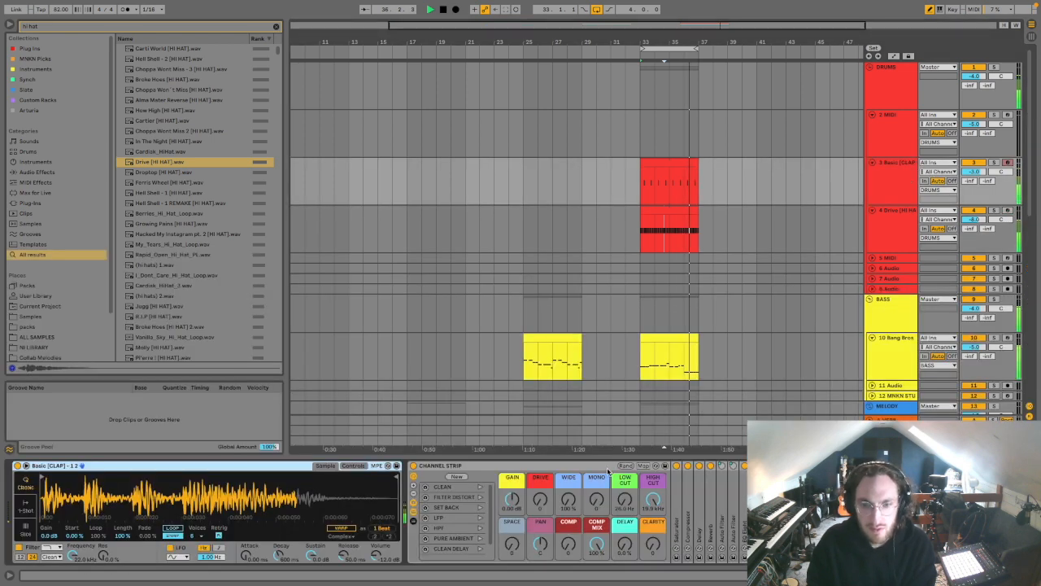
Step: Find 2022 Kick - Go To Kick.wav by searching "kick", load it on the empty MIDI track 2 and create a clip at bars 33–37
{"action": "left_click", "coordinate": [897, 123]}
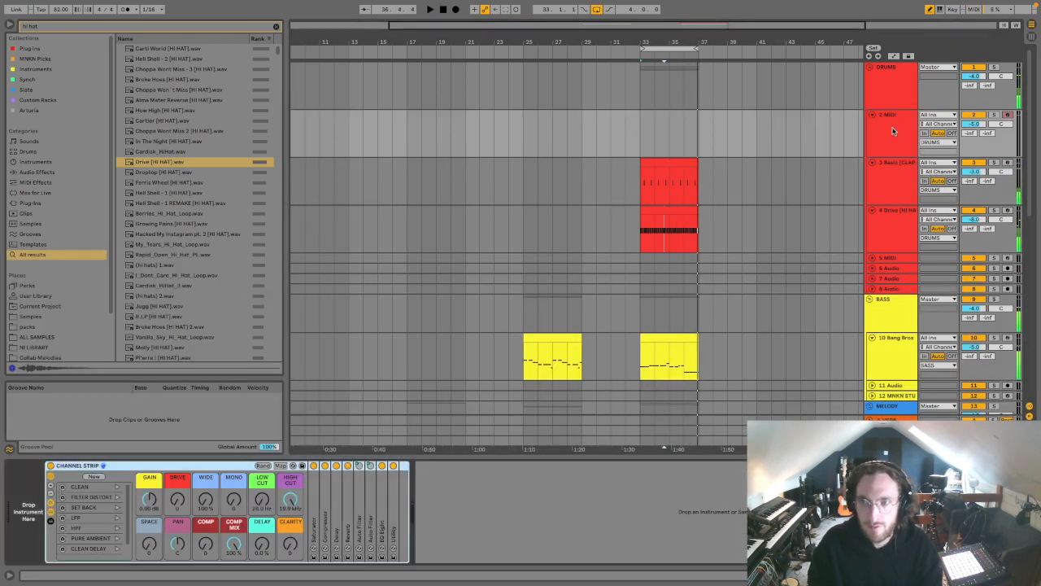
{"action": "left_click", "coordinate": [274, 28]}
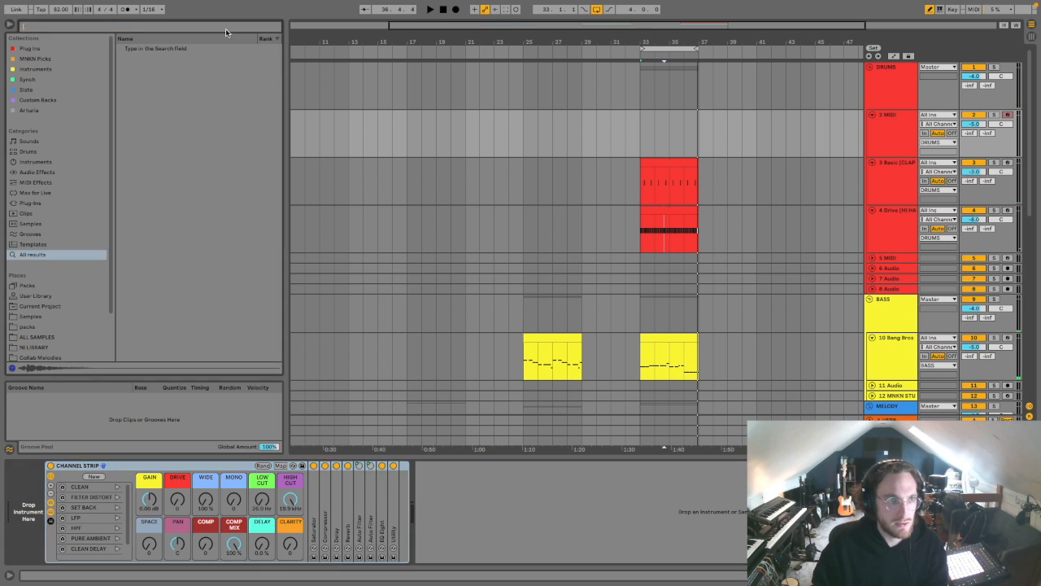
{"action": "type", "text": "kick"}
{"action": "left_click", "coordinate": [224, 59]}
{"action": "key", "text": "Down"}
{"action": "key", "text": "Up"}
{"action": "key", "text": "space"}
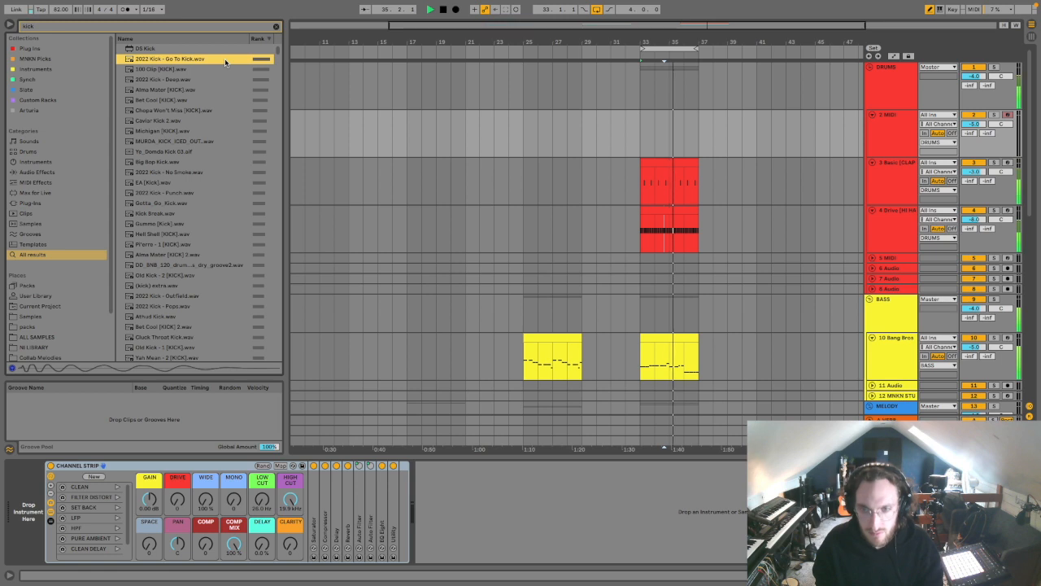
{"action": "key", "text": "space"}
{"action": "left_click_drag", "start_coordinate": [225, 62], "coordinate": [652, 115]}
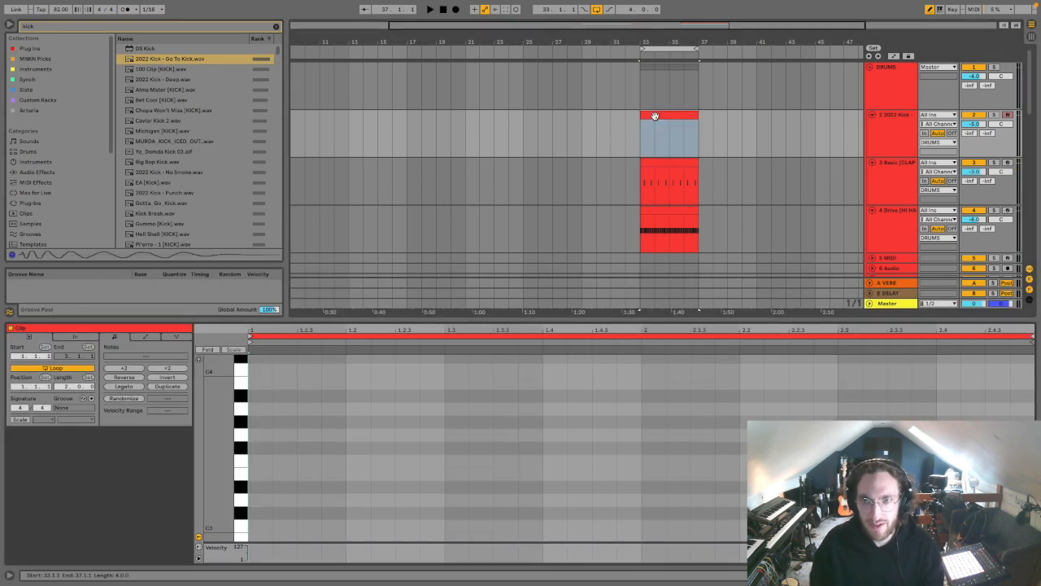
Step: Draw C3 kick notes at 1.1, 1.2.3, 1.3.3, 2.1, 2.2.3 and 2.3.3 in the kick clip and play the loop
{"action": "double_click", "coordinate": [261, 526]}
{"action": "key", "text": "space"}
{"action": "double_click", "coordinate": [411, 526]}
{"action": "double_click", "coordinate": [504, 526]}
{"action": "double_click", "coordinate": [654, 526]}
{"action": "left_click", "coordinate": [802, 525]}
{"action": "left_click", "coordinate": [898, 526]}
{"action": "key", "text": "space"}
{"action": "key", "text": "space"}
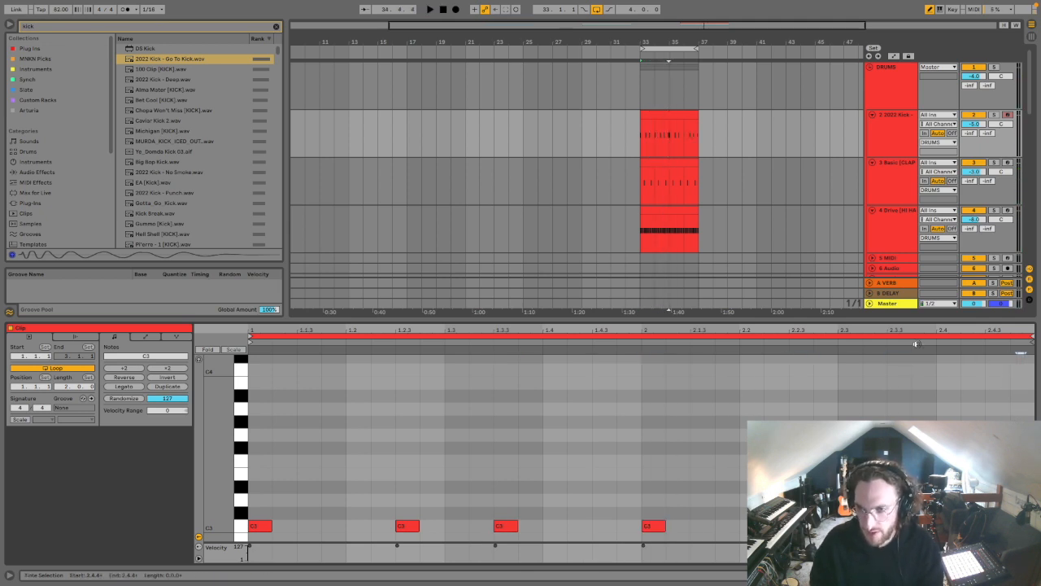
{"action": "key", "text": "space"}
Step: Delete the time from bar 25 to 33 and from bar 17 to 25, moving the new loop to bar 17
{"action": "left_click_drag", "start_coordinate": [639, 163], "coordinate": [527, 339]}
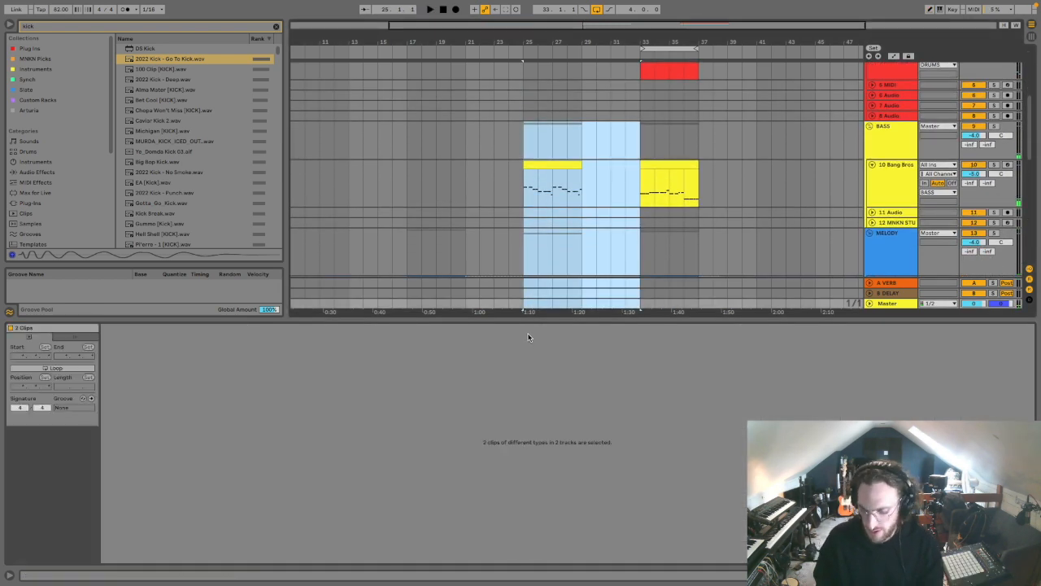
{"action": "key", "text": "ctrl+shift+Delete"}
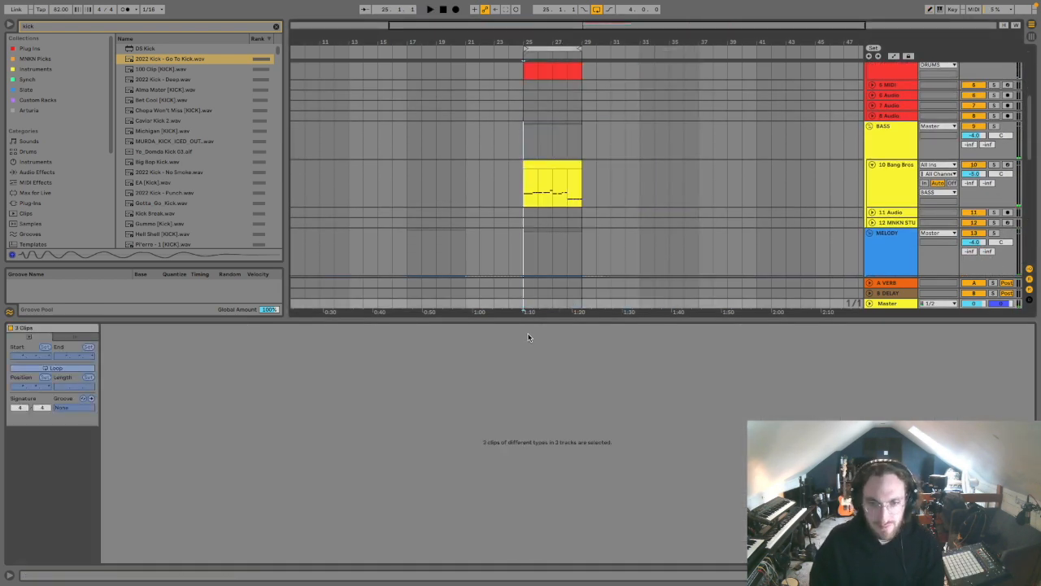
{"action": "scroll", "coordinate": [893, 266], "scroll_direction": "down", "scroll_amount": 3}
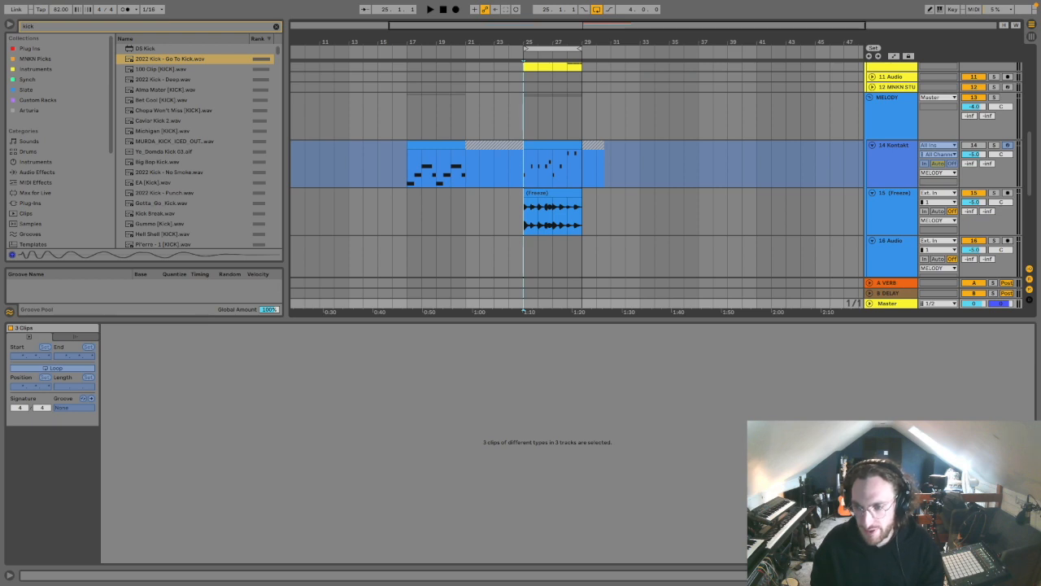
{"action": "key", "text": "ctrl+alt+l"}
{"action": "left_click_drag", "start_coordinate": [524, 102], "coordinate": [411, 298]}
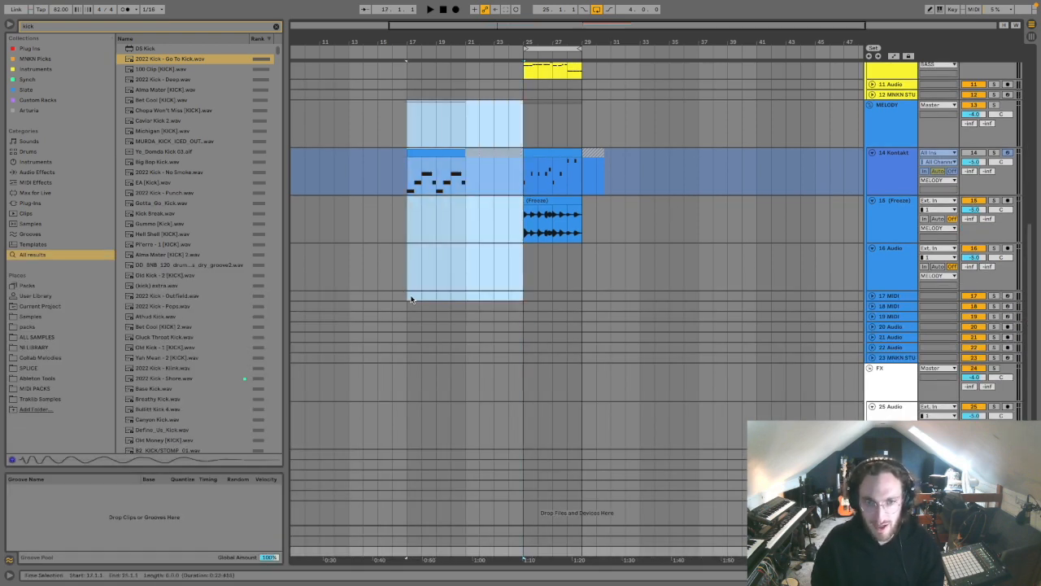
{"action": "key", "text": "ctrl+shift+Delete"}
Step: Insert a MIDI track below the frozen melody track and load The Prince from the Instruments collection onto it
{"action": "left_click", "coordinate": [437, 208]}
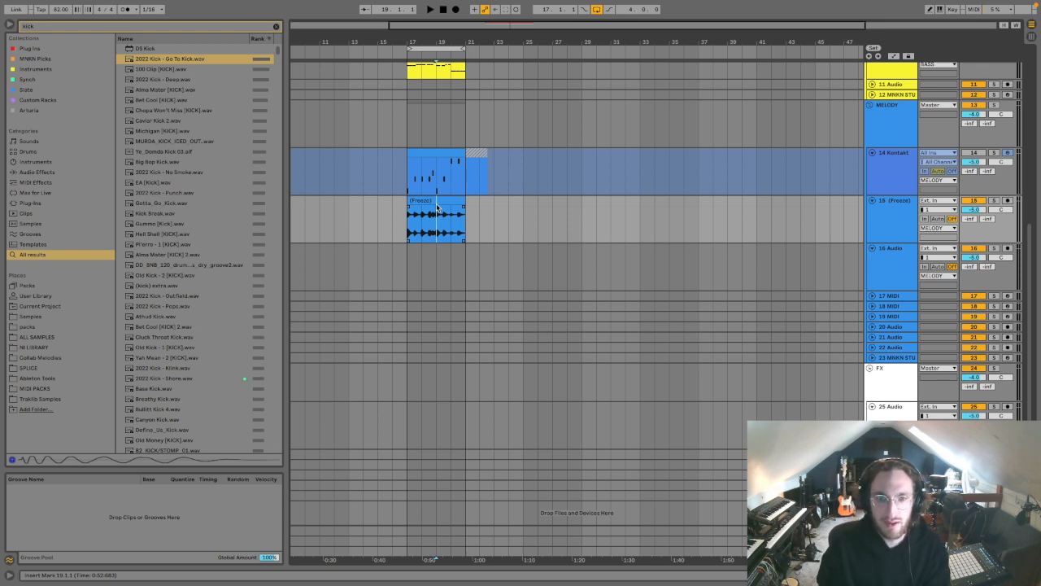
{"action": "key", "text": "ctrl+shift+t"}
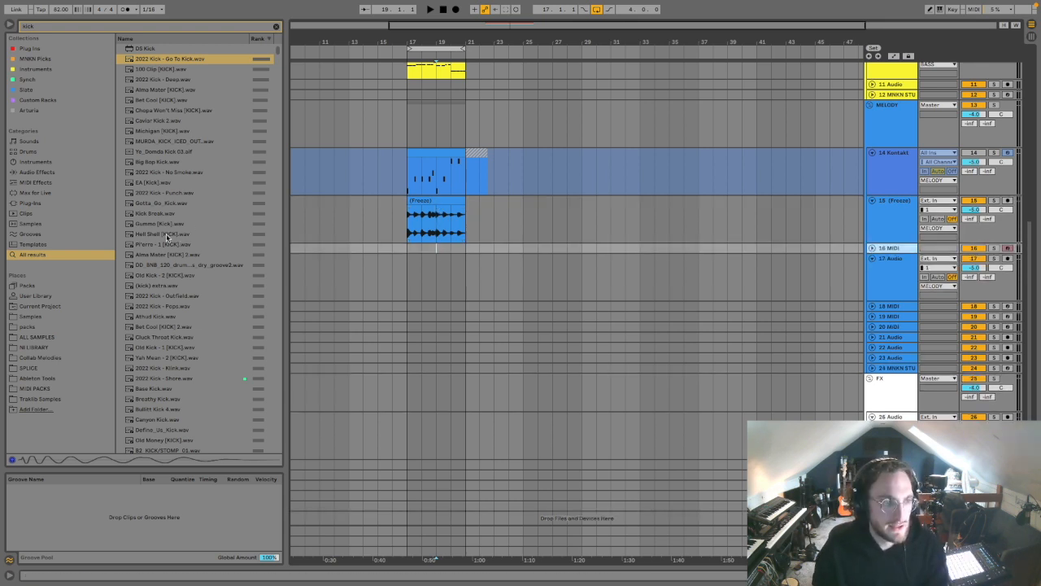
{"action": "key", "text": "super+f"}
{"action": "left_click", "coordinate": [48, 69]}
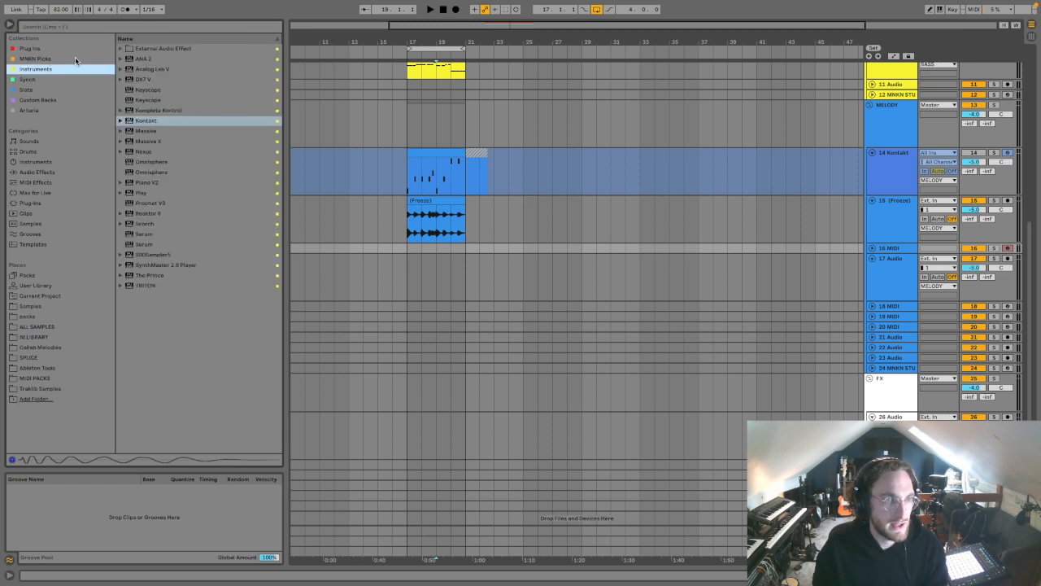
{"action": "left_click", "coordinate": [148, 276]}
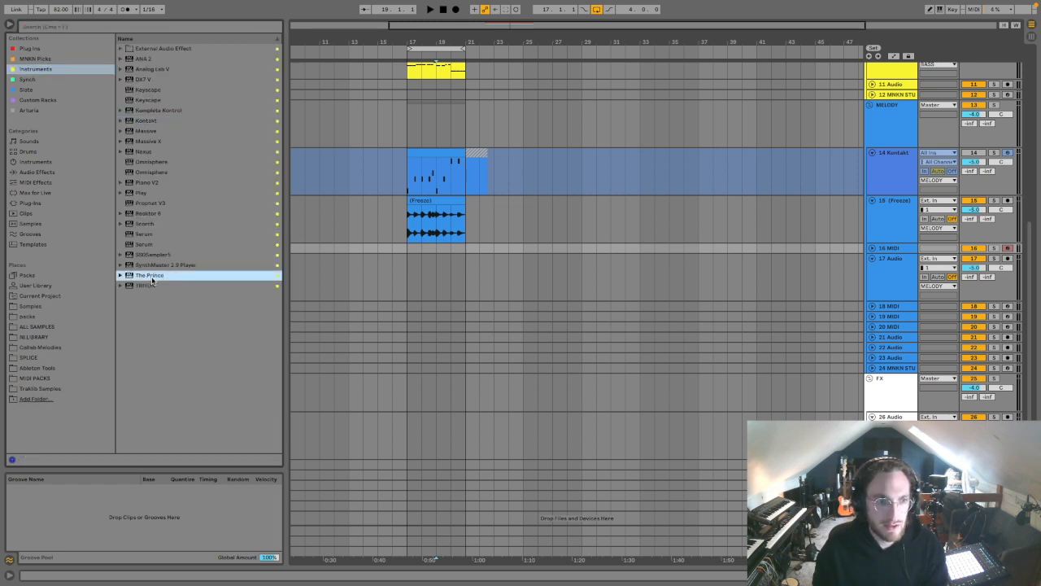
{"action": "left_click_drag", "start_coordinate": [674, 62], "coordinate": [772, 109]}
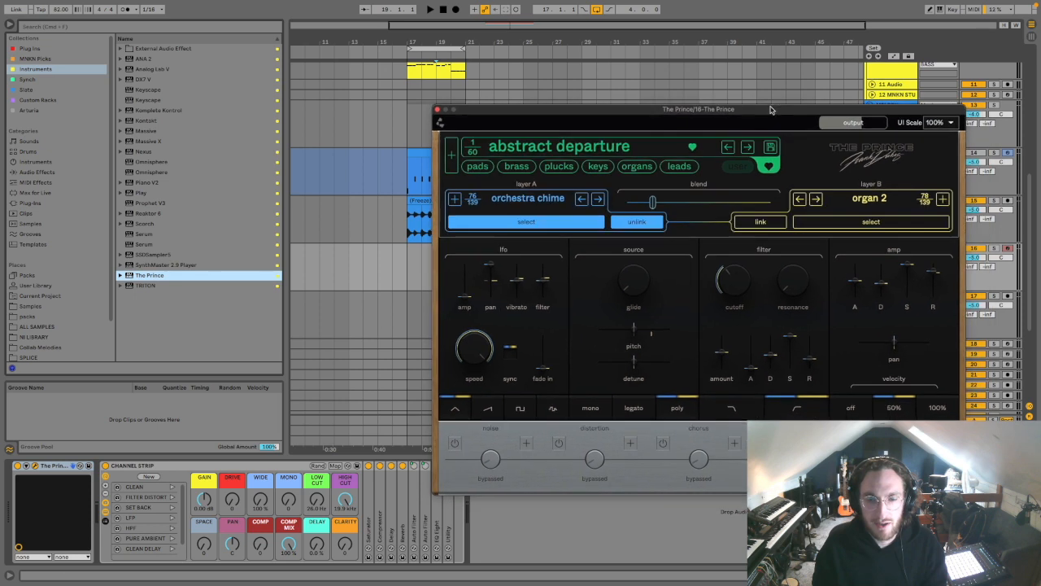
{"action": "left_click_drag", "start_coordinate": [655, 109], "coordinate": [620, 101]}
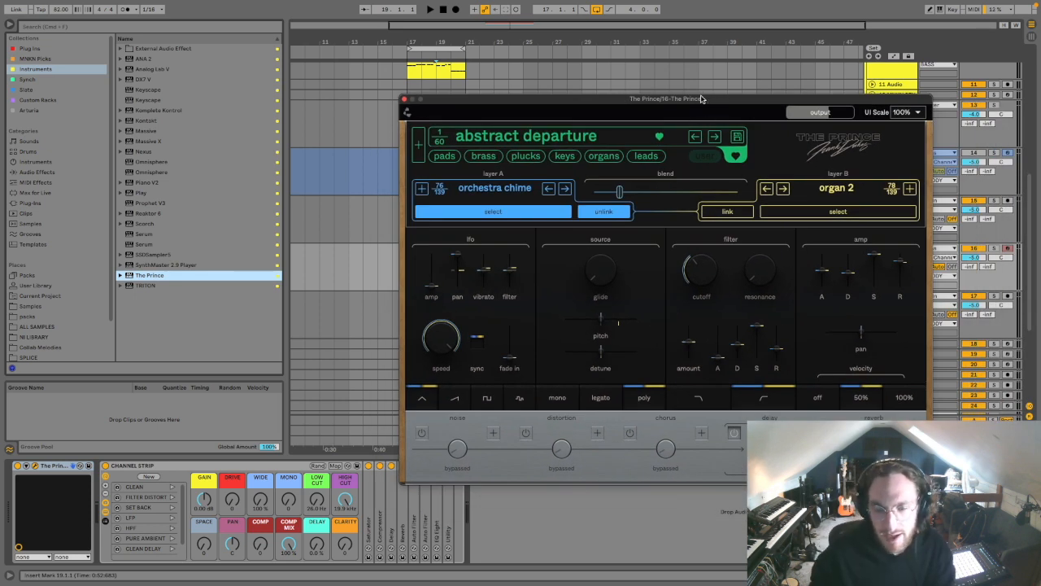
{"action": "left_click_drag", "start_coordinate": [695, 100], "coordinate": [557, 110]}
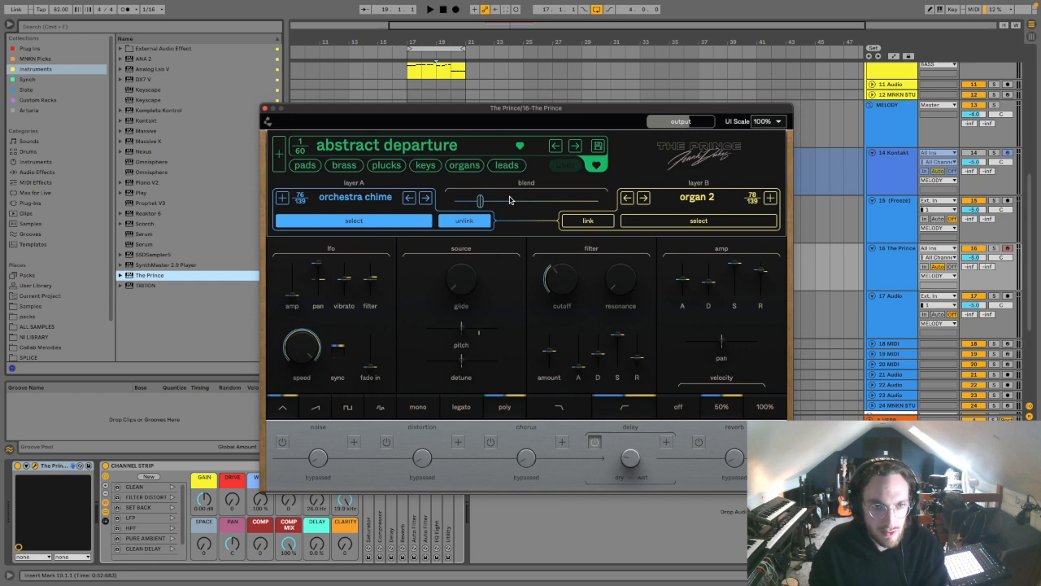
Step: Choose The Prince's organ preset abstract departure and capture a melody played over the loop at bar 17, with the track volume at -17 dB
{"action": "left_click", "coordinate": [456, 167]}
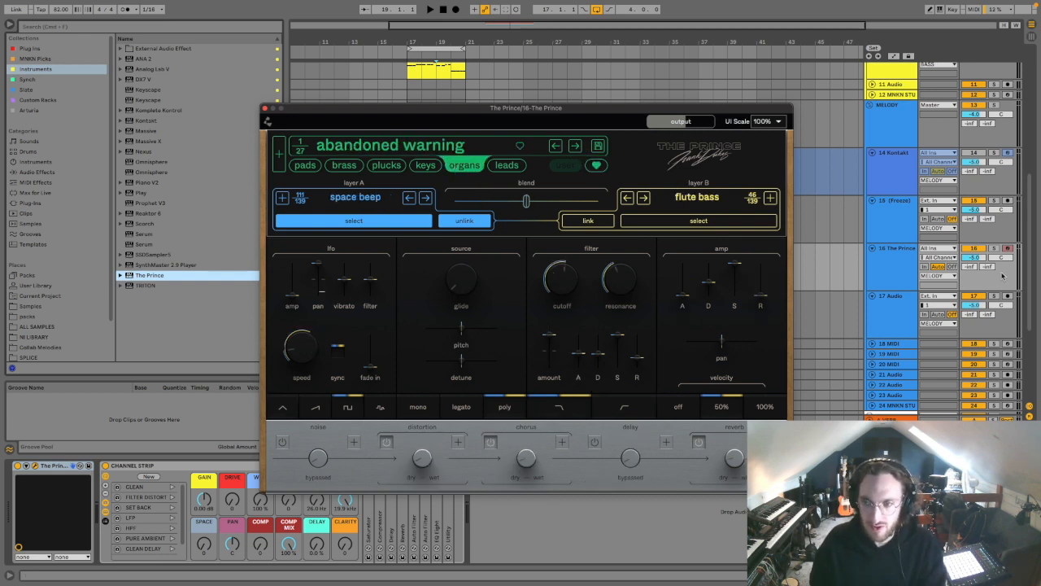
{"action": "left_click", "coordinate": [977, 257]}
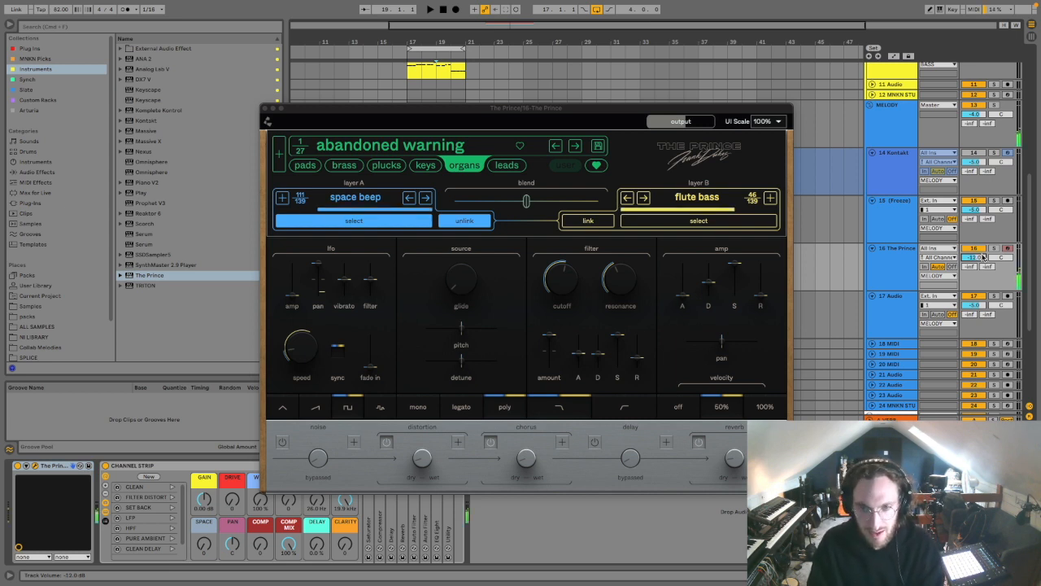
{"action": "key", "text": "space"}
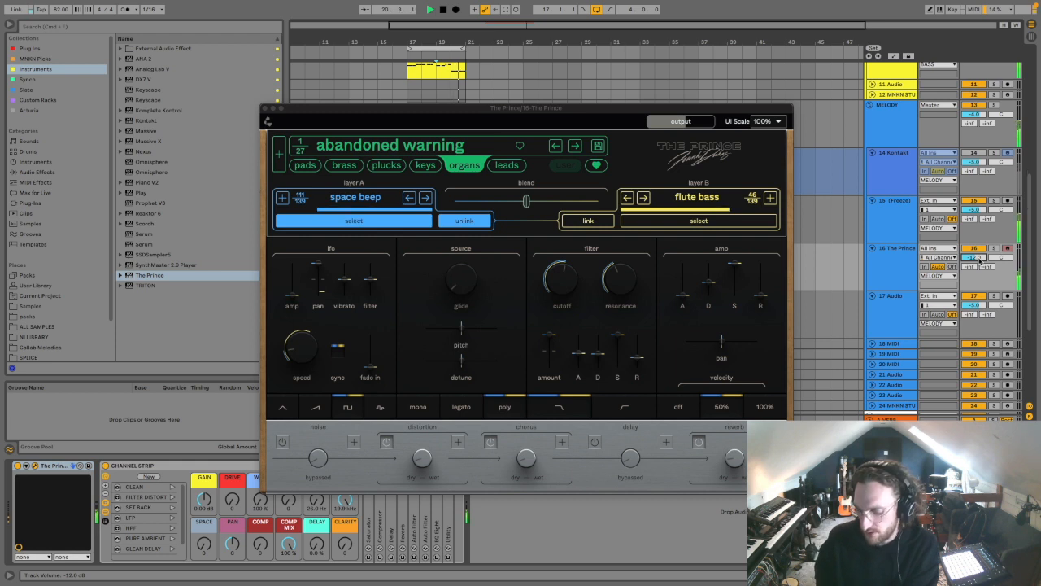
{"action": "left_click", "coordinate": [575, 146]}
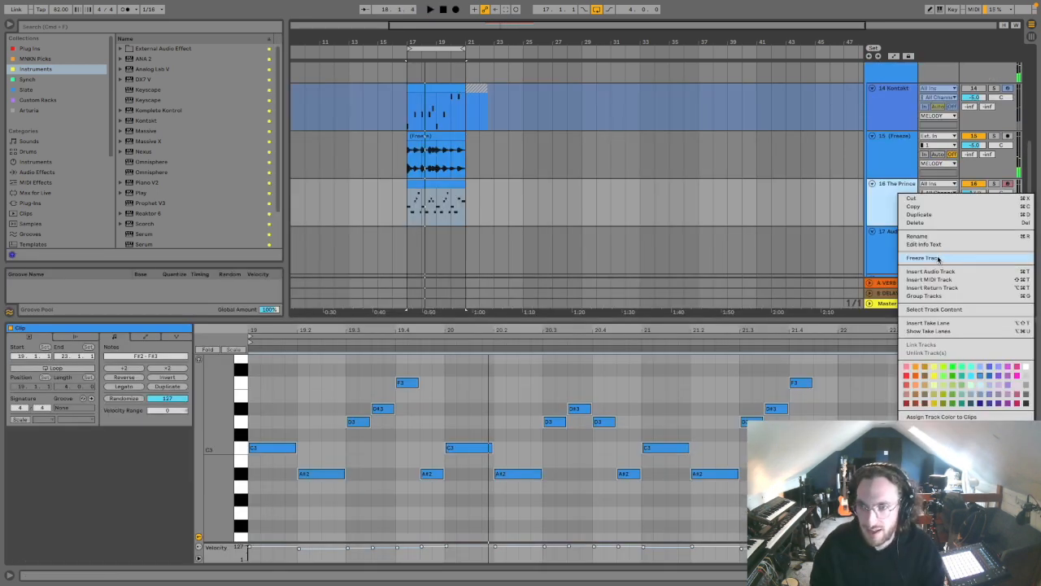
{"action": "left_click", "coordinate": [937, 257]}
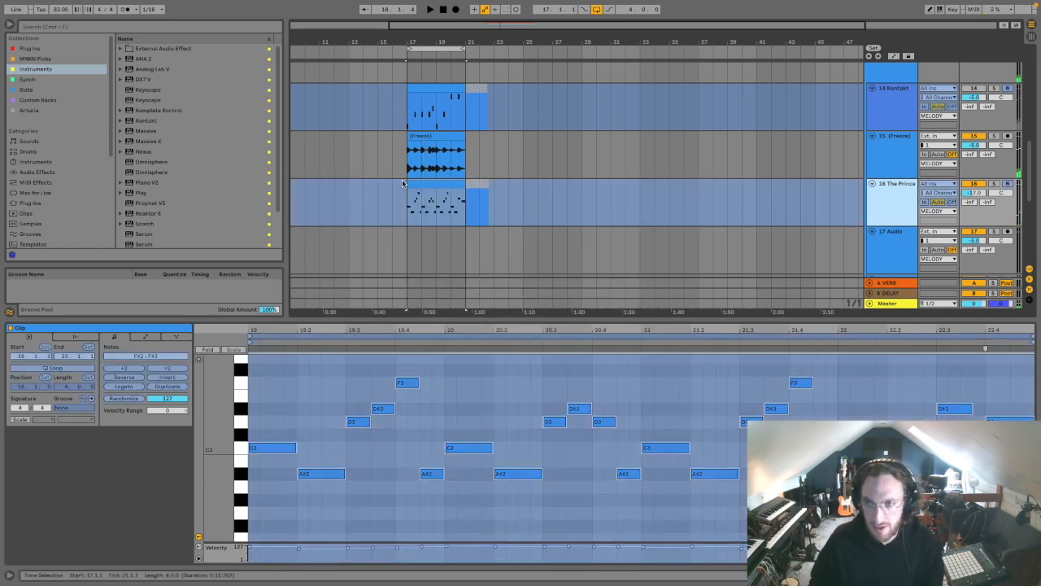
Step: Place the frozen The Prince melody as audio at bar 17 on a new audio track
{"action": "left_click", "coordinate": [906, 152]}
{"action": "key", "text": "super+t"}
{"action": "left_click_drag", "start_coordinate": [445, 202], "coordinate": [443, 195]}
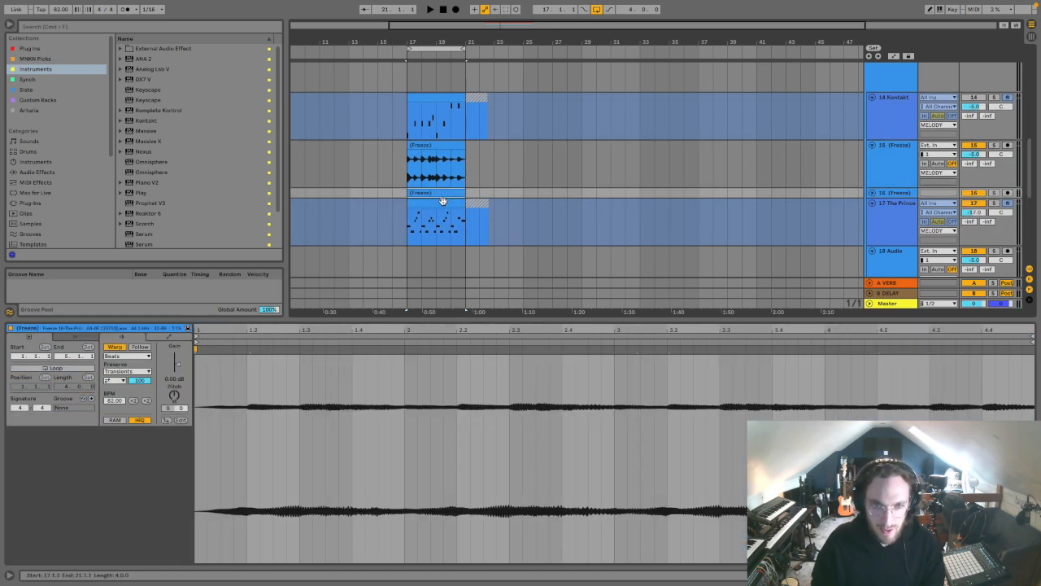
Step: Move The Prince track directly below the Kontakt track, fold both, and select and unfold the new frozen audio track
{"action": "left_click", "coordinate": [888, 204]}
{"action": "left_click_drag", "start_coordinate": [930, 132], "coordinate": [930, 132]}
{"action": "left_click", "coordinate": [976, 146]}
{"action": "left_click", "coordinate": [880, 145]}
{"action": "left_click", "coordinate": [872, 99]}
{"action": "left_click", "coordinate": [872, 107]}
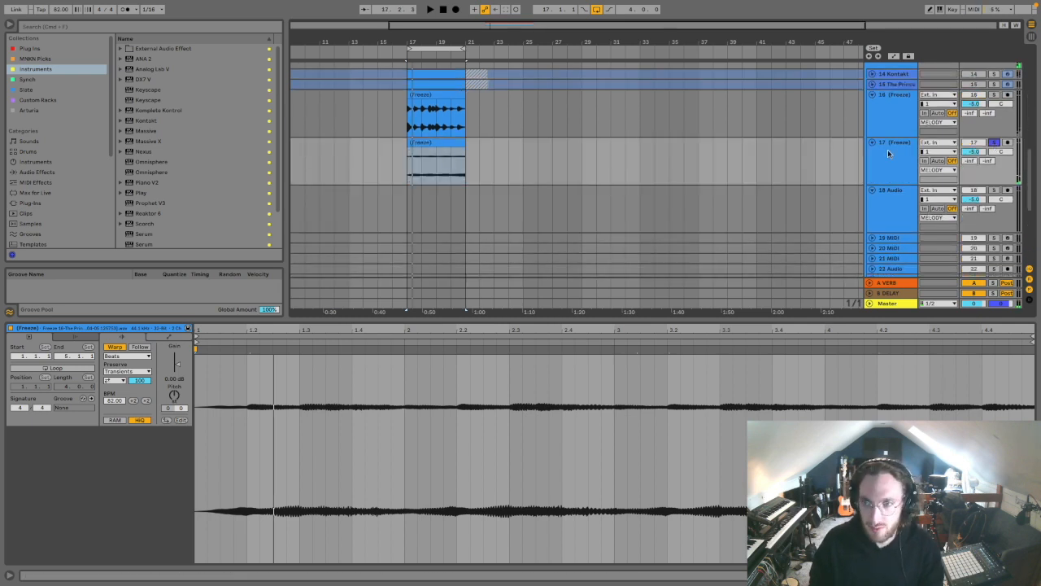
{"action": "left_click", "coordinate": [888, 148]}
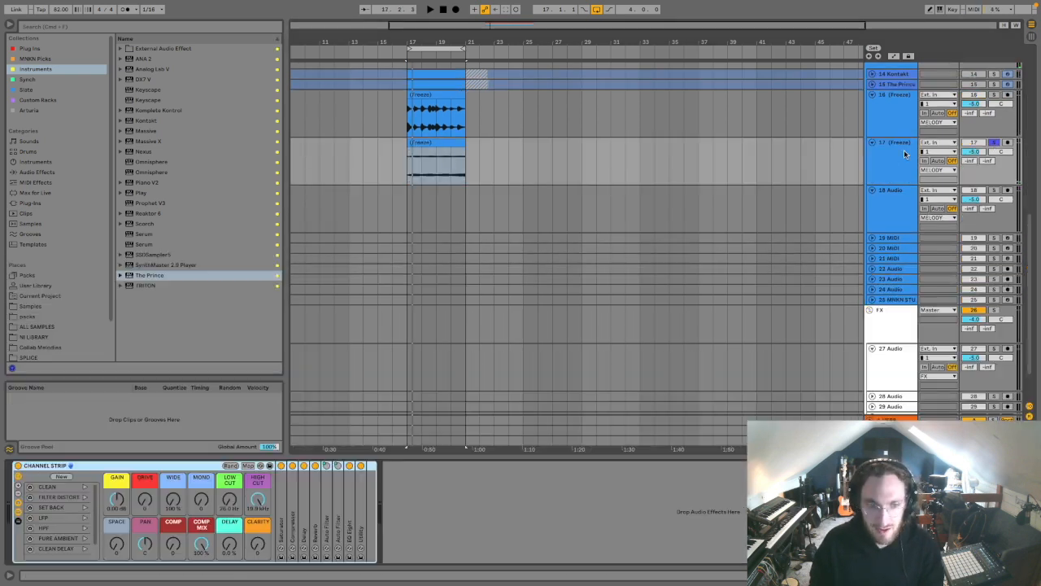
Step: Raise the low cut and lower the high cut on frozen track 17, set its clip to Complex warp at -12 semitones, and unsolo the track
{"action": "left_click_drag", "start_coordinate": [226, 494], "coordinate": [258, 512]}
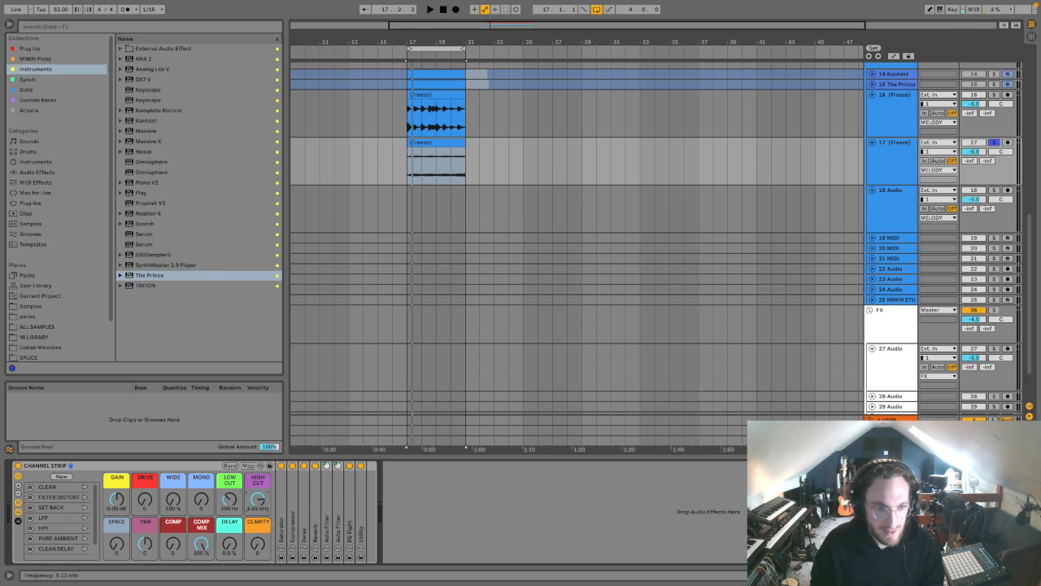
{"action": "left_click", "coordinate": [439, 163]}
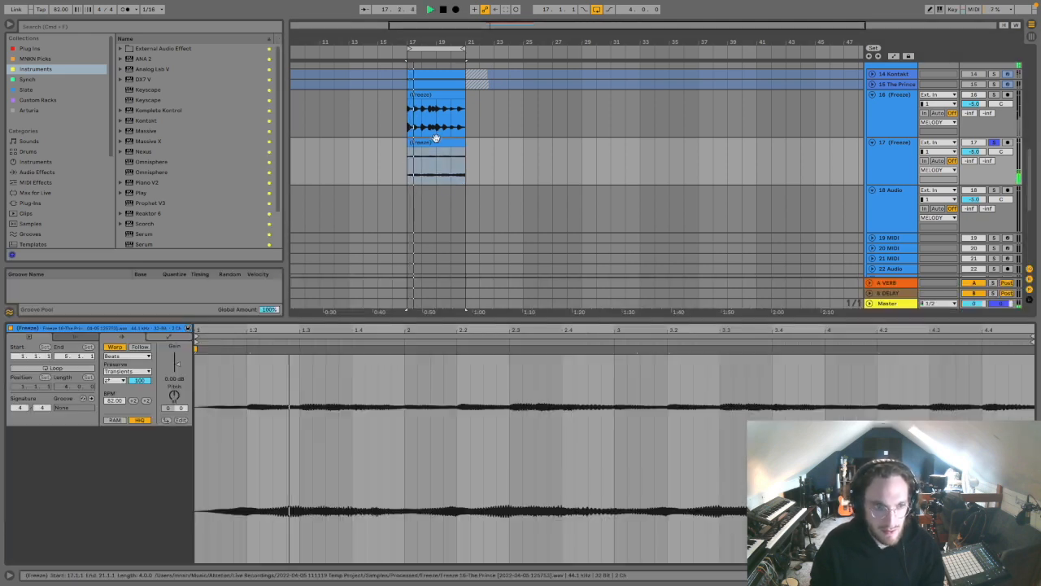
{"action": "left_click", "coordinate": [125, 356]}
{"action": "left_click", "coordinate": [122, 397]}
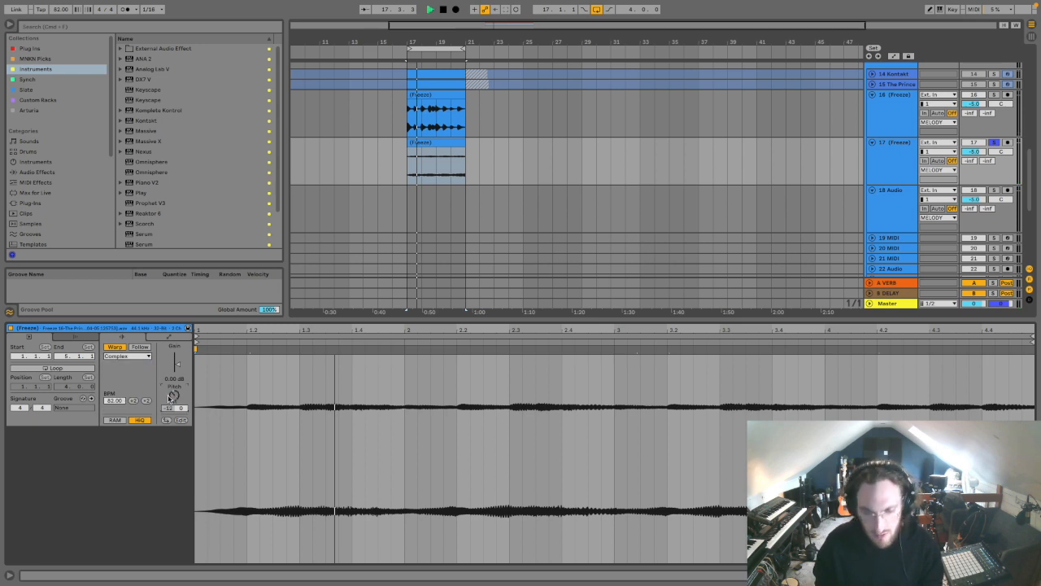
{"action": "left_click", "coordinate": [994, 143]}
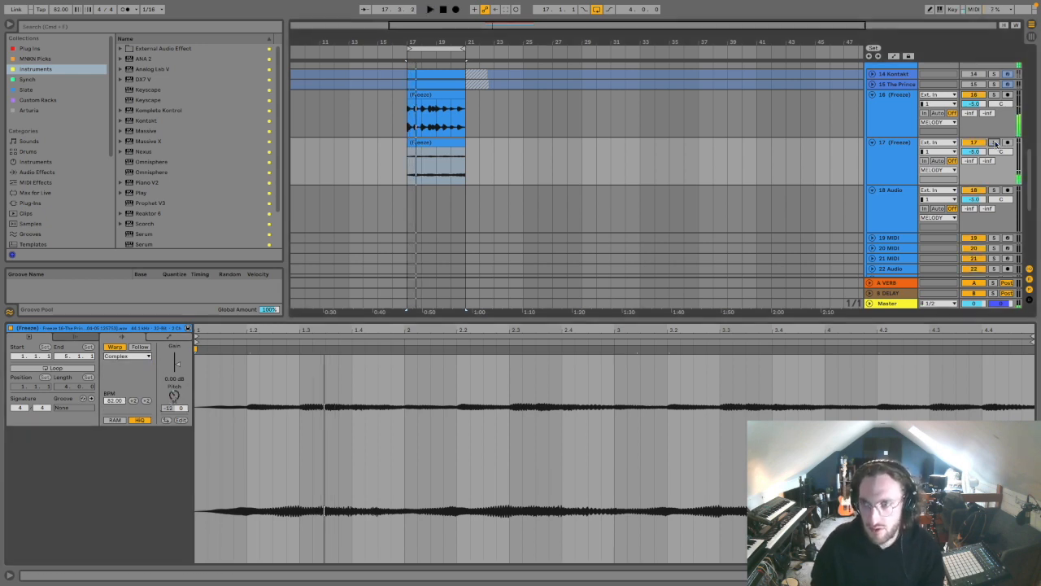
Step: Insert another MIDI track below frozen track 17 and load The Prince from the Instruments collection onto it
{"action": "left_click", "coordinate": [901, 166]}
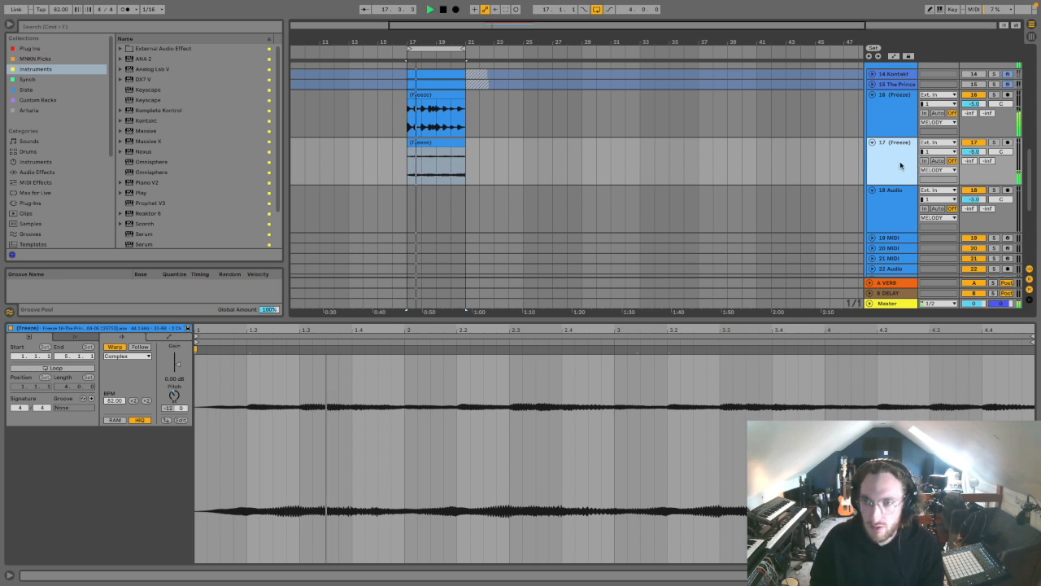
{"action": "key", "text": "super+shift+t"}
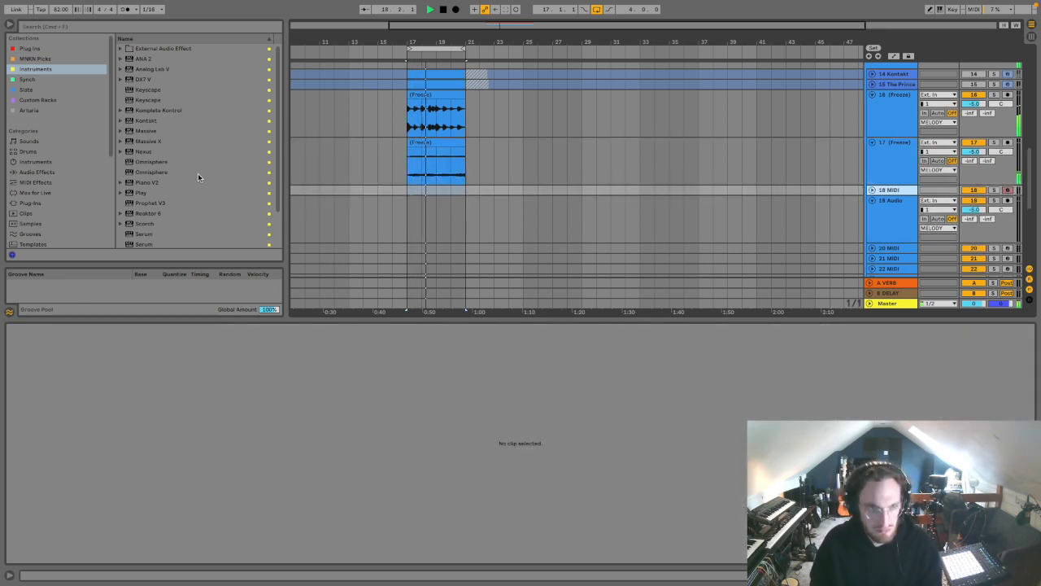
{"action": "scroll", "coordinate": [197, 187], "scroll_direction": "down", "scroll_amount": 2}
{"action": "left_click", "coordinate": [179, 232]}
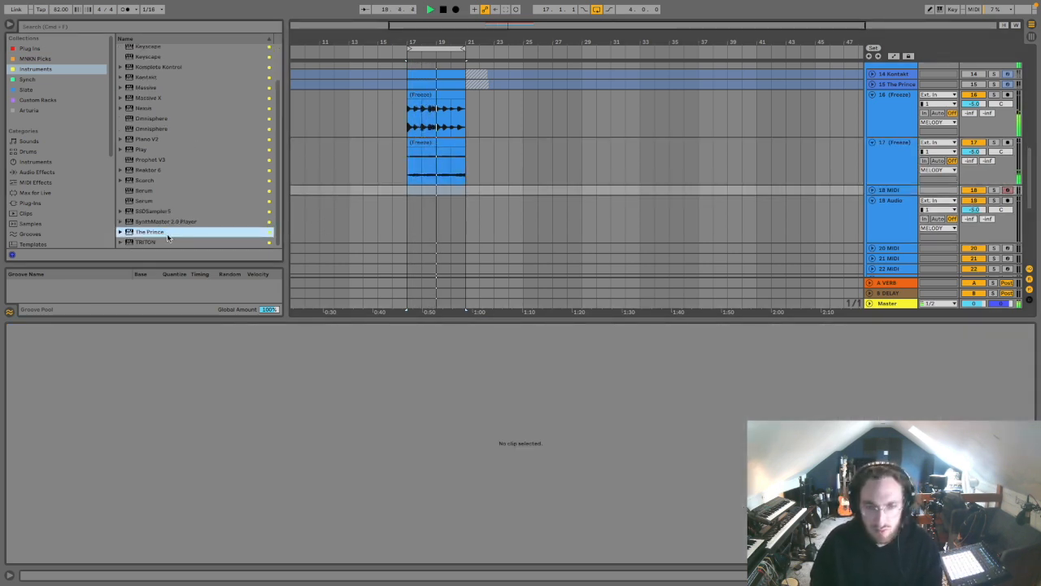
{"action": "double_click", "coordinate": [165, 232]}
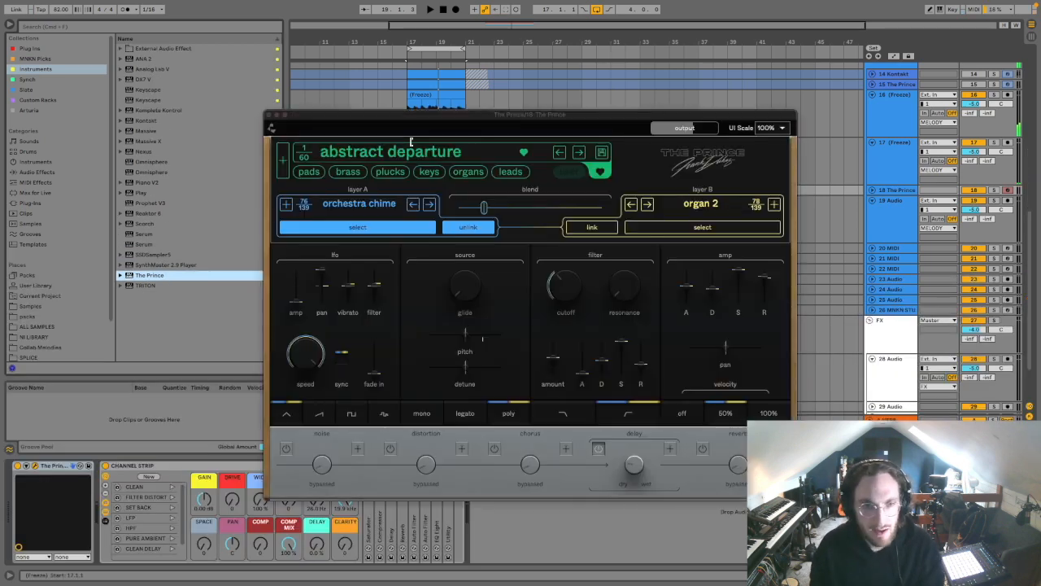
Step: Choose The Prince's organ preset silver giant, lower its track to -19 dB, and capture a played melody as a clip at bar 17
{"action": "left_click", "coordinate": [458, 175]}
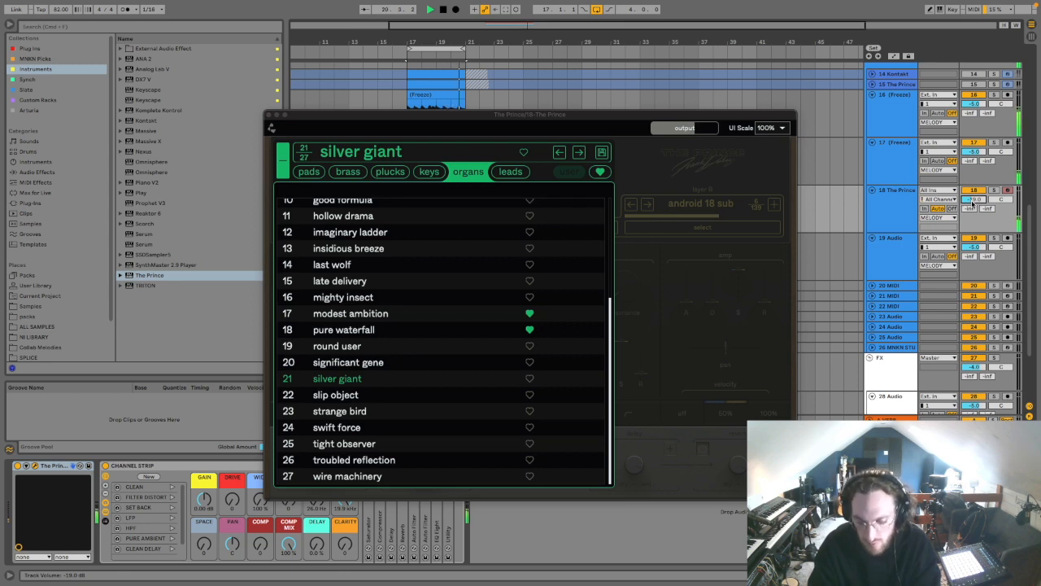
{"action": "left_click", "coordinate": [269, 115]}
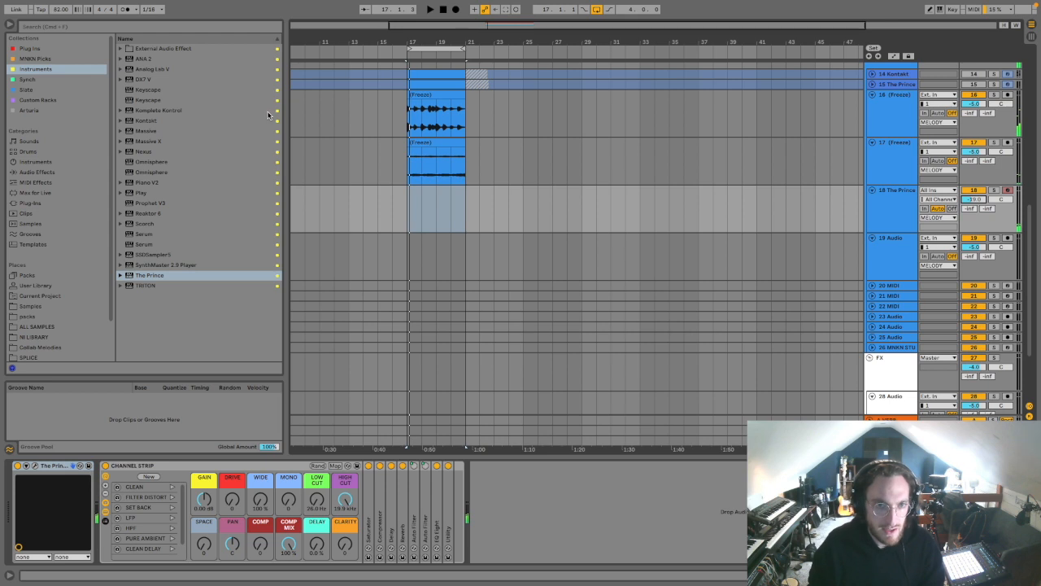
{"action": "double_click", "coordinate": [443, 191]}
{"action": "left_click", "coordinate": [464, 429]}
{"action": "key", "text": "ctrl+a"}
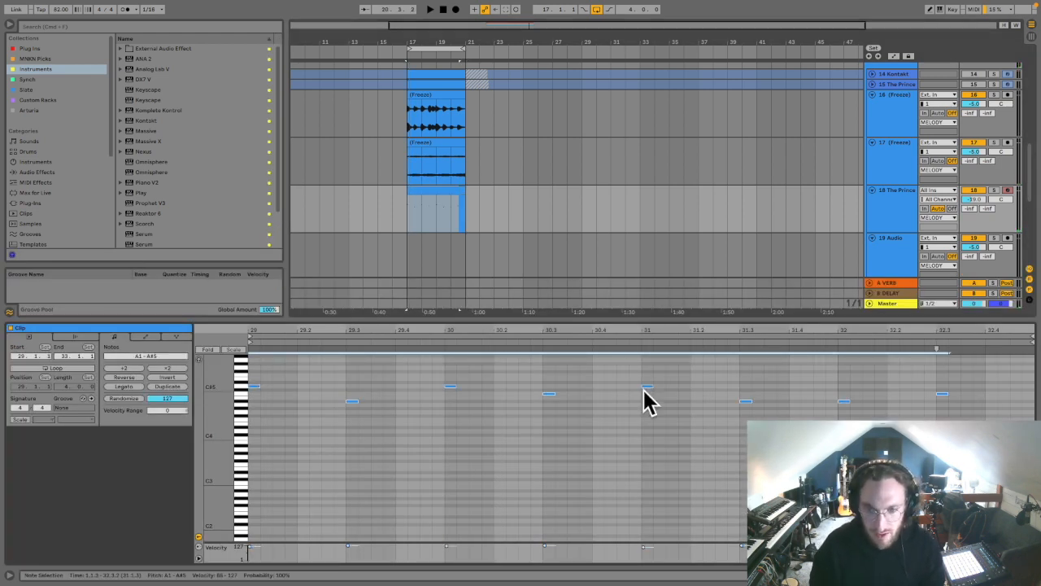
Step: Freeze the silver giant The Prince track and place its melody as audio at bar 17 on a new audio track
{"action": "right_click", "coordinate": [900, 203]}
{"action": "left_click", "coordinate": [943, 267]}
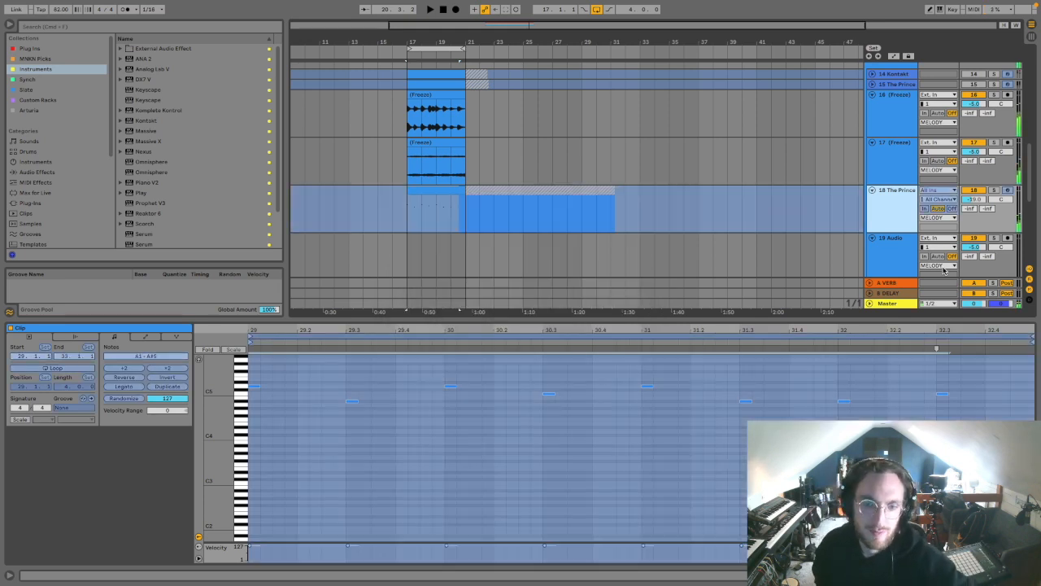
{"action": "left_click", "coordinate": [903, 184]}
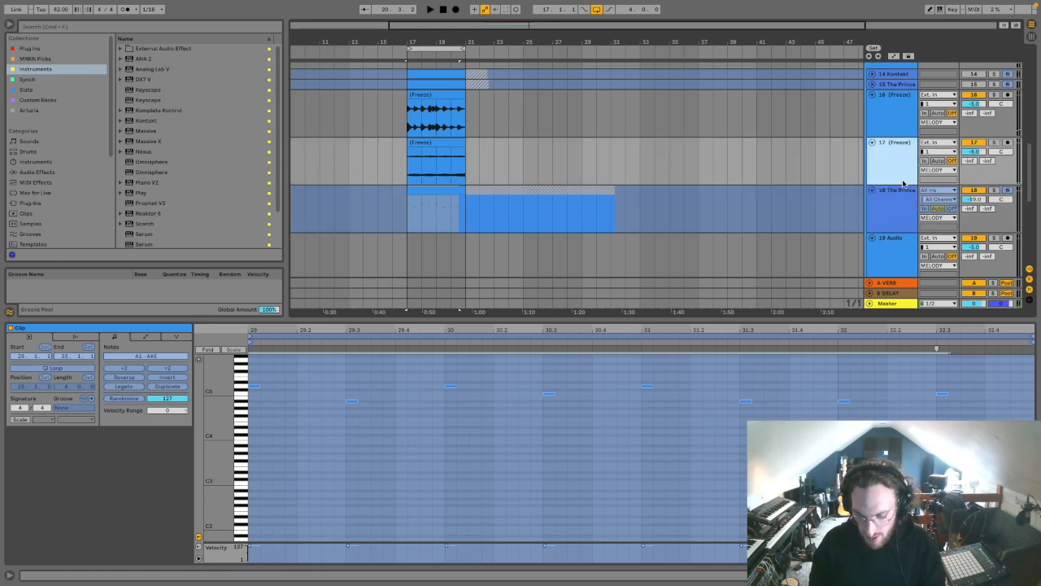
{"action": "key", "text": "super+t"}
{"action": "left_click_drag", "start_coordinate": [433, 200], "coordinate": [437, 190]}
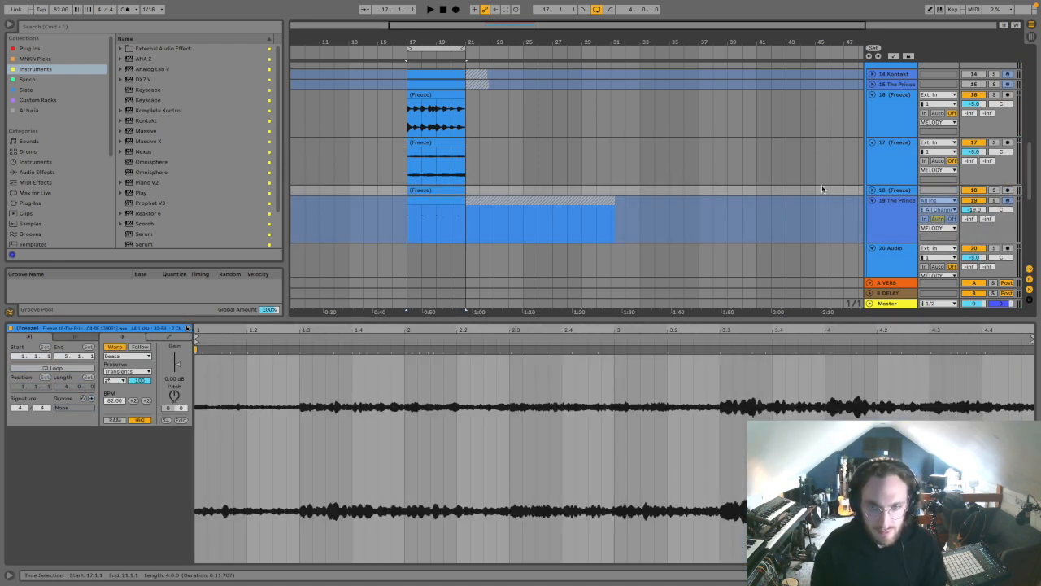
Step: Move the newly frozen The Prince track up beneath the other source tracks, fold it, and unfold the new frozen audio track
{"action": "left_click", "coordinate": [899, 207]}
{"action": "left_click_drag", "start_coordinate": [888, 94], "coordinate": [884, 93]}
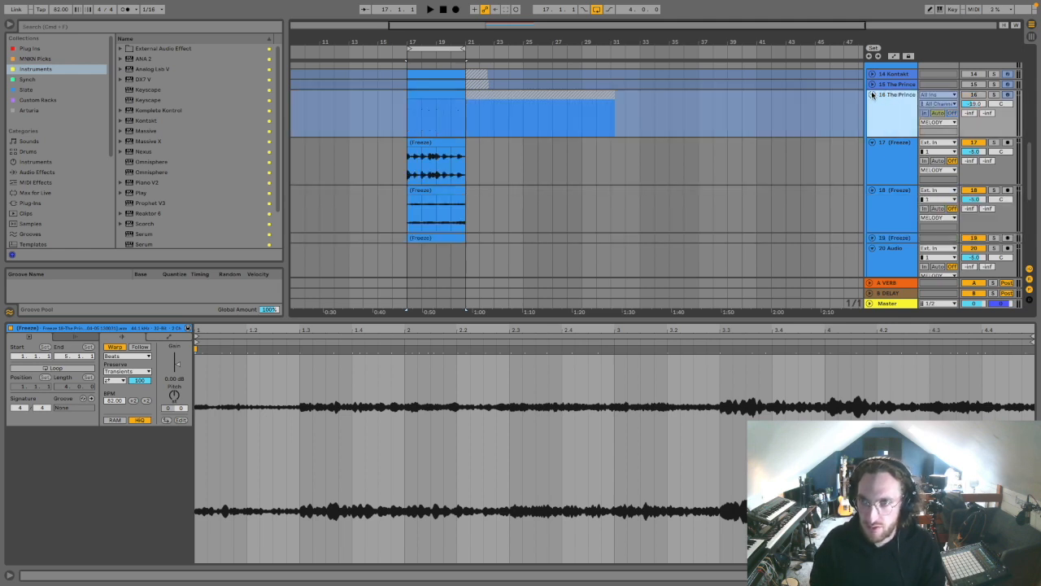
{"action": "left_click", "coordinate": [873, 95]}
{"action": "key", "text": "z"}
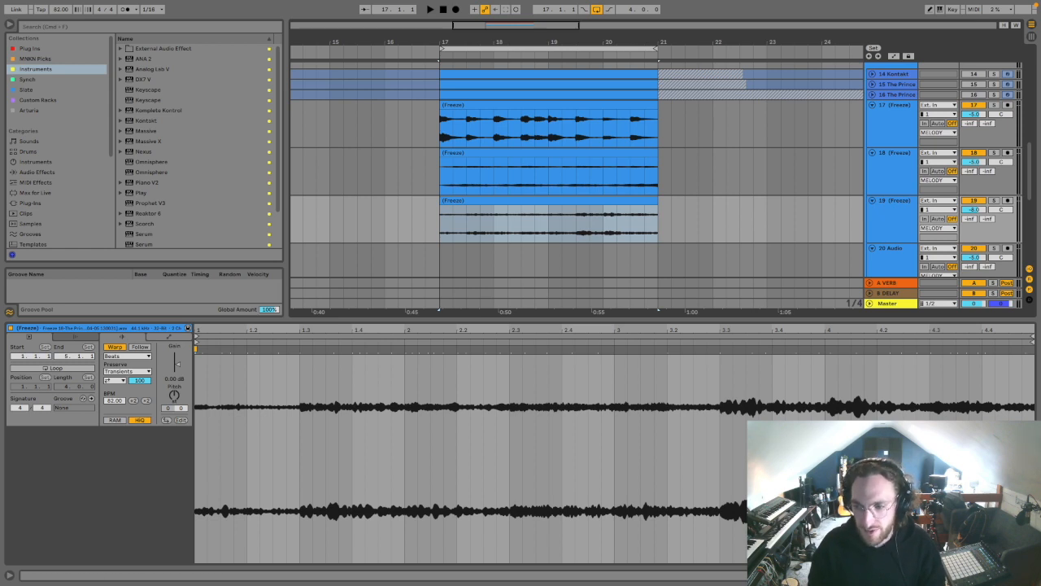
Step: Fold the drum tracks and play the four-bar loop from bar 17 with all parts
{"action": "key", "text": "super+alt+l"}
{"action": "scroll", "coordinate": [917, 328], "scroll_direction": "up", "scroll_amount": 10}
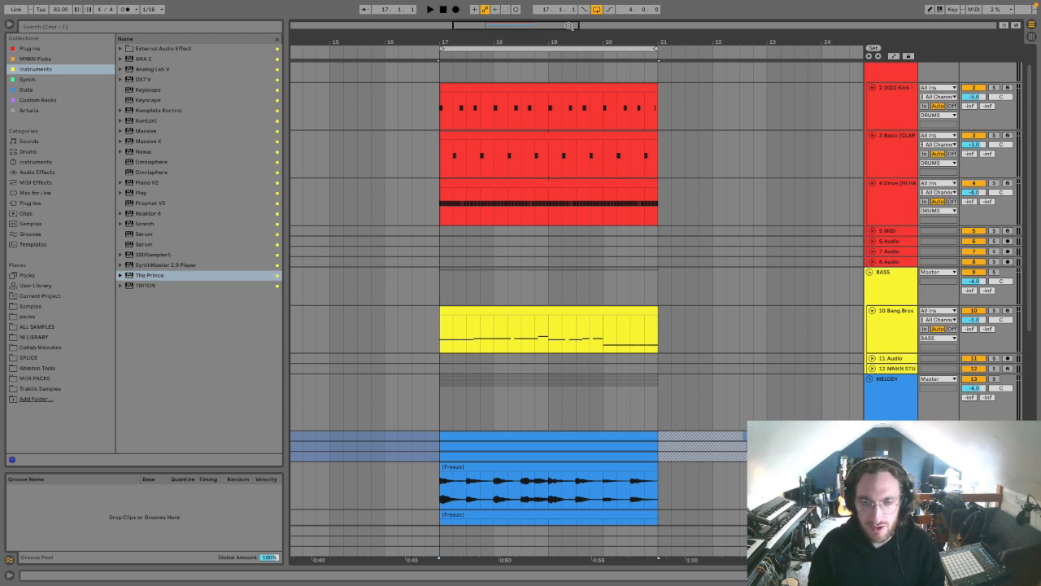
{"action": "key", "text": "minus"}
{"action": "scroll", "coordinate": [797, 130], "scroll_direction": "down", "scroll_amount": 3}
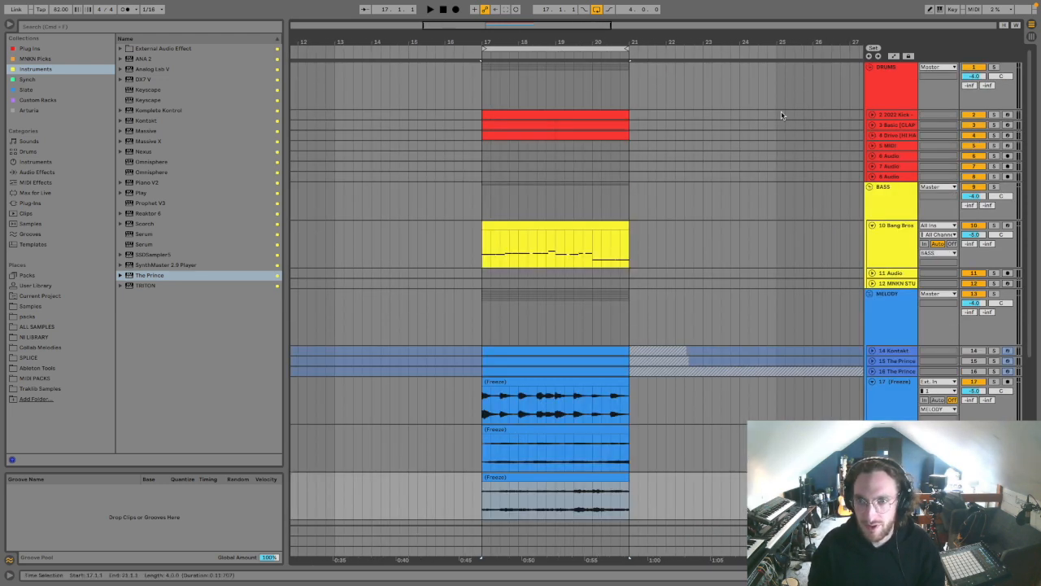
{"action": "scroll", "coordinate": [638, 140], "scroll_direction": "down", "scroll_amount": 2}
{"action": "left_click", "coordinate": [592, 47]}
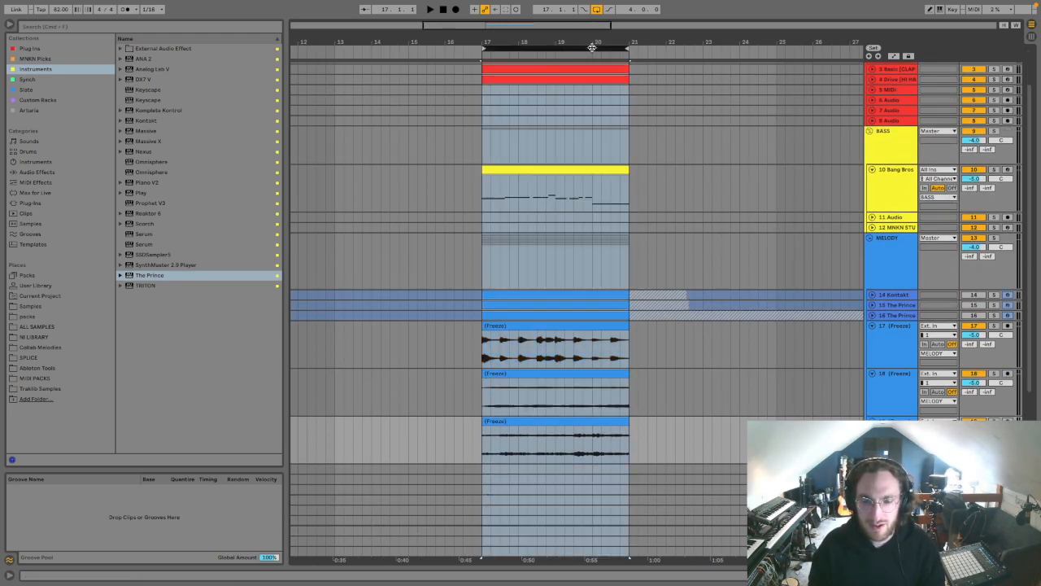
{"action": "left_click_drag", "start_coordinate": [584, 38], "coordinate": [612, 37]}
{"action": "key", "text": "space"}
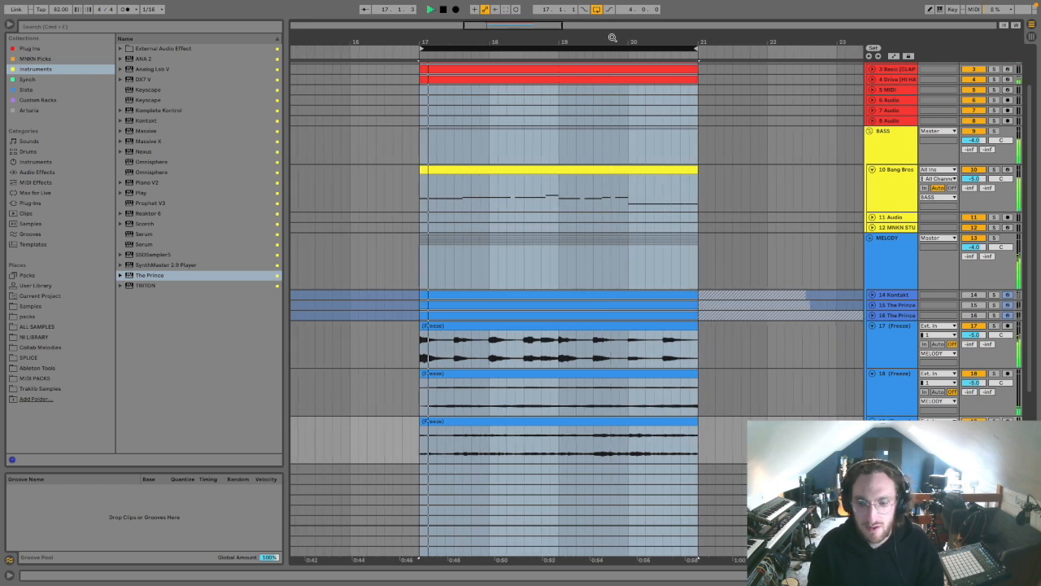
Step: Lower frozen melody track 19 to -14 dB and reduce its clip gain to -10.6 dB
{"action": "left_click", "coordinate": [896, 426]}
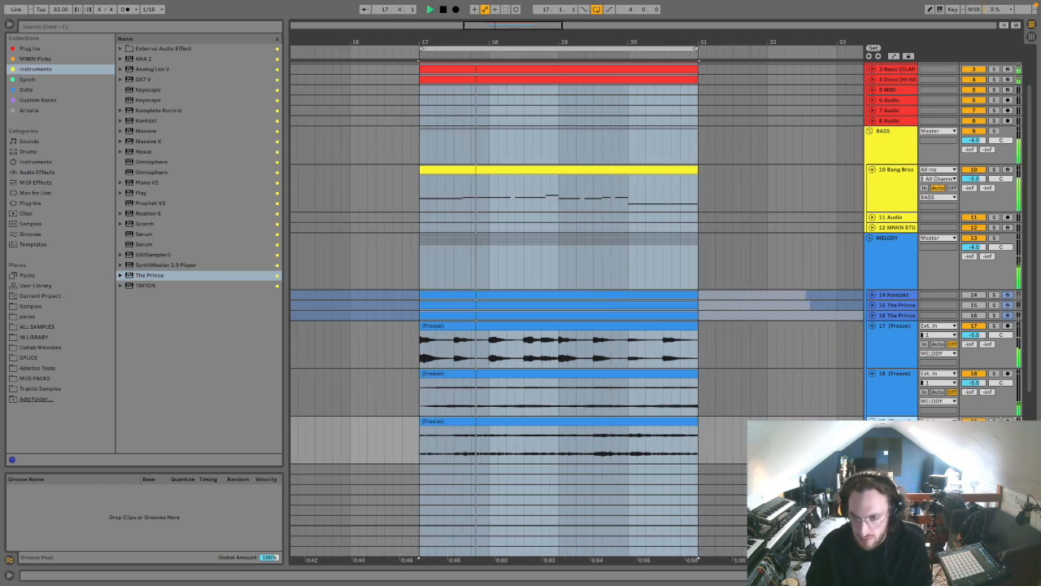
{"action": "double_click", "coordinate": [516, 418]}
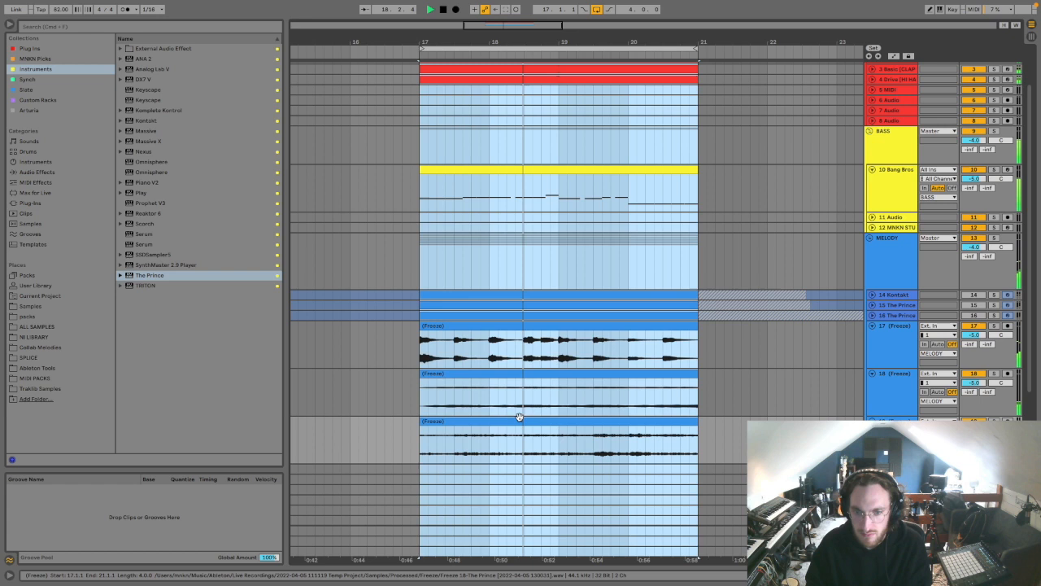
{"action": "key", "text": "space"}
{"action": "key", "text": "super+alt+l"}
{"action": "key", "text": "minus"}
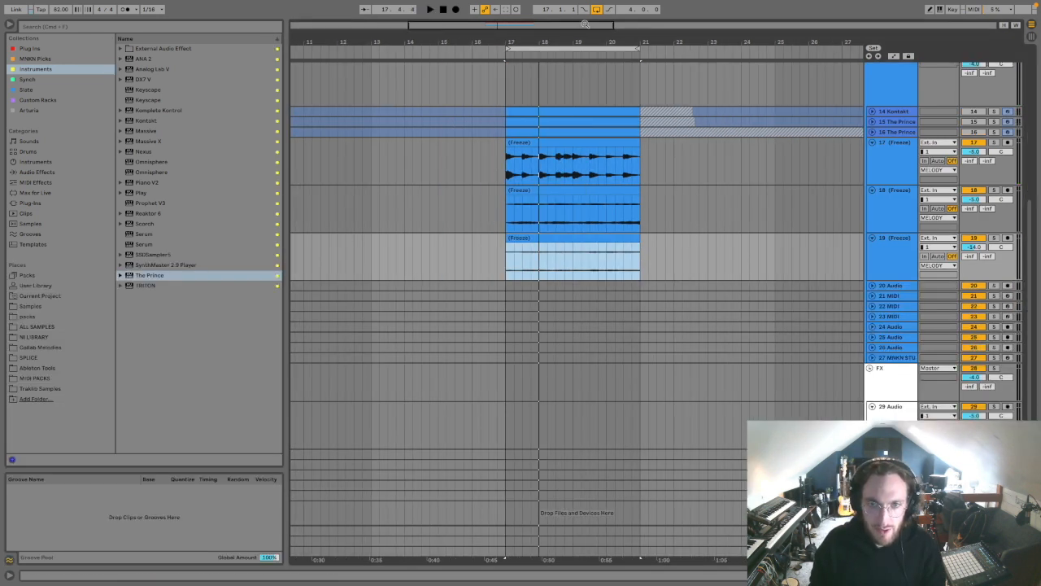
{"action": "key", "text": "super+alt+l"}
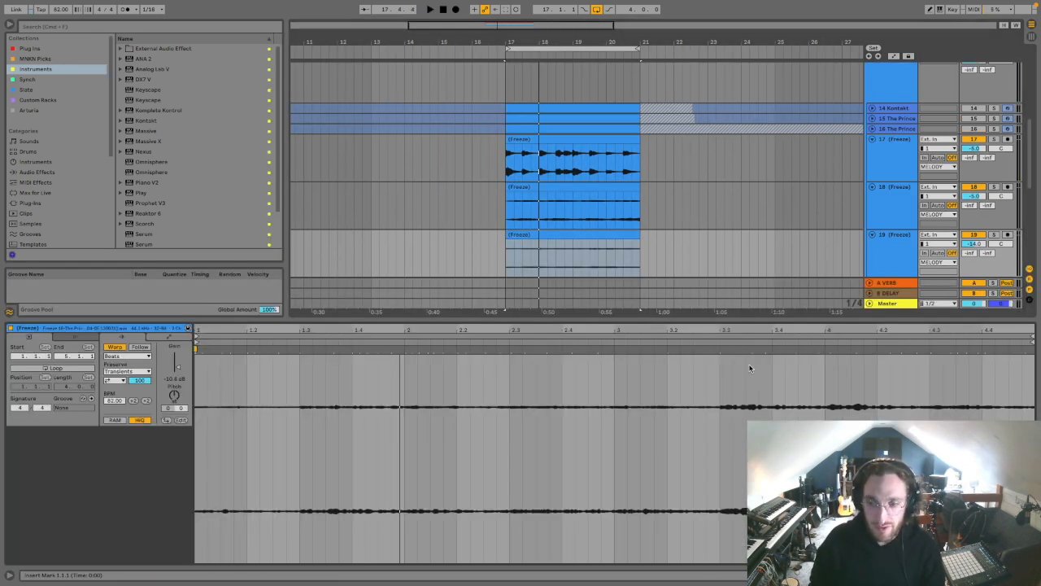
{"action": "key", "text": "super+alt+l"}
Step: Unfold the Kontakt track and fold the three frozen melody audio tracks beneath it
{"action": "scroll", "coordinate": [921, 313], "scroll_direction": "up", "scroll_amount": 5}
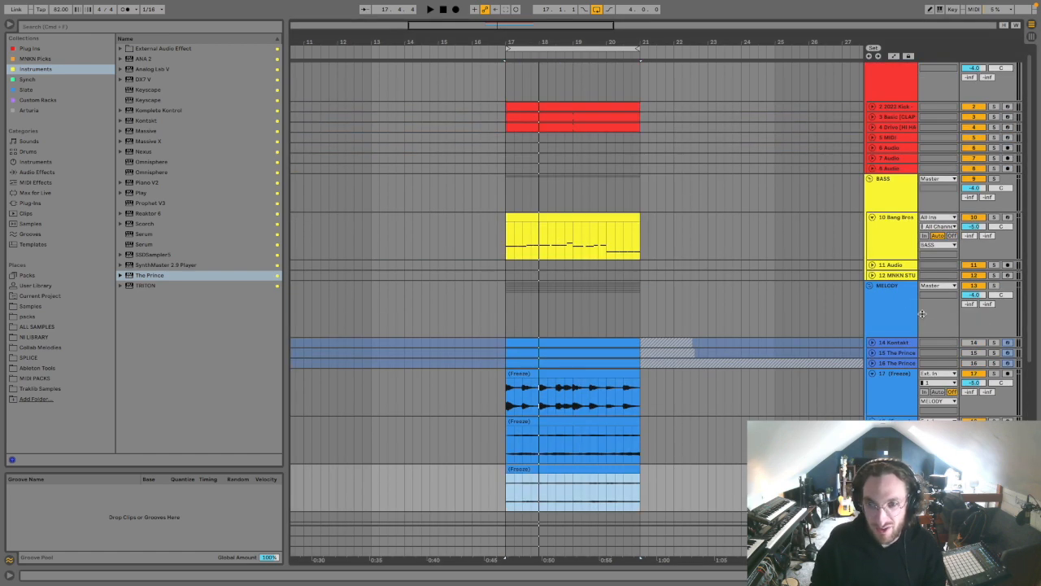
{"action": "left_click", "coordinate": [885, 344]}
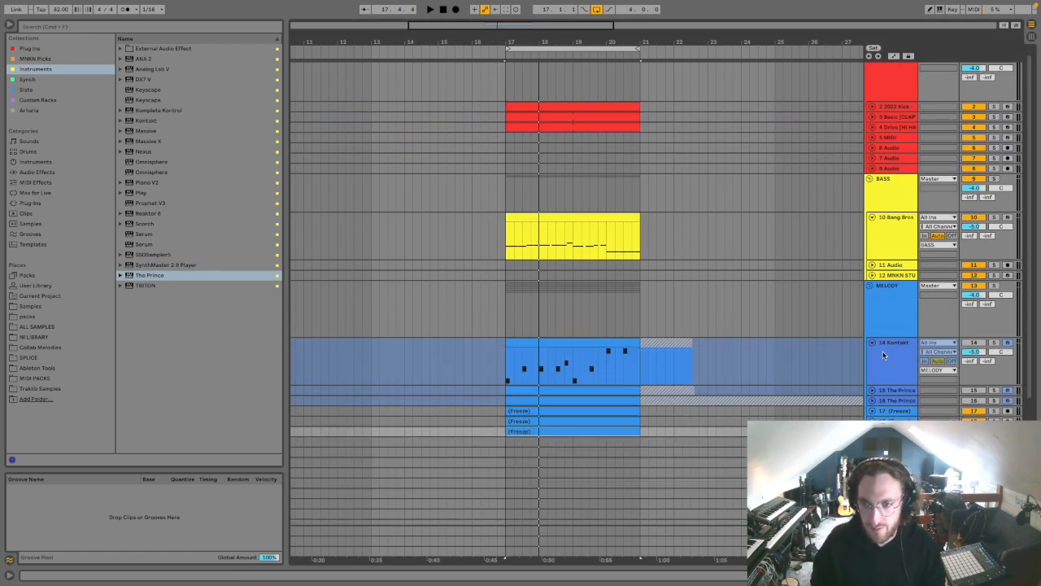
{"action": "double_click", "coordinate": [883, 353]}
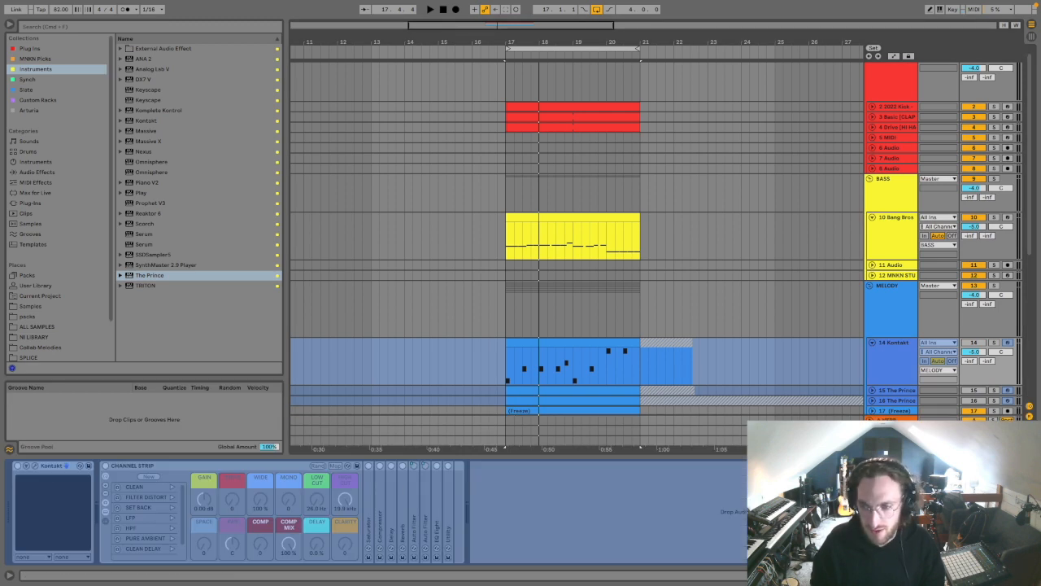
{"action": "key", "text": "super+alt+l"}
Step: Delete empty time ahead of the loop to start it at bar 9, and duplicate the four-bar section across all tracks
{"action": "key", "text": "minus"}
{"action": "left_click_drag", "start_coordinate": [493, 301], "coordinate": [445, 444]}
{"action": "key", "text": "super+shift+BackSpace"}
{"action": "key", "text": "super+shift+d"}
{"action": "left_click", "coordinate": [416, 411]}
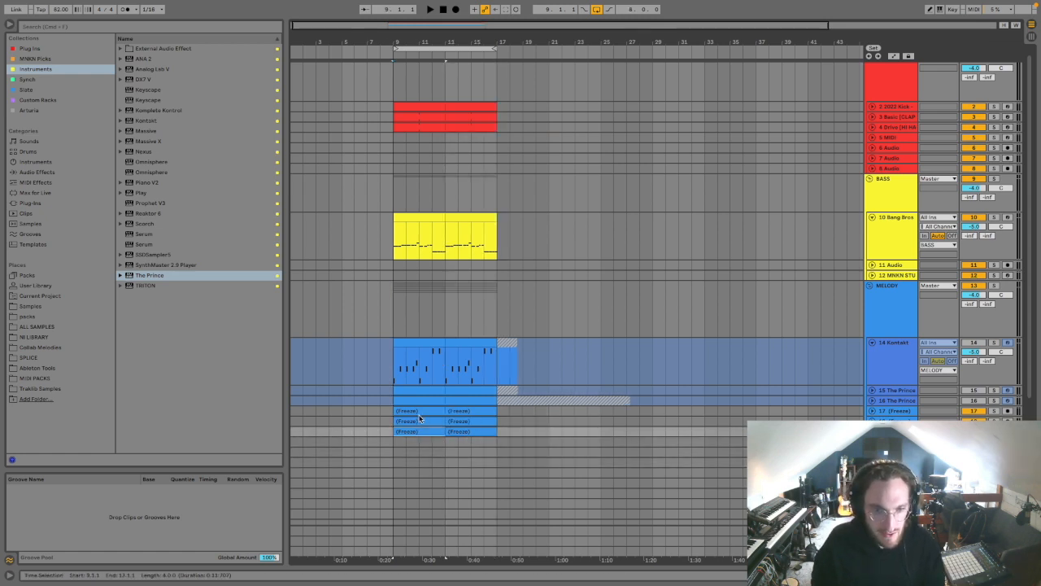
{"action": "left_click_drag", "start_coordinate": [417, 410], "coordinate": [356, 412]}
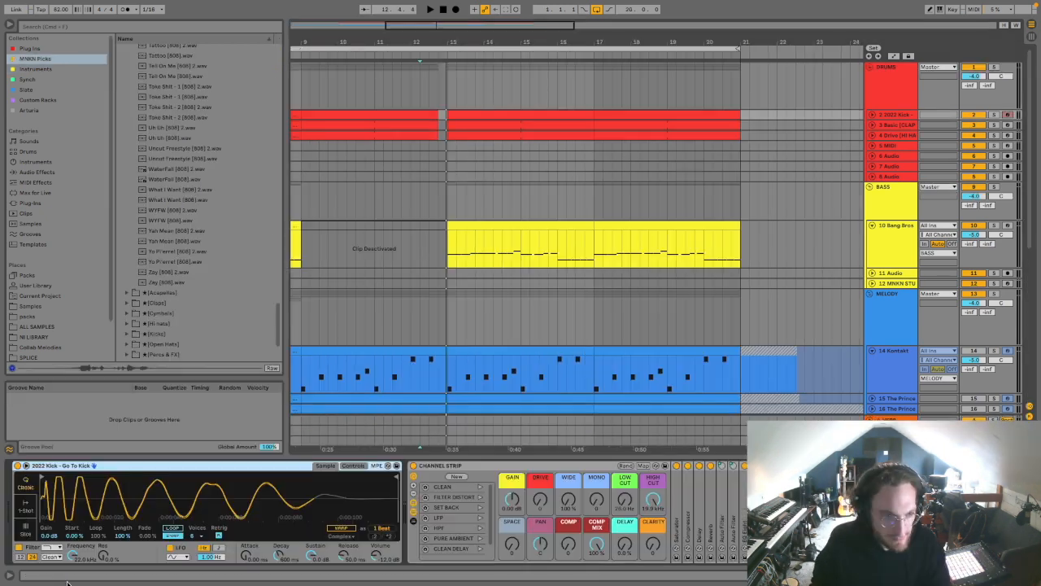
Step: Switch the Go To Kick sampler to 1-Shot mode and freeze the Bang Bros bass track
{"action": "left_click", "coordinate": [26, 510]}
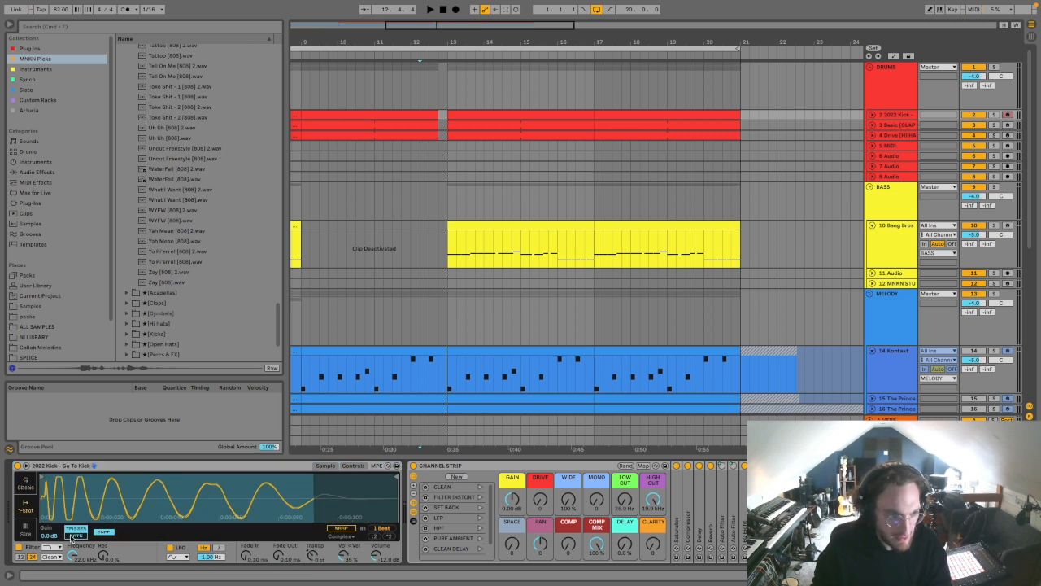
{"action": "left_click", "coordinate": [521, 225]}
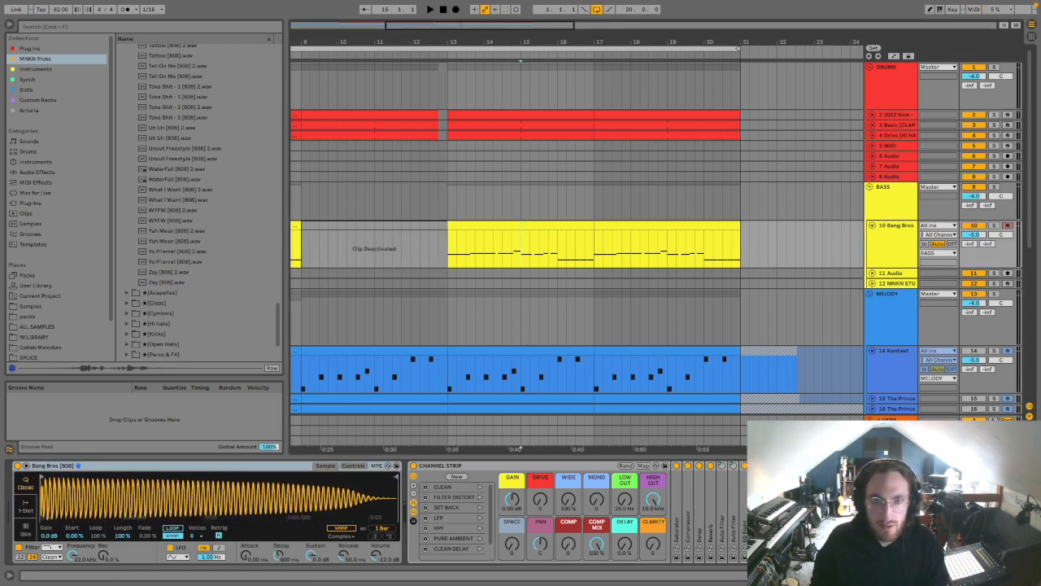
{"action": "key", "text": "minus"}
{"action": "right_click", "coordinate": [895, 246]}
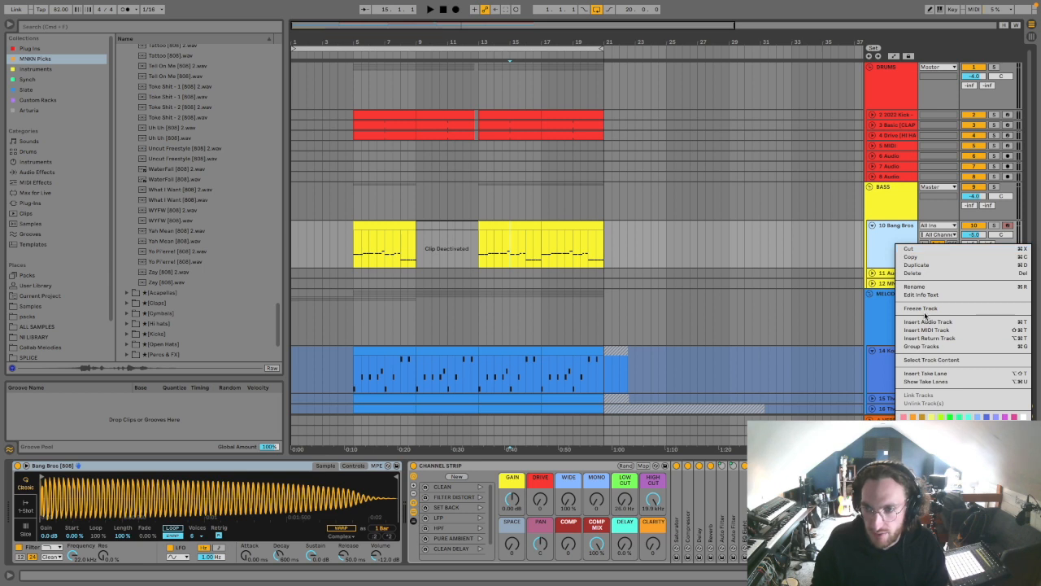
{"action": "left_click", "coordinate": [924, 309]}
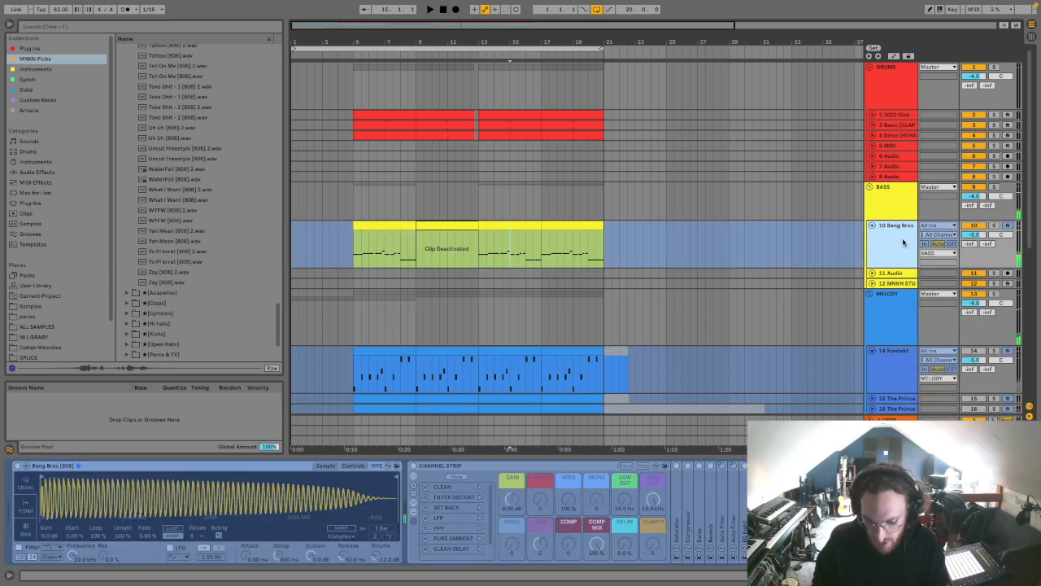
Step: Deactivate the frozen Bang Bros track, copy its active bass clips as audio onto track 11 at bars 5, 13 and 17, and unfold that track
{"action": "left_click", "coordinate": [977, 228]}
{"action": "left_click_drag", "start_coordinate": [397, 228], "coordinate": [392, 273]}
{"action": "left_click_drag", "start_coordinate": [491, 225], "coordinate": [491, 281]}
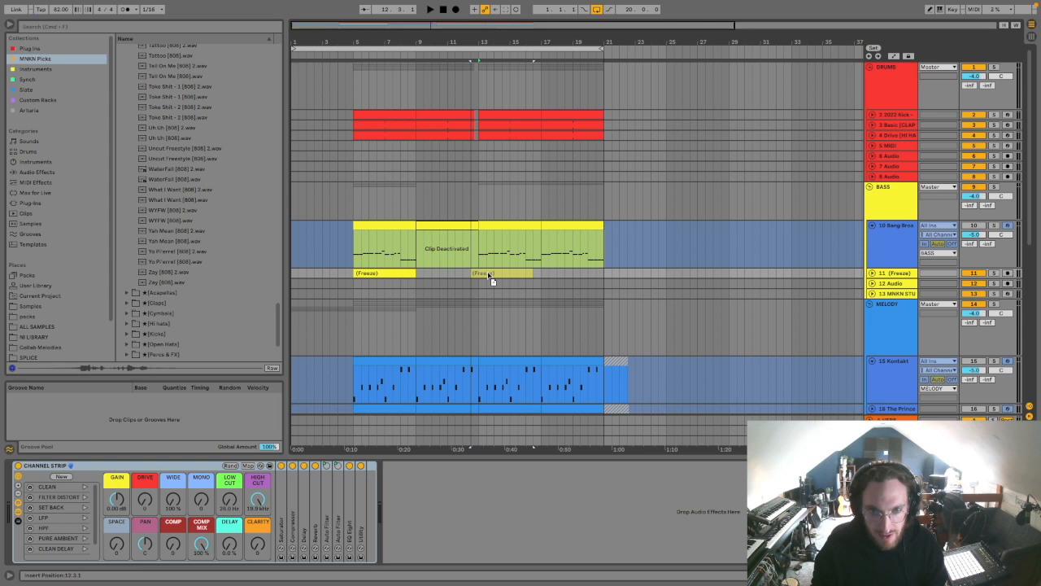
{"action": "left_click_drag", "start_coordinate": [558, 225], "coordinate": [558, 279]}
{"action": "left_click", "coordinate": [872, 273]}
{"action": "left_click", "coordinate": [463, 298]}
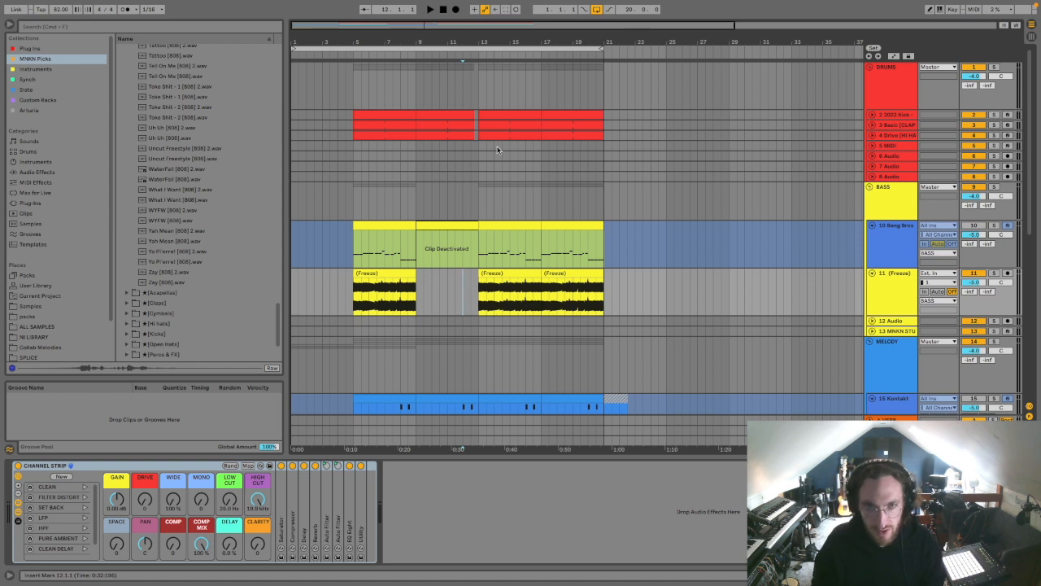
Step: Extend the frozen bass on track 11 back one beat to 12.4 with a fade-in leading into bar 13, and audition the transition
{"action": "left_click_drag", "start_coordinate": [476, 42], "coordinate": [479, 41]}
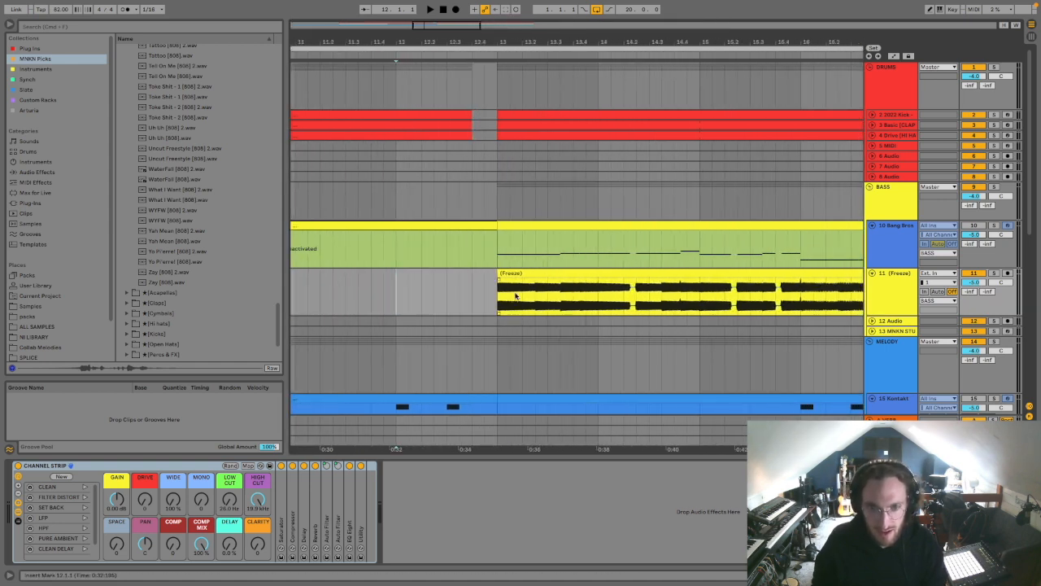
{"action": "left_click_drag", "start_coordinate": [500, 301], "coordinate": [473, 283]}
{"action": "left_click", "coordinate": [447, 292]}
{"action": "key", "text": "space"}
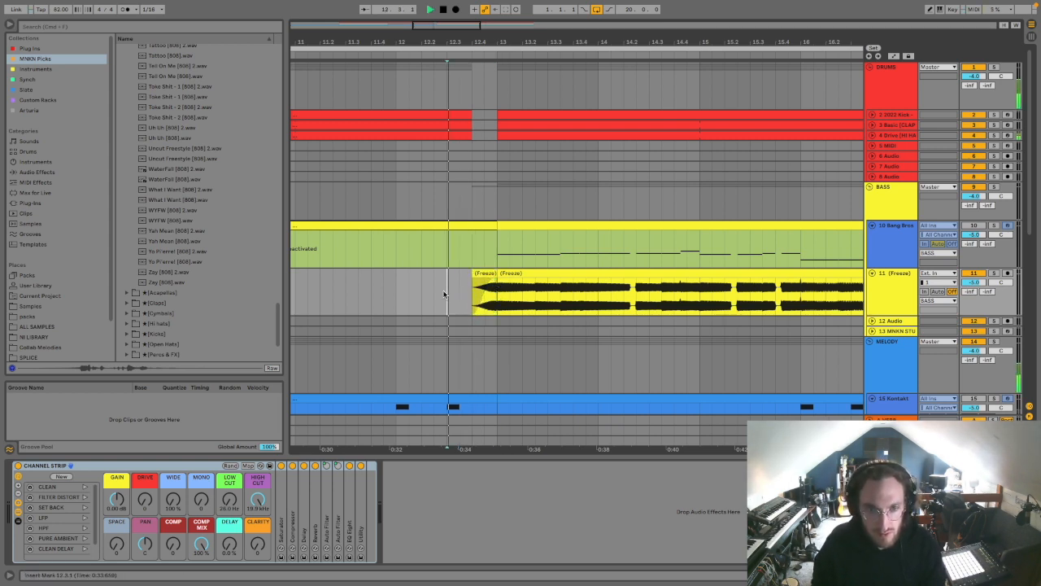
{"action": "left_click", "coordinate": [487, 302]}
{"action": "key", "text": "space"}
{"action": "left_click", "coordinate": [406, 294]}
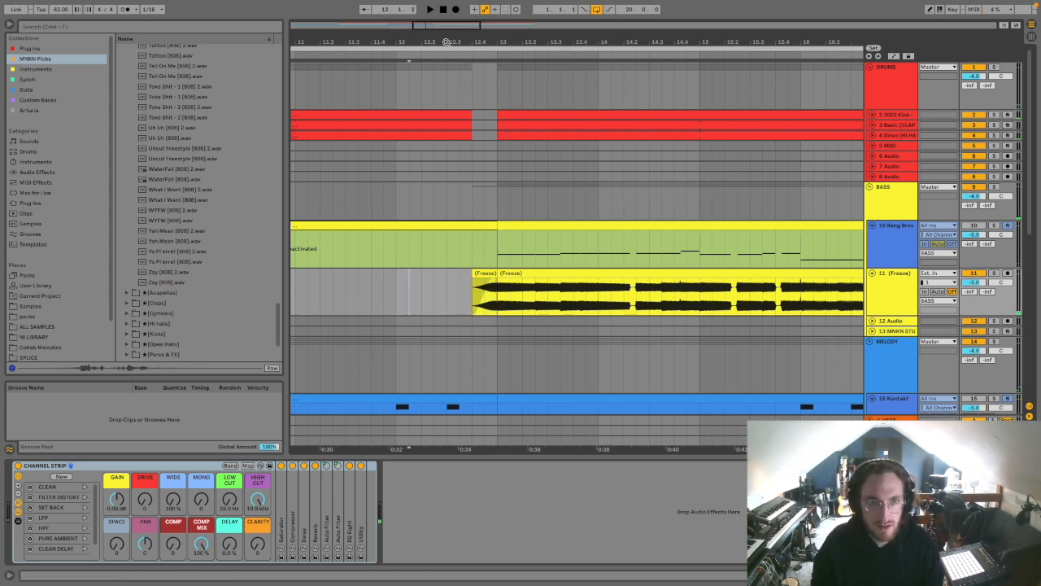
Step: Solo the 2022 Kick track and turn off Snap in its Go To Kick sampler while auditioning the pattern from bar 5
{"action": "left_click_drag", "start_coordinate": [448, 42], "coordinate": [355, 66]}
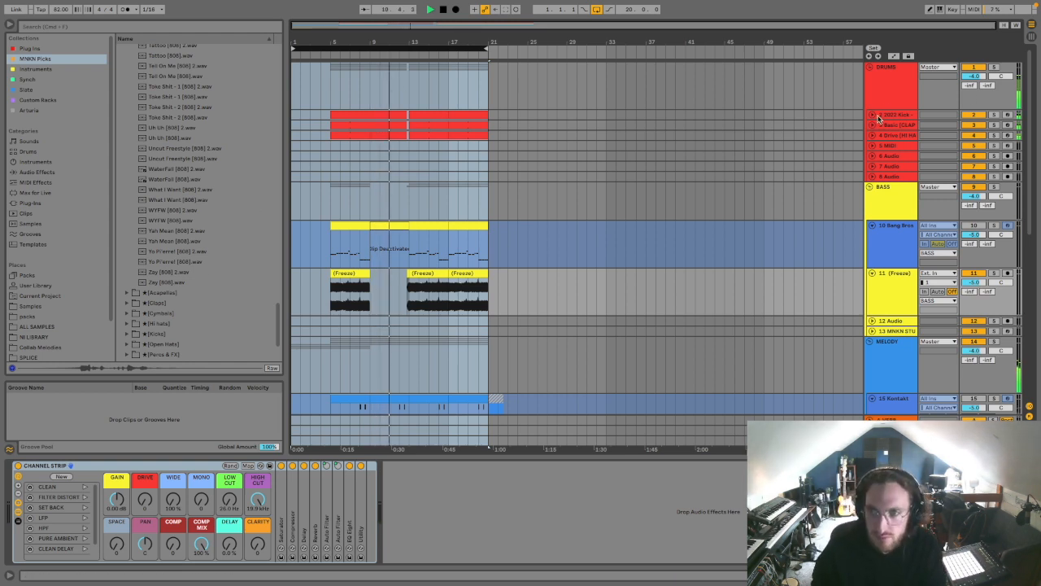
{"action": "left_click", "coordinate": [994, 115]}
{"action": "key", "text": "space"}
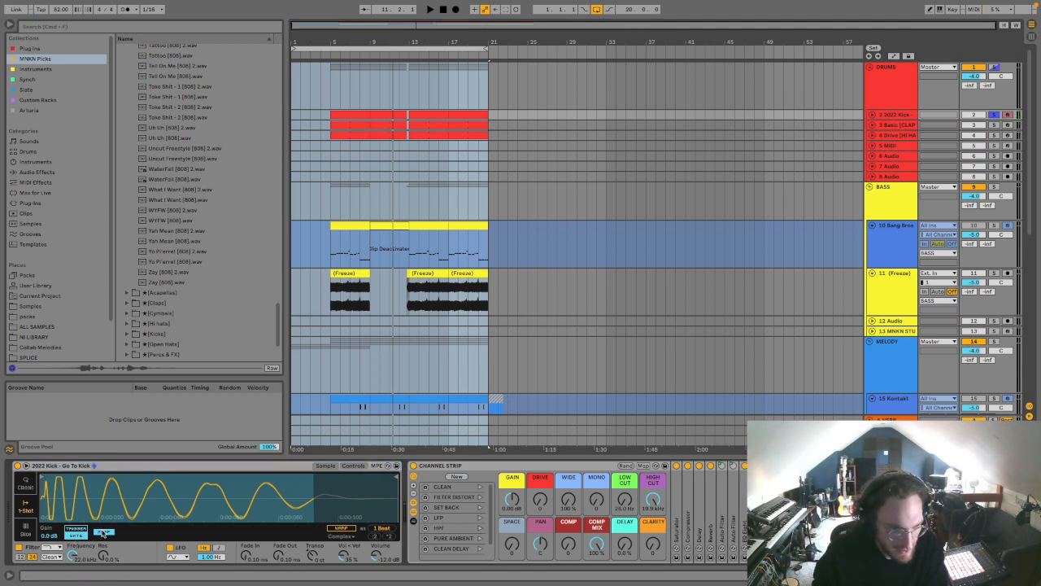
{"action": "key", "text": "space"}
{"action": "left_click", "coordinate": [352, 116]}
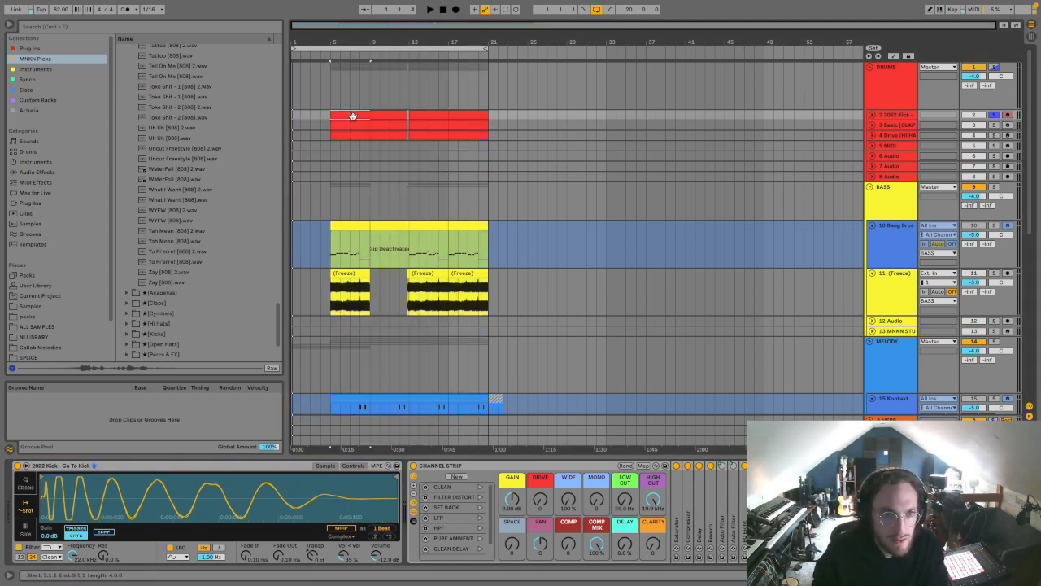
{"action": "left_click", "coordinate": [103, 532]}
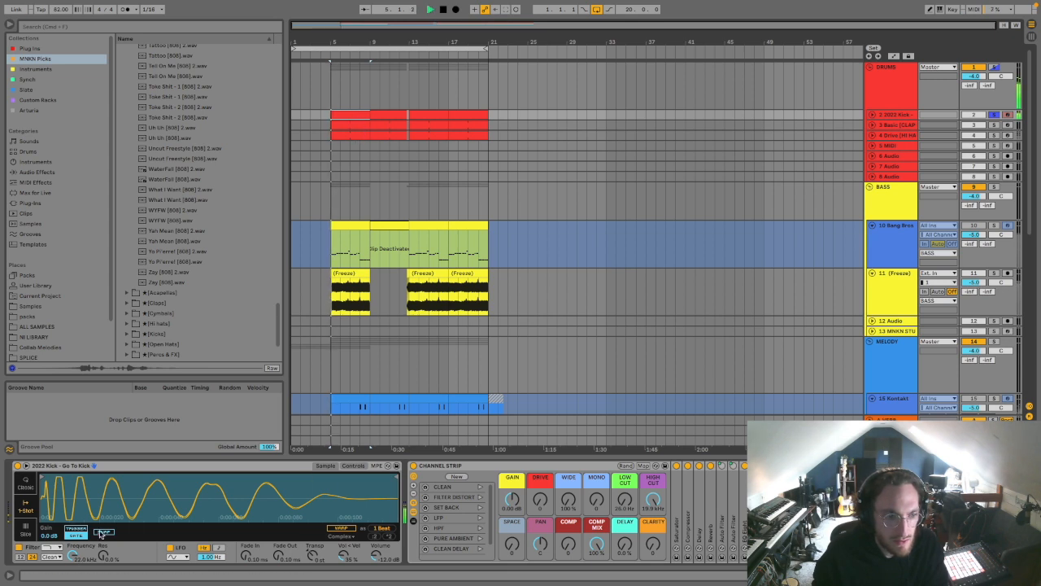
{"action": "left_click", "coordinate": [103, 532]}
{"action": "key", "text": "space"}
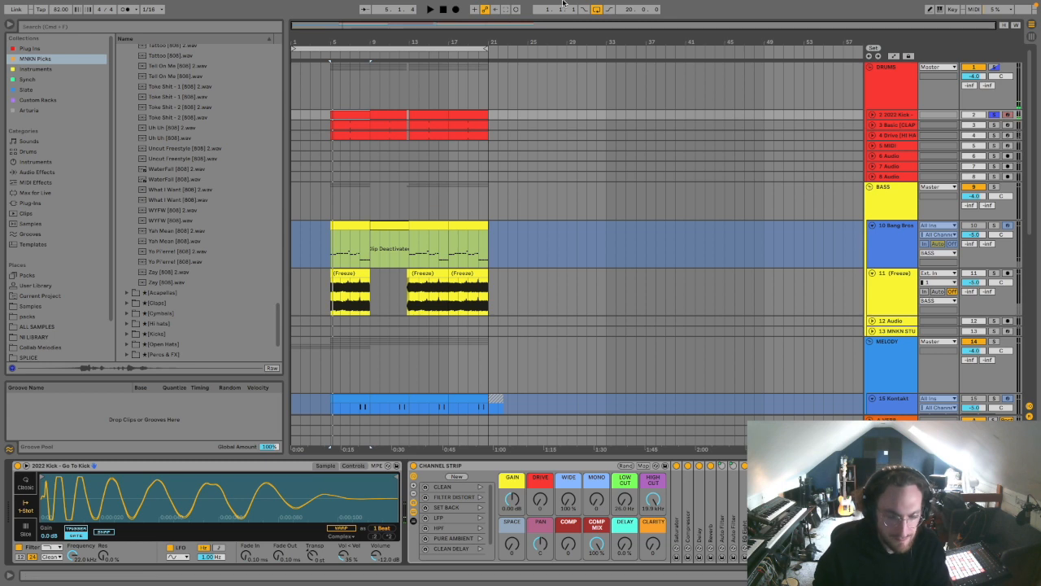
Step: Compare the kick with Snap on and off, leave Snap off, and unfold the kick track
{"action": "left_click", "coordinate": [330, 365]}
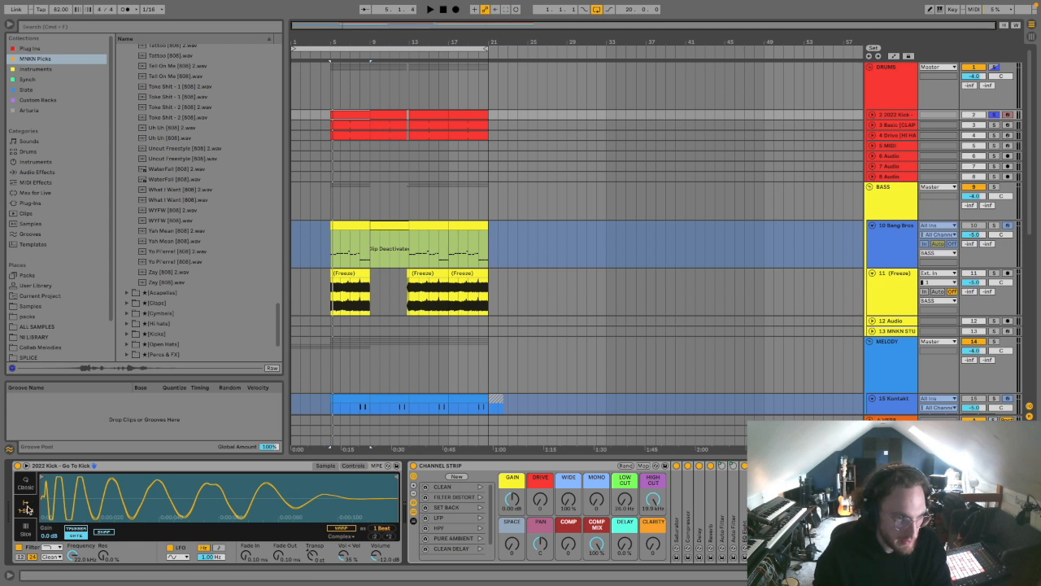
{"action": "left_click", "coordinate": [104, 532]}
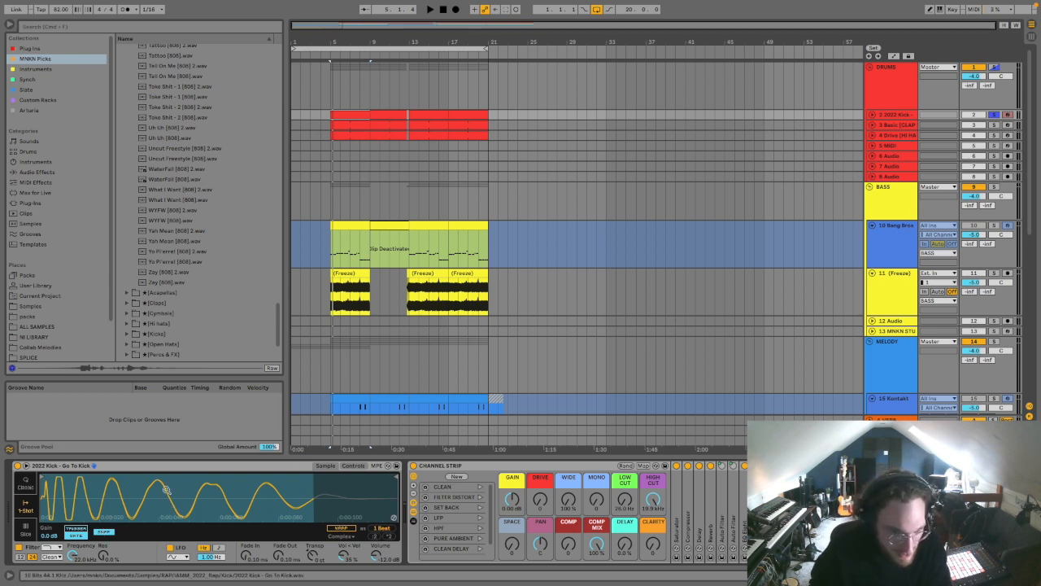
{"action": "key", "text": "space"}
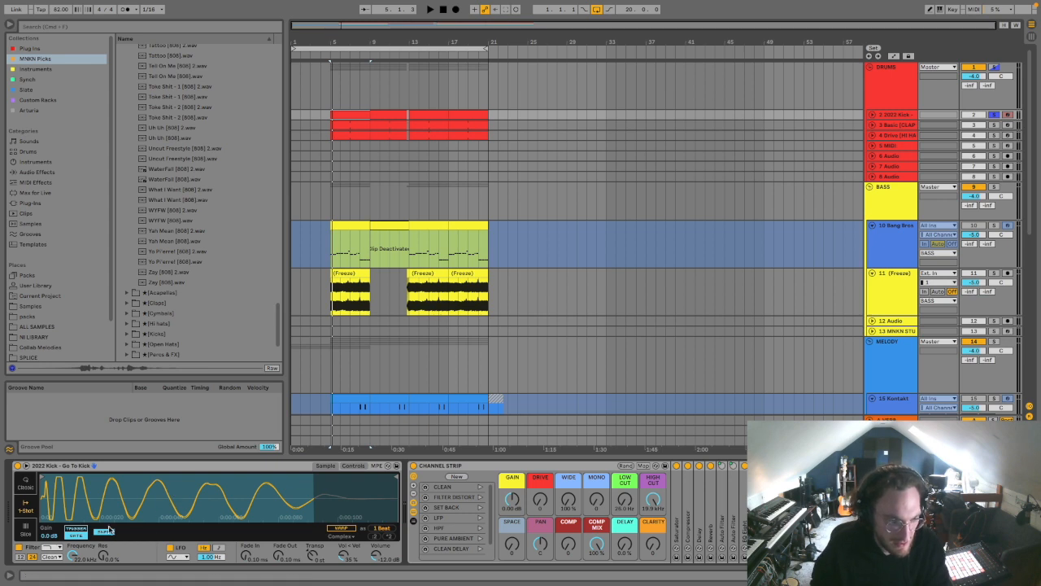
{"action": "key", "text": "space"}
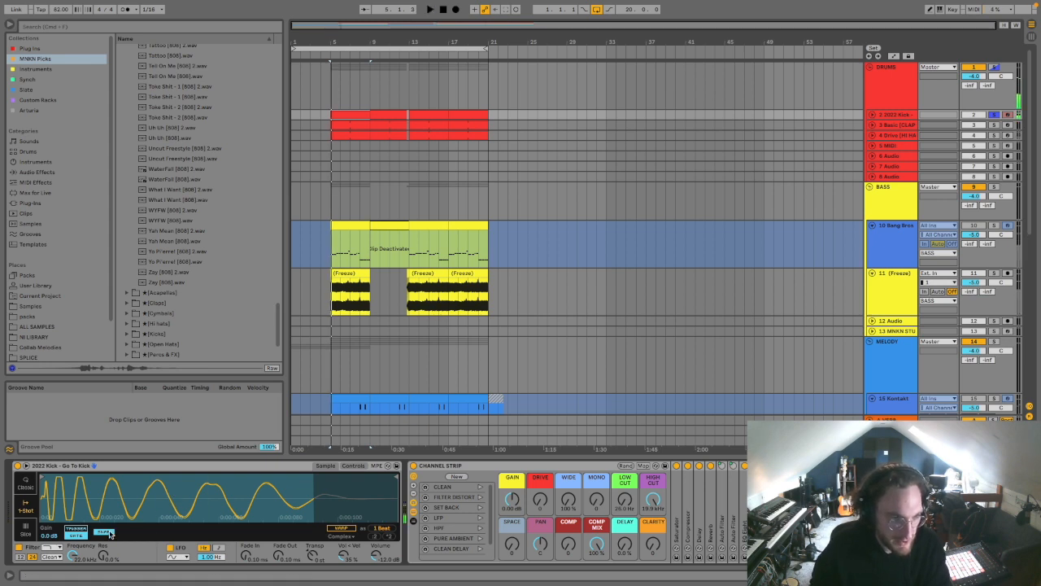
{"action": "left_click", "coordinate": [110, 534]}
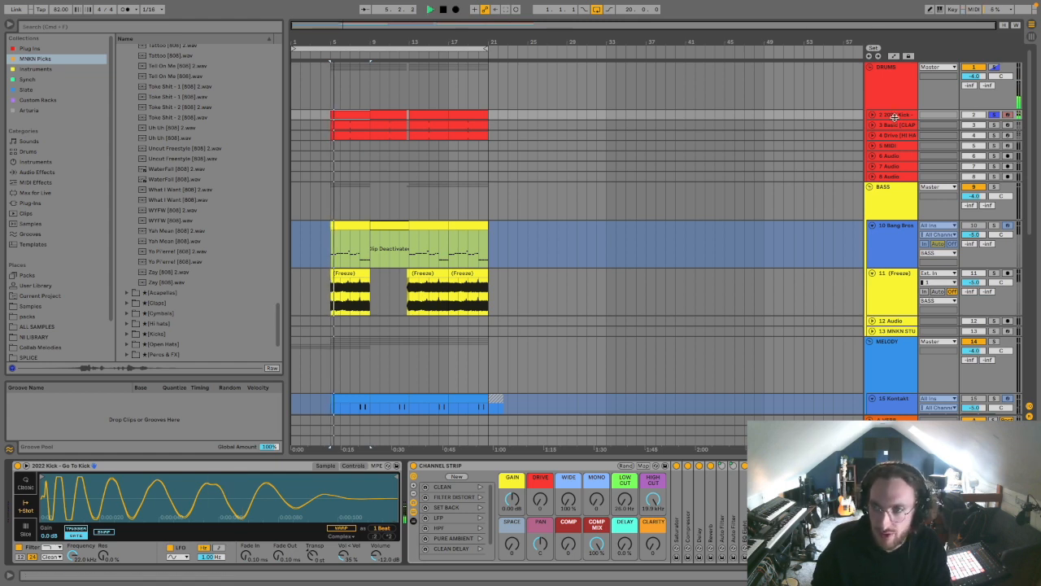
{"action": "left_click", "coordinate": [874, 115]}
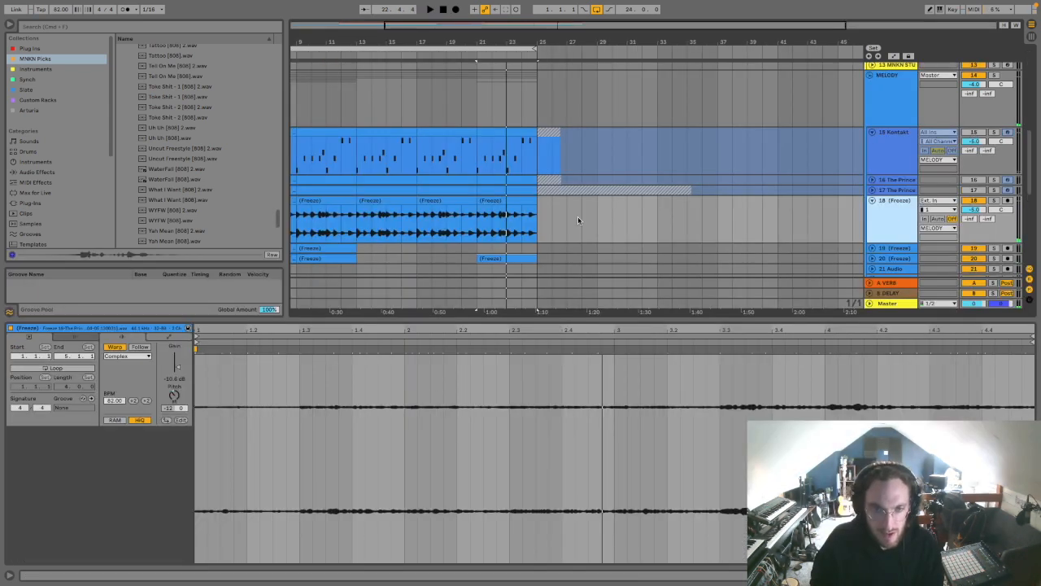
Step: Add an audio track below track 18, copy the frozen melody clip at bars 21 to 25 onto it, and unfold it
{"action": "key", "text": "super+t"}
{"action": "left_click_drag", "start_coordinate": [491, 41], "coordinate": [488, 122]}
{"action": "left_click_drag", "start_coordinate": [509, 201], "coordinate": [508, 248]}
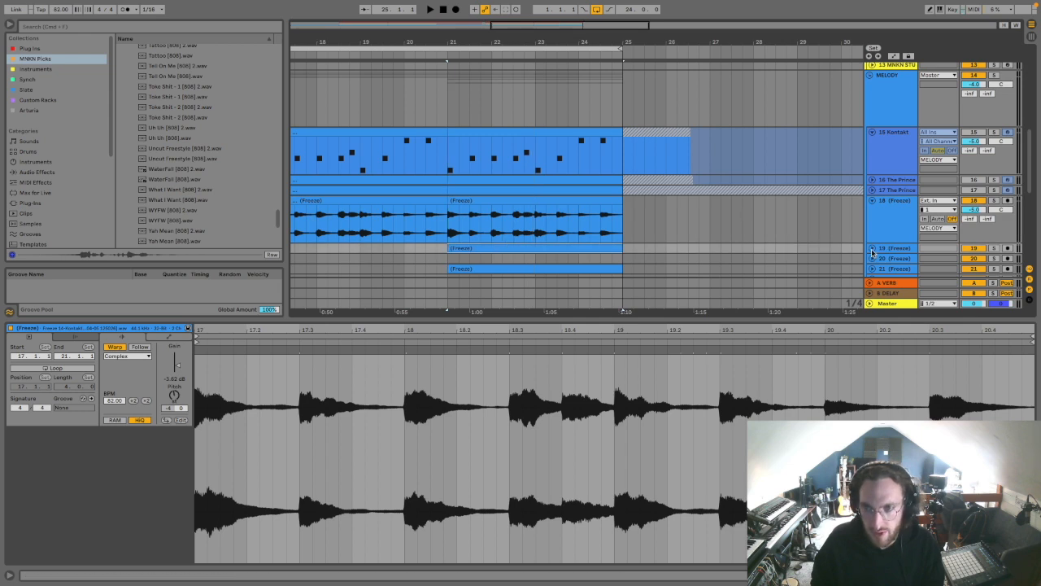
{"action": "left_click", "coordinate": [872, 248]}
{"action": "scroll", "coordinate": [471, 236], "scroll_direction": "down", "scroll_amount": 1}
Step: Widen the grid to 1/2 and split the copied melody clip on track 19 at each note between bars 21 and 25
{"action": "left_click", "coordinate": [471, 242]}
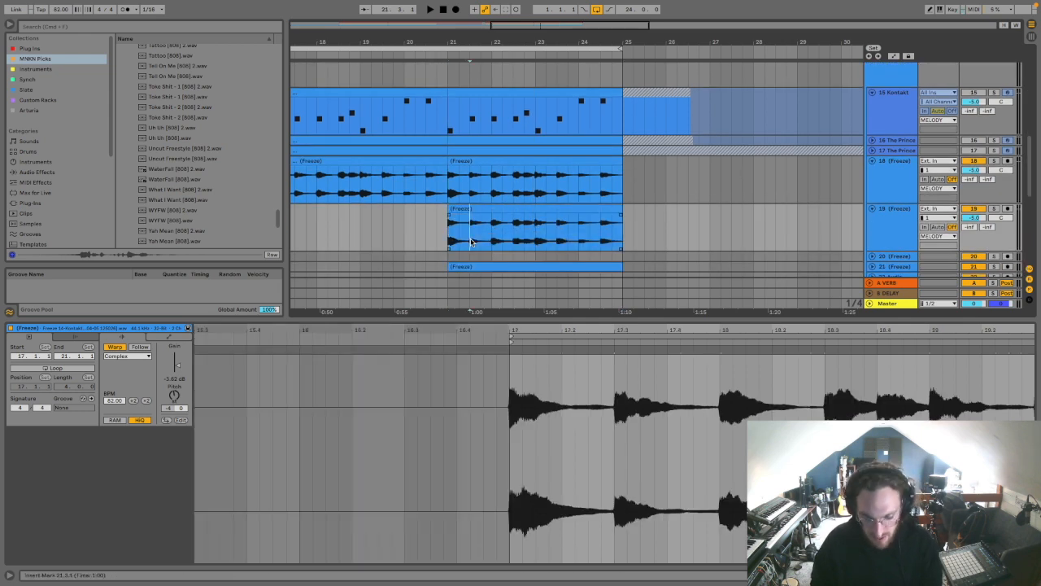
{"action": "key", "text": "super+2"}
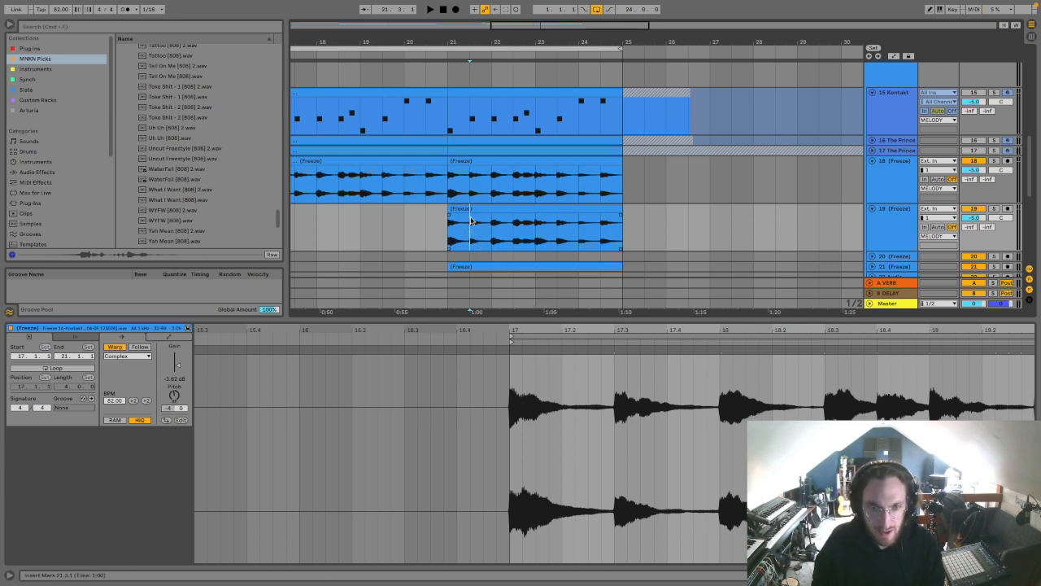
{"action": "key", "text": "super+e"}
{"action": "left_click", "coordinate": [492, 238]}
{"action": "key", "text": "super+e"}
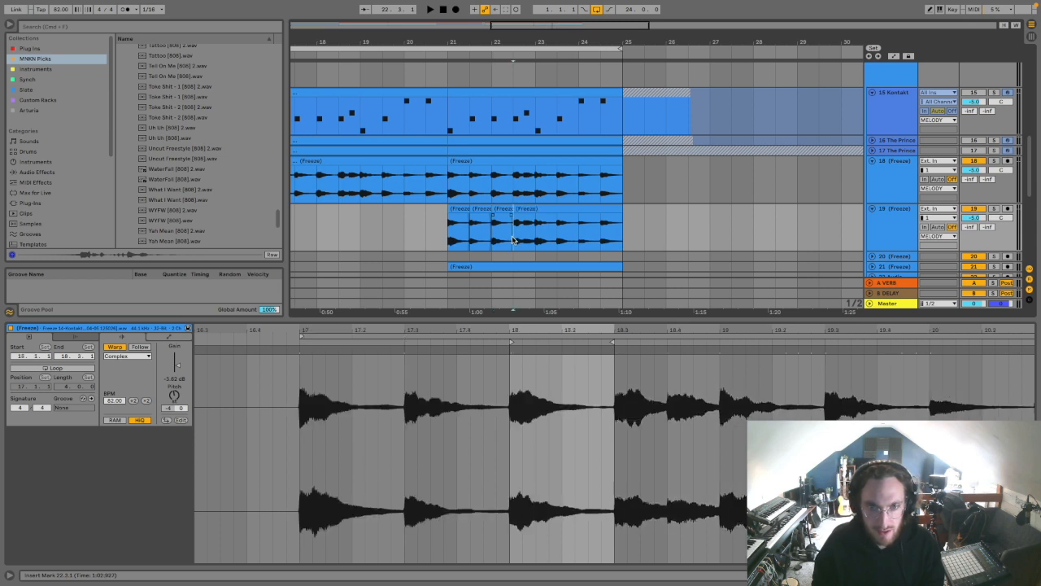
{"action": "left_click", "coordinate": [525, 236]}
{"action": "key", "text": "super+e"}
{"action": "left_click", "coordinate": [559, 234]}
{"action": "key", "text": "super+e"}
{"action": "left_click", "coordinate": [600, 235]}
{"action": "key", "text": "super+e"}
Step: Reverse all the melody slices on track 19, lower their gain, transpose them to -16 semitones, and audition the result
{"action": "left_click", "coordinate": [463, 210], "text": "shift"}
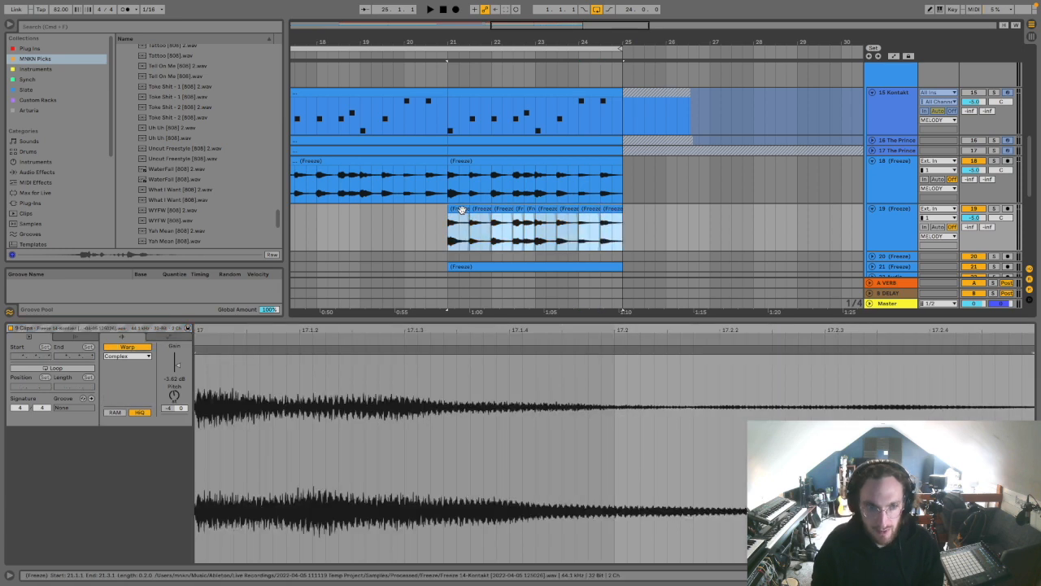
{"action": "key", "text": "r"}
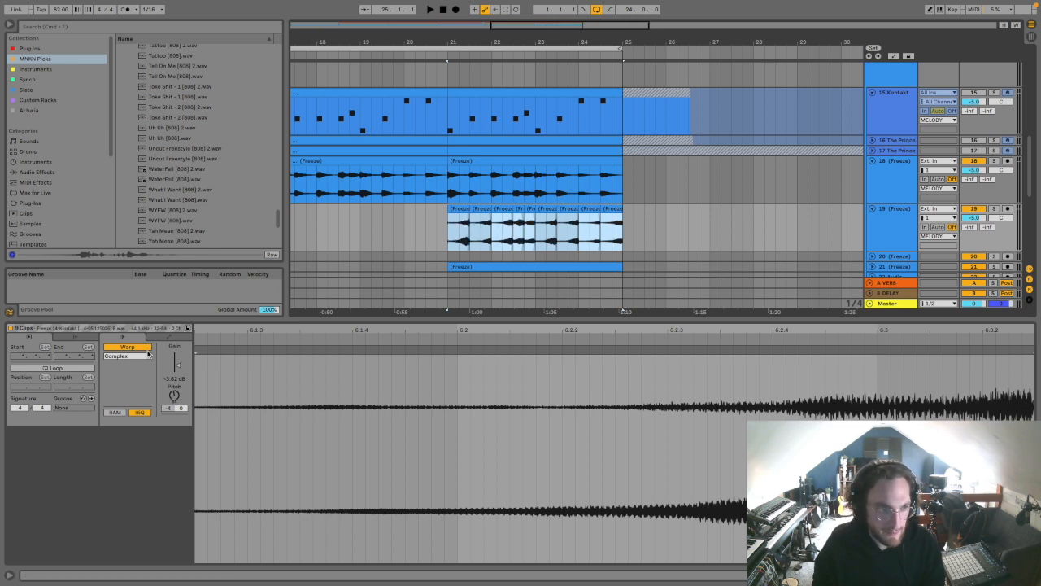
{"action": "left_click_drag", "start_coordinate": [175, 370], "coordinate": [180, 385]}
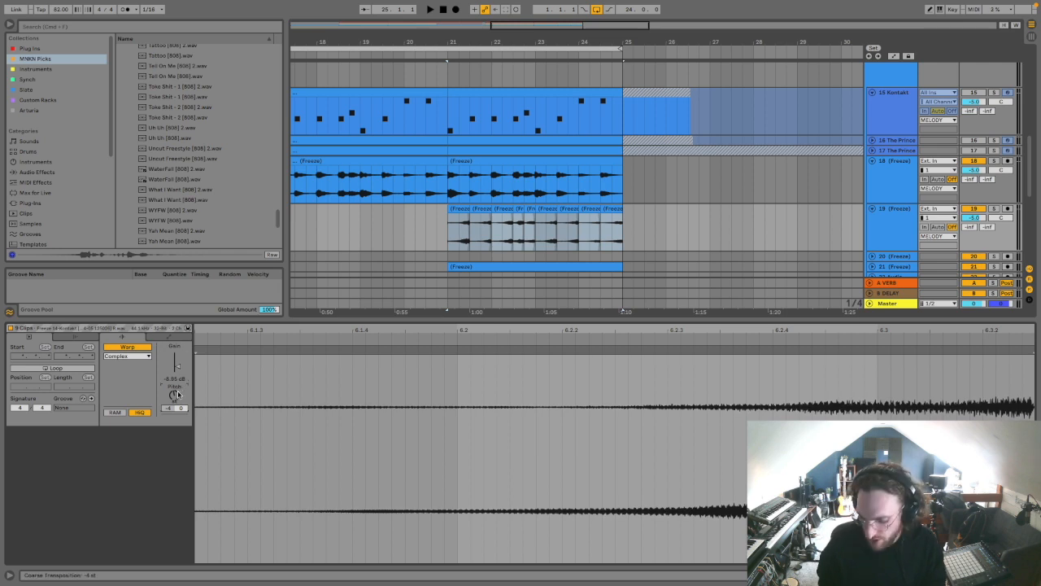
{"action": "key", "text": "space"}
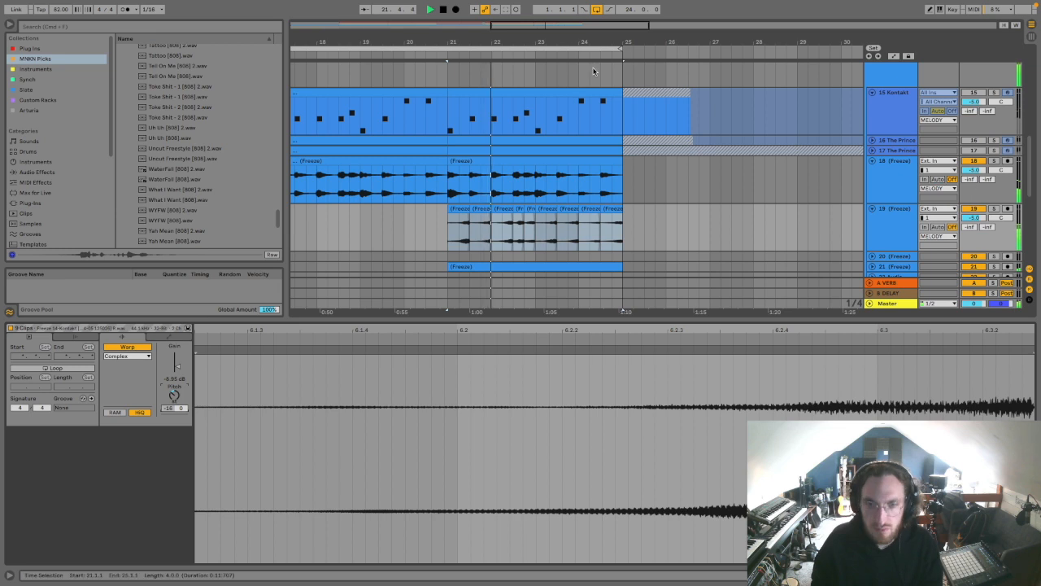
{"action": "left_click_drag", "start_coordinate": [514, 41], "coordinate": [515, 10]}
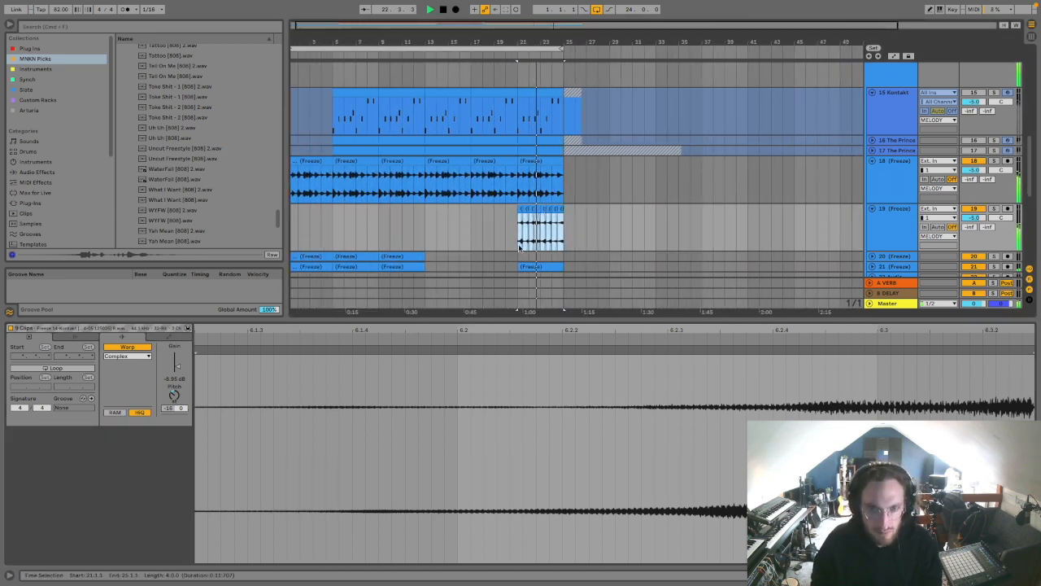
{"action": "key", "text": "space"}
Step: Copy the four bars of reversed slices on track 19 to bars 13 and 17
{"action": "left_click_drag", "start_coordinate": [518, 237], "coordinate": [564, 236]}
{"action": "left_click", "coordinate": [429, 231]}
{"action": "key", "text": "ctrl+v"}
{"action": "key", "text": "ctrl+v"}
{"action": "scroll", "coordinate": [471, 167], "scroll_direction": "down", "scroll_amount": 5}
{"action": "scroll", "coordinate": [471, 168], "scroll_direction": "up", "scroll_amount": 1}
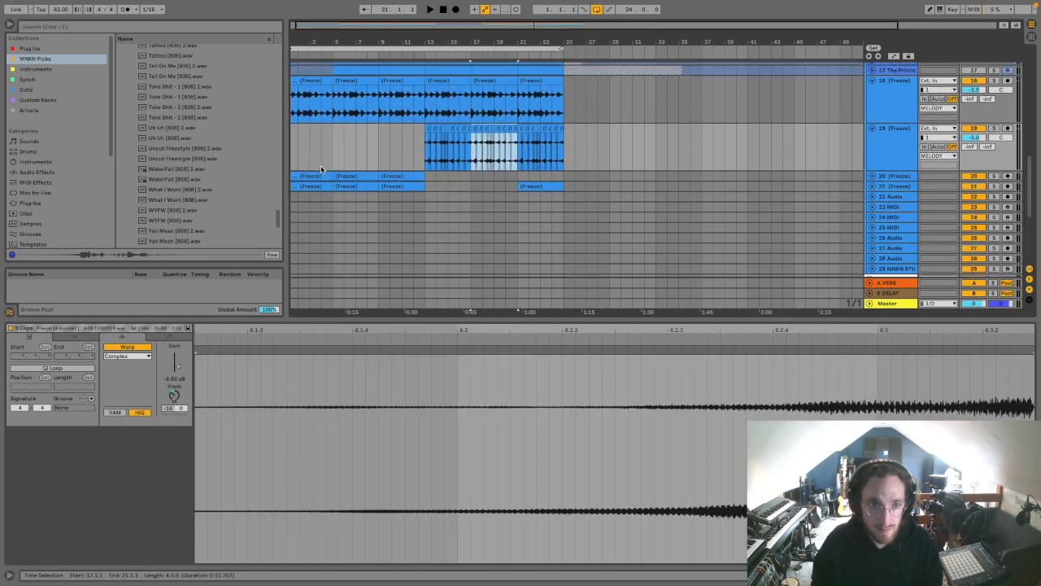
Step: Play the arrangement from bar 11 to check the layered section, and hide the clip detail view
{"action": "left_click", "coordinate": [333, 155]}
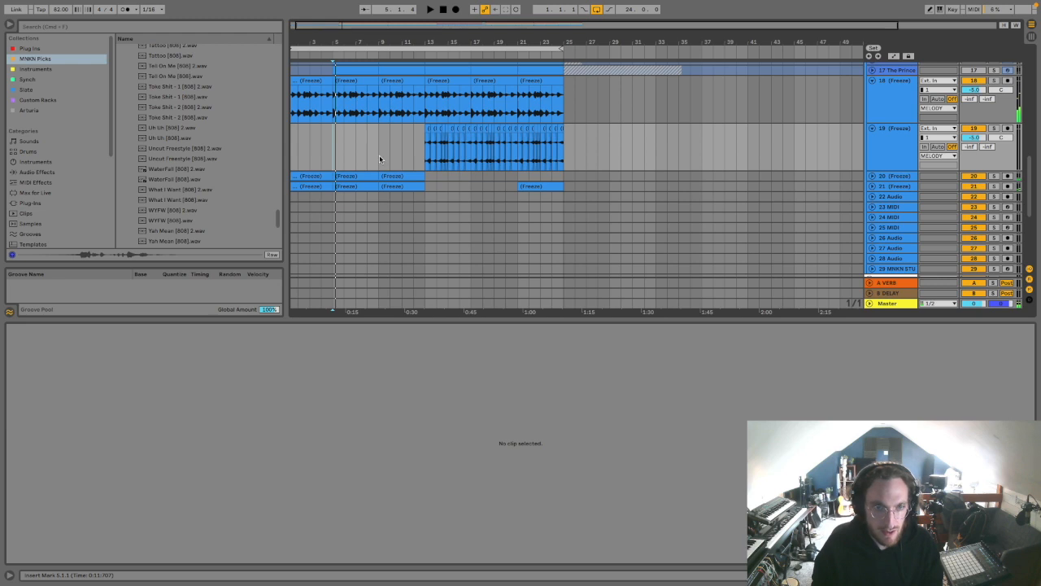
{"action": "left_click", "coordinate": [379, 155]}
{"action": "scroll", "coordinate": [381, 153], "scroll_direction": "up", "scroll_amount": 5}
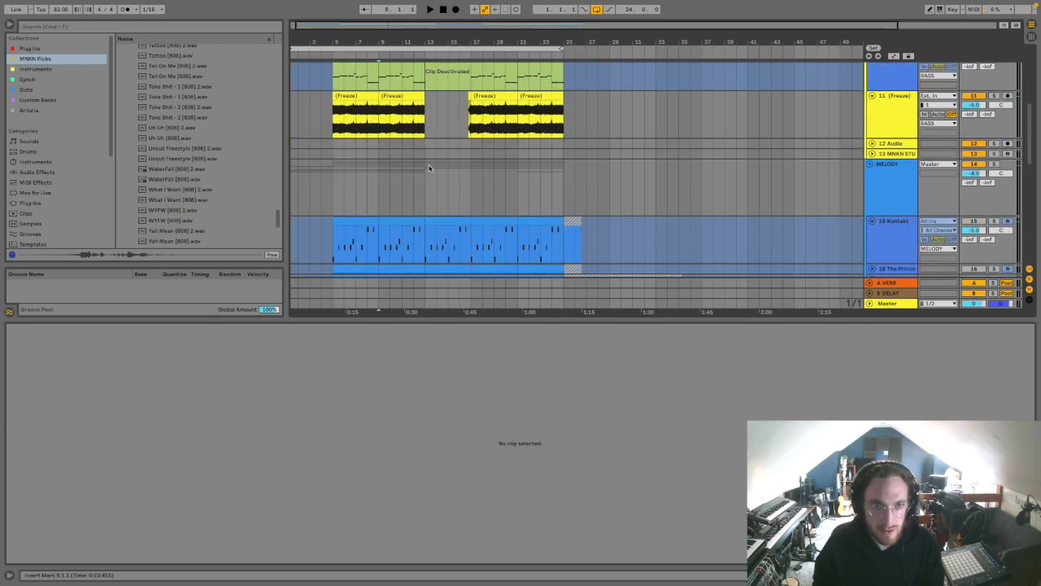
{"action": "scroll", "coordinate": [429, 168], "scroll_direction": "up", "scroll_amount": 5}
{"action": "left_click", "coordinate": [422, 172]}
{"action": "left_click", "coordinate": [402, 182]}
{"action": "key", "text": "space"}
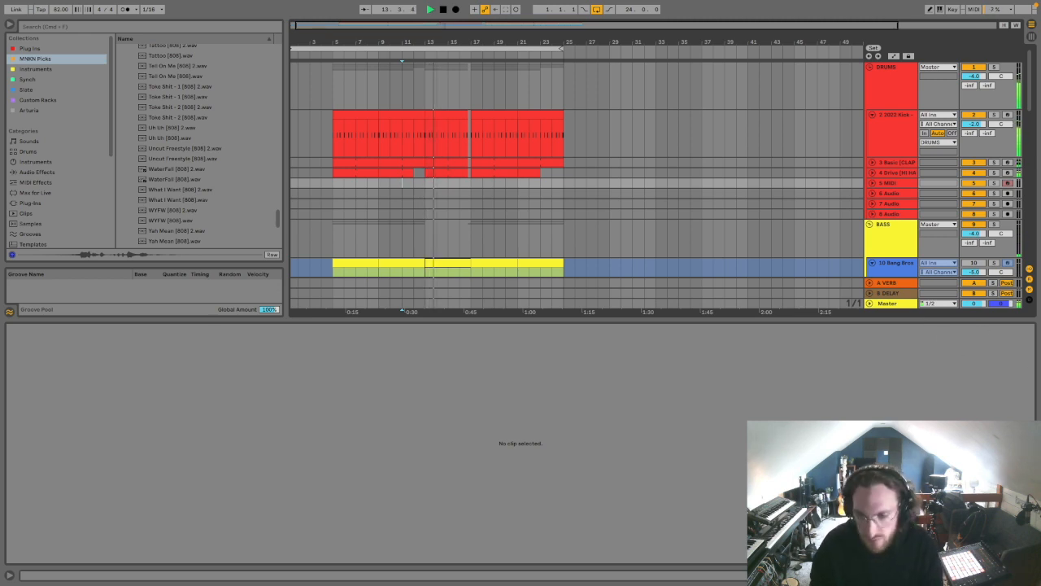
{"action": "left_click", "coordinate": [1031, 575]}
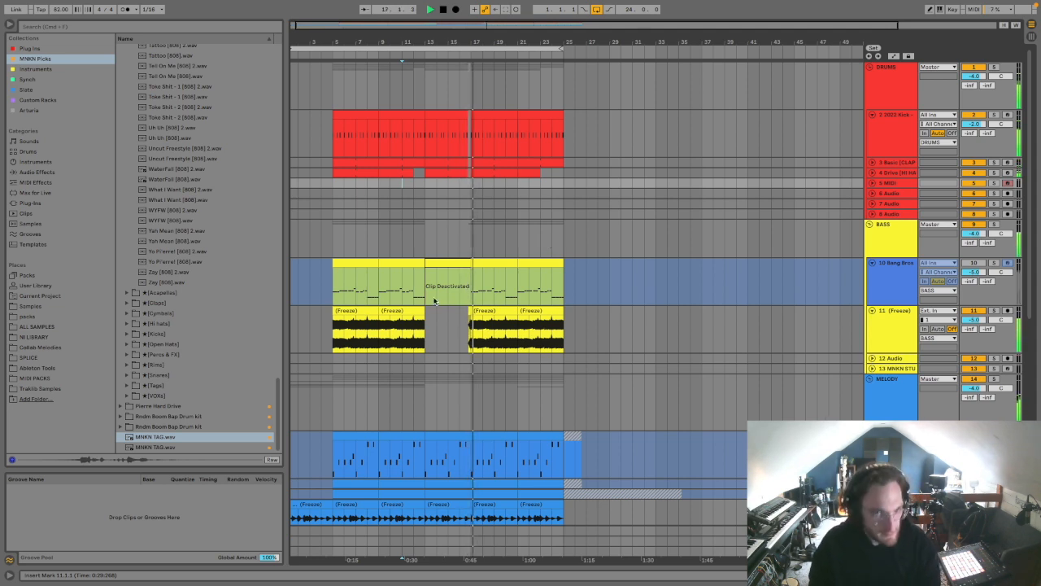
Step: Delete the last beat before bar 17, from 16.4 to 17, across the melody tracks, and audition the gap
{"action": "scroll", "coordinate": [500, 130], "scroll_direction": "down", "scroll_amount": 5}
{"action": "left_click", "coordinate": [468, 48]}
{"action": "left_click_drag", "start_coordinate": [466, 40], "coordinate": [466, 122]}
{"action": "left_click", "coordinate": [451, 175]}
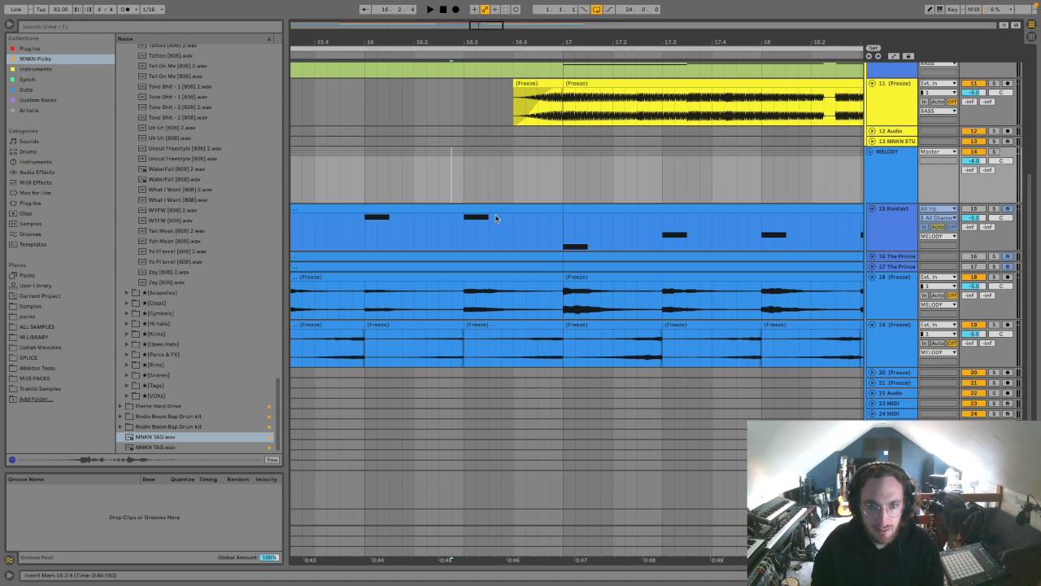
{"action": "left_click_drag", "start_coordinate": [512, 191], "coordinate": [560, 348]}
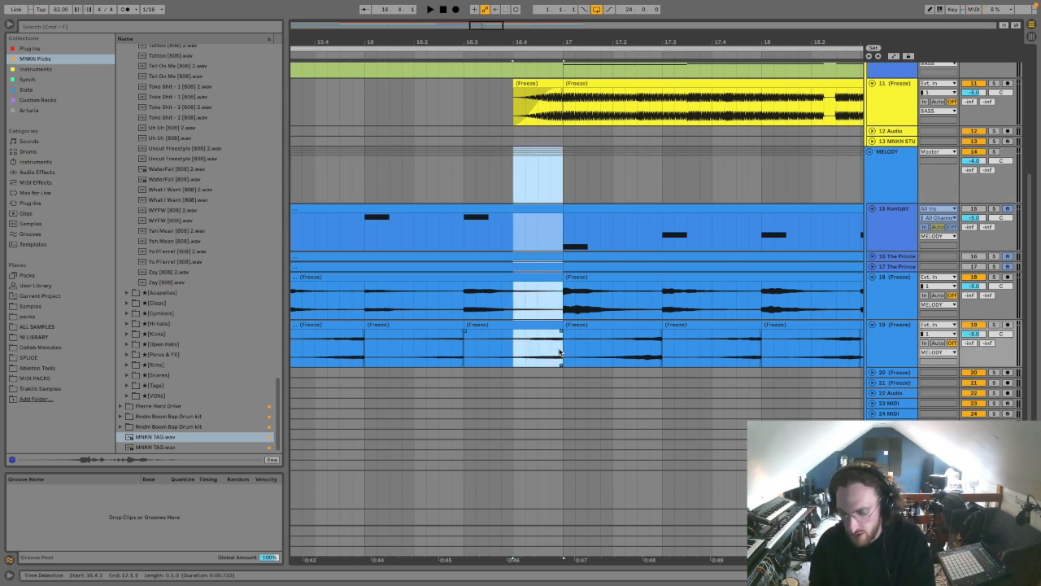
{"action": "key", "text": "Delete"}
{"action": "left_click", "coordinate": [432, 180]}
{"action": "key", "text": "space"}
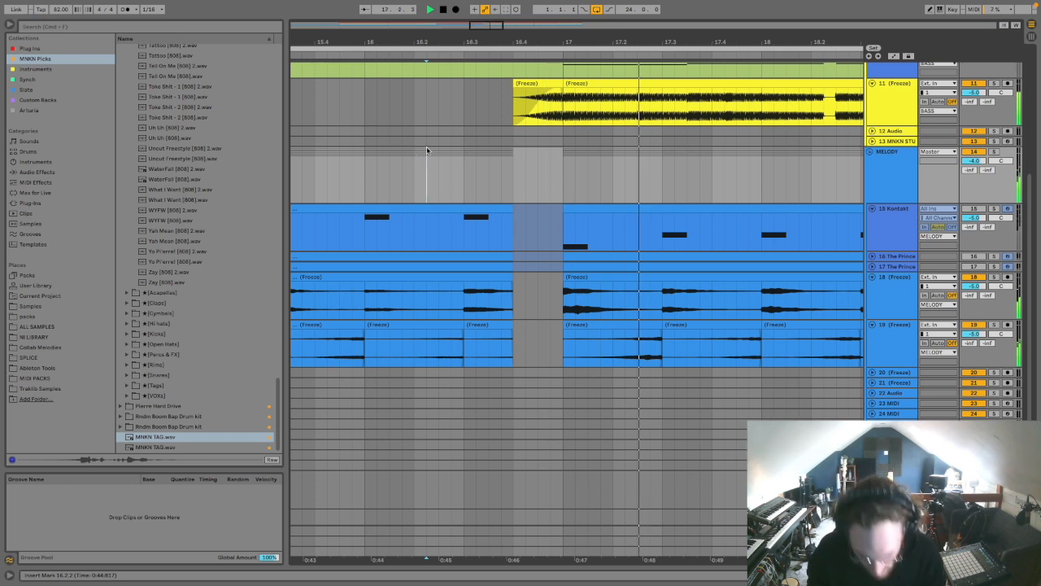
{"action": "key", "text": "minus"}
{"action": "key", "text": "minus"}
{"action": "key", "text": "minus"}
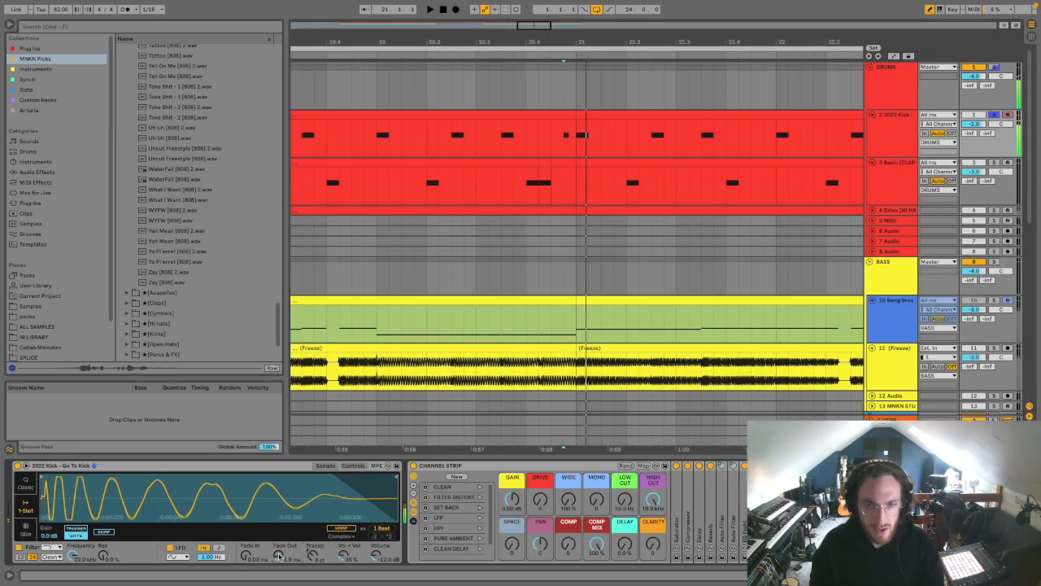
Step: Lengthen the Fade Out of the soloed kick sampler to 37.6 ms while auditioning the kick hits around bar 21
{"action": "left_click_drag", "start_coordinate": [582, 40], "coordinate": [548, 74]}
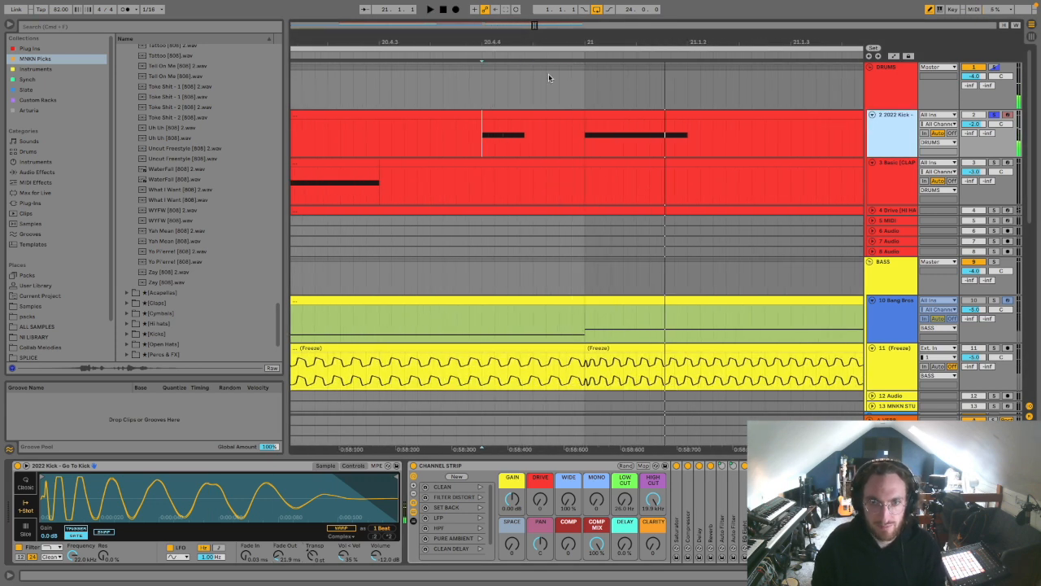
{"action": "key", "text": "space"}
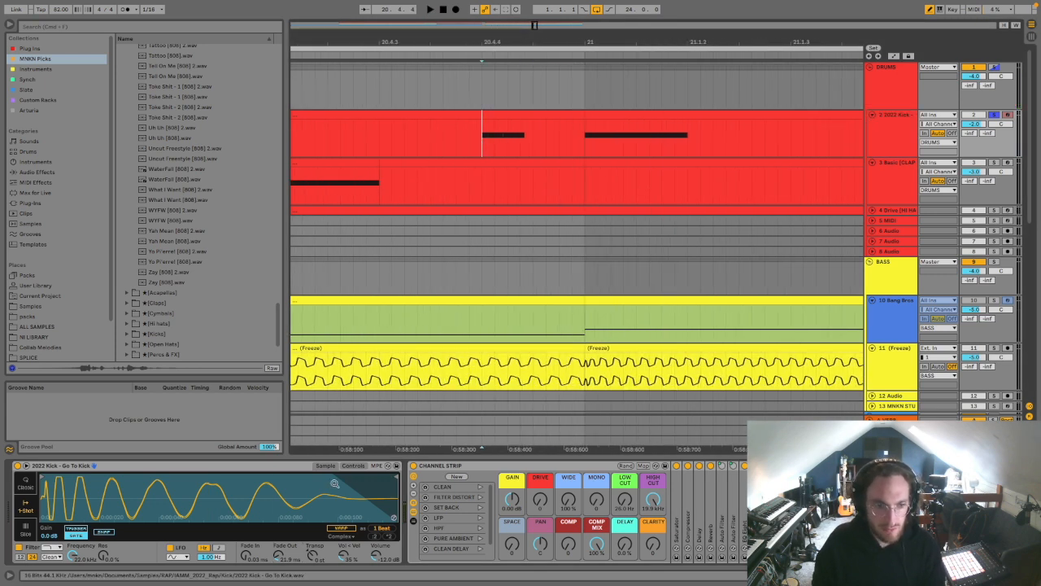
{"action": "key", "text": "space"}
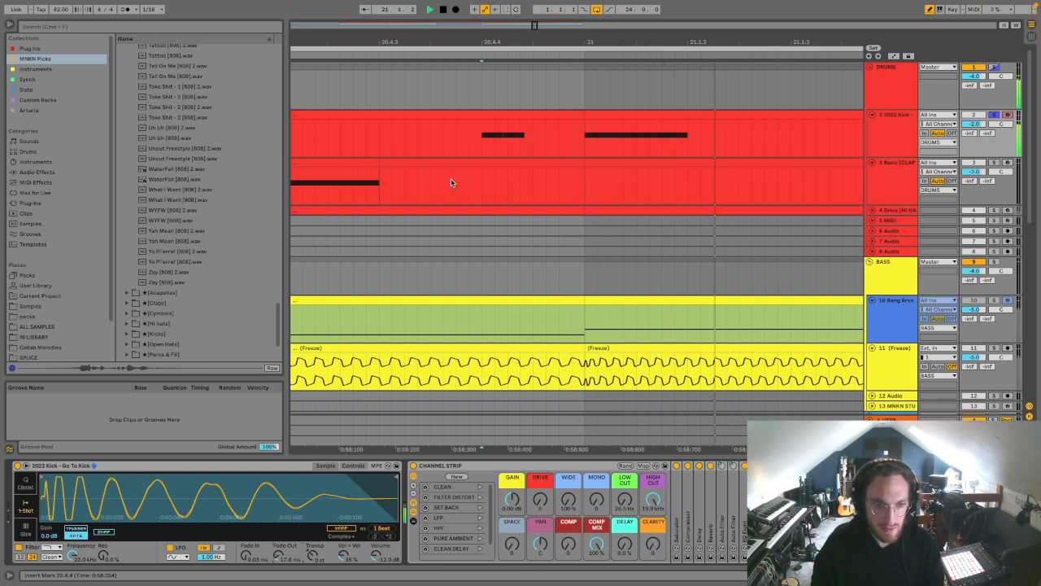
Step: Take the kick track out of solo so that all tracks sound together again
{"action": "left_click", "coordinate": [994, 116]}
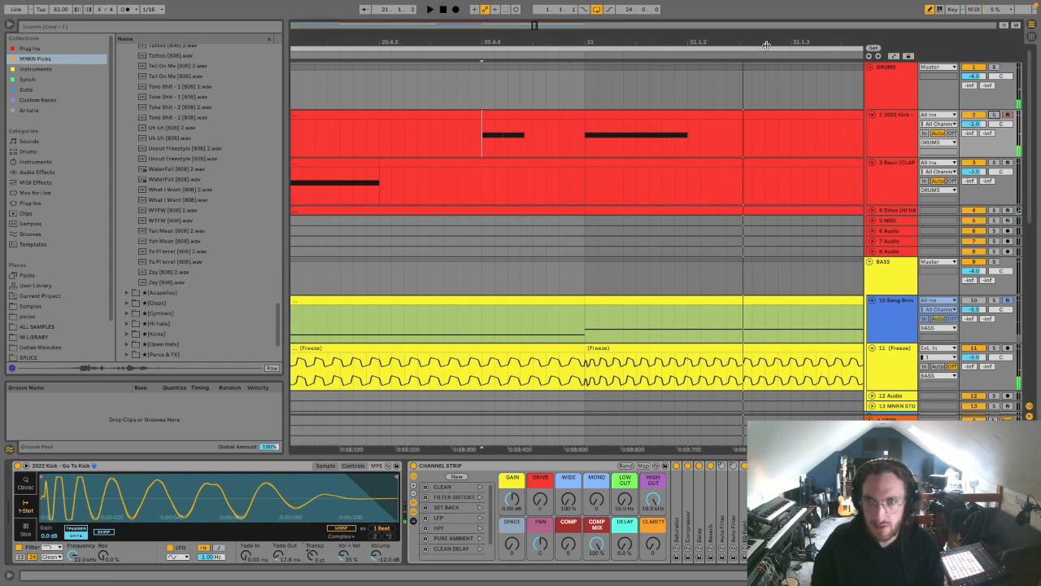
{"action": "key", "text": "minus"}
{"action": "key", "text": "minus"}
{"action": "key", "text": "minus"}
{"action": "key", "text": "minus"}
Step: Search the sample library for "chant" and audition the chant samples in the DRILL kit folders
{"action": "left_click", "coordinate": [97, 27]}
{"action": "type", "text": "chant"}
{"action": "left_click", "coordinate": [118, 60]}
{"action": "key", "text": "Down"}
{"action": "key", "text": "Down"}
{"action": "key", "text": "Right"}
{"action": "key", "text": "Down"}
{"action": "key", "text": "Right"}
{"action": "key", "text": "Down"}
{"action": "key", "text": "Right"}
{"action": "key", "text": "Down"}
{"action": "key", "text": "Left"}
{"action": "key", "text": "Left"}
{"action": "key", "text": "Left"}
{"action": "key", "text": "Down"}
{"action": "key", "text": "Right"}
{"action": "key", "text": "Down"}
{"action": "key", "text": "Right"}
{"action": "key", "text": "Down"}
{"action": "key", "text": "Down"}
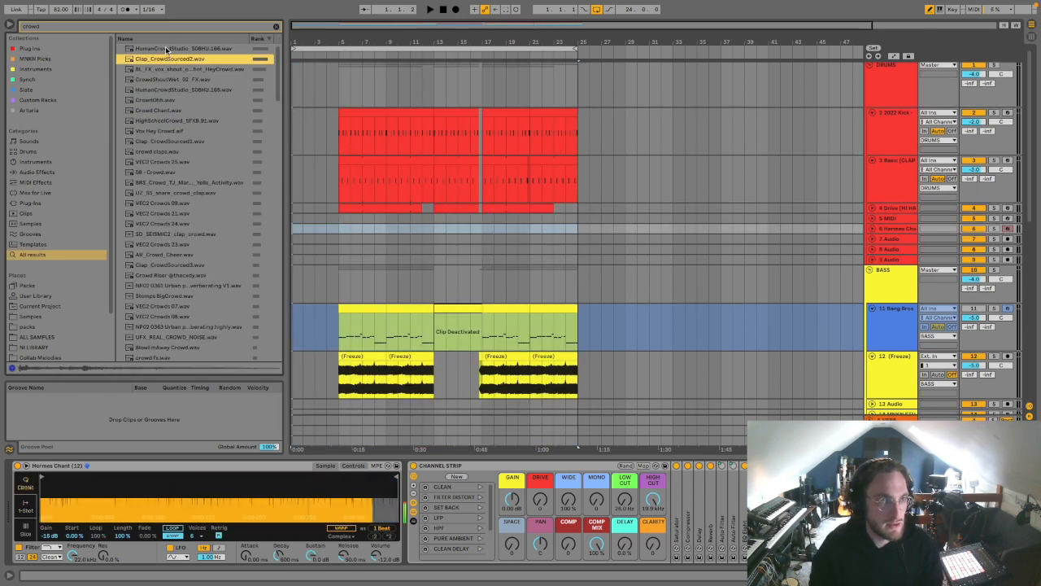
{"action": "left_click", "coordinate": [168, 49]}
{"action": "key", "text": "Down"}
{"action": "key", "text": "Down"}
{"action": "key", "text": "Down"}
{"action": "key", "text": "Down"}
{"action": "key", "text": "Down"}
{"action": "key", "text": "Down"}
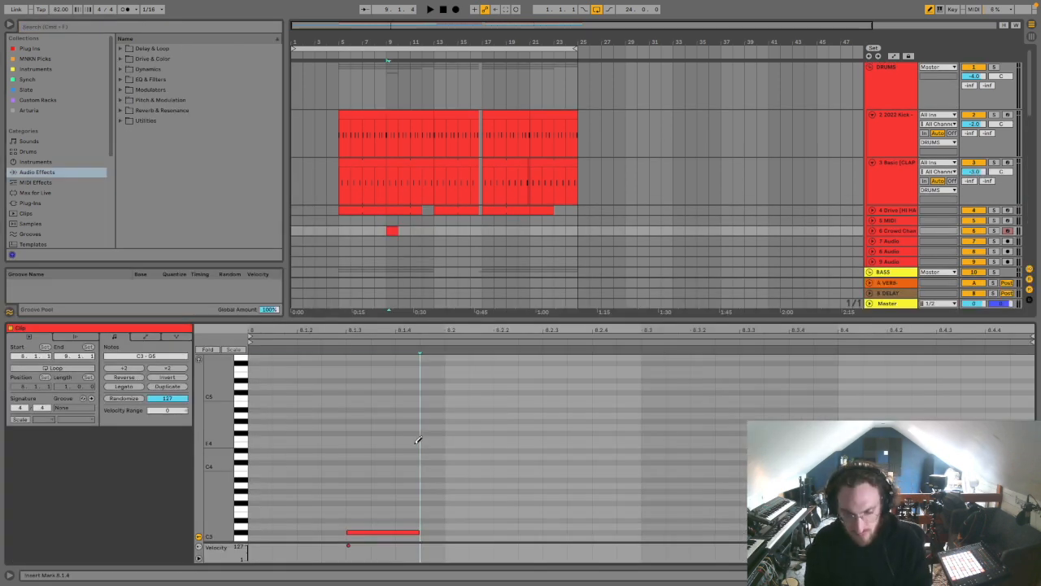
Step: Repeat the one-bar crowd chant clip along track 6 at bars 5, 7, 9, 11, 17 and 19
{"action": "left_click", "coordinate": [418, 436]}
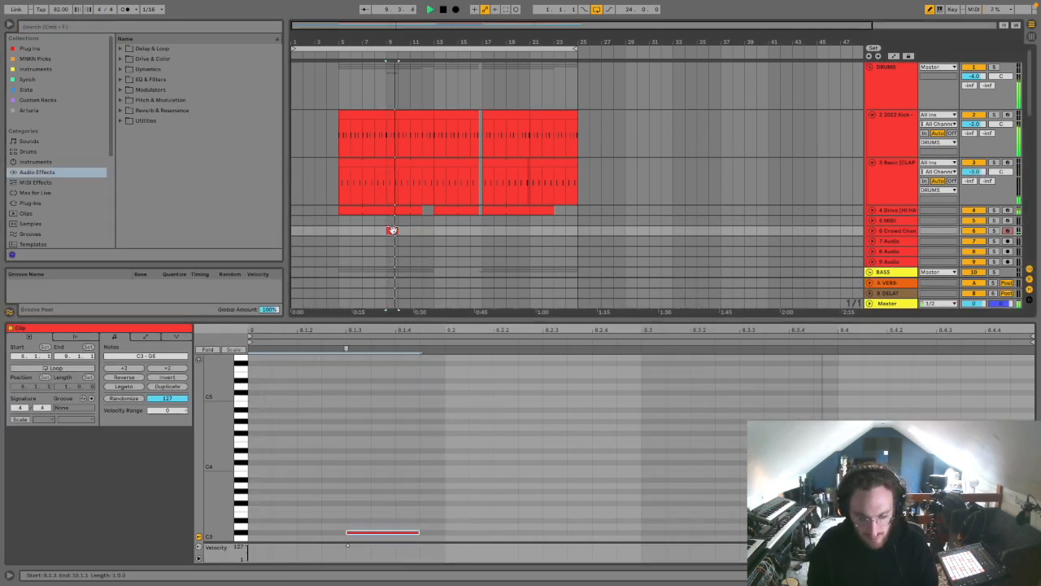
{"action": "left_click_drag", "start_coordinate": [399, 231], "coordinate": [416, 232]}
{"action": "left_click_drag", "start_coordinate": [392, 232], "coordinate": [513, 235]}
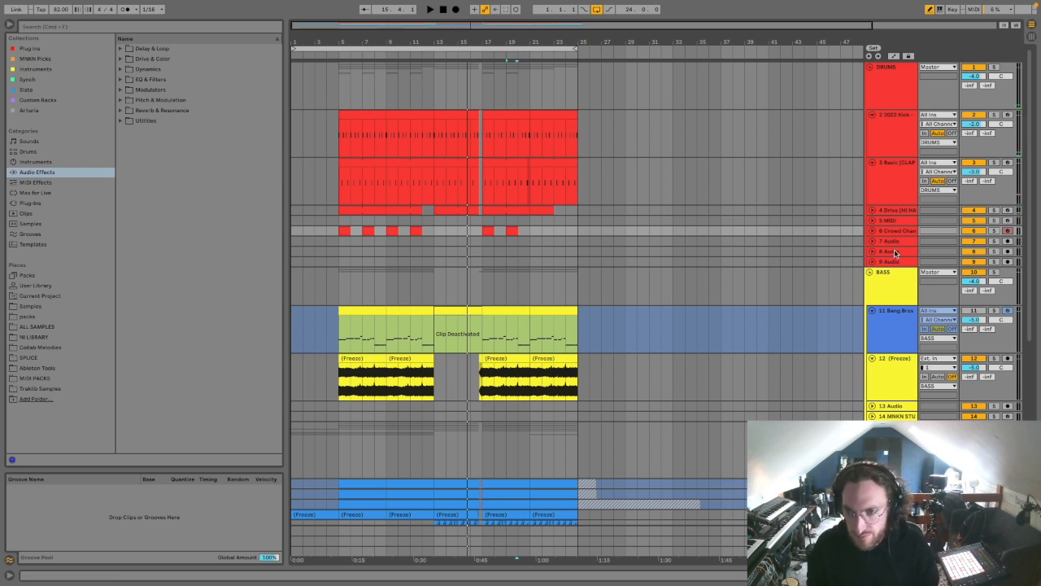
Step: Search all library results for "crowd" and place the first HumanCrowdStudio sample on audio track 9 at bar 13
{"action": "left_click", "coordinate": [889, 256]}
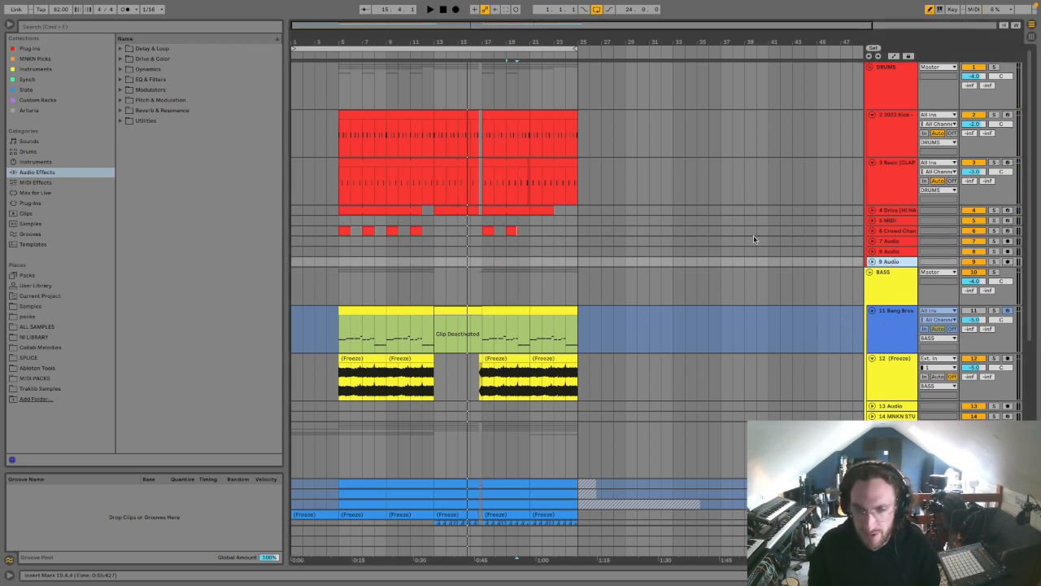
{"action": "left_click", "coordinate": [46, 27]}
{"action": "type", "text": "crowd"}
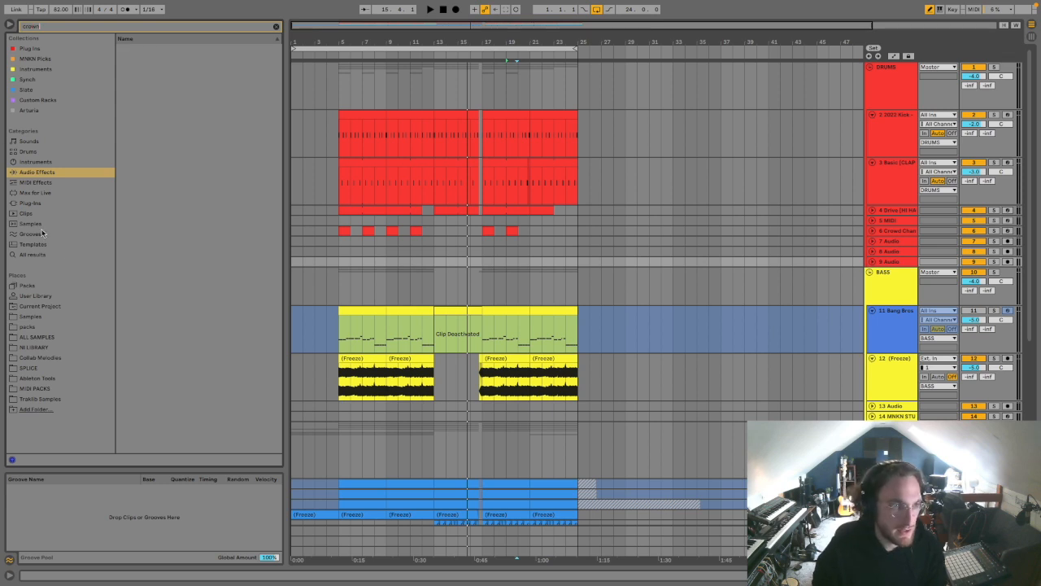
{"action": "left_click", "coordinate": [55, 257]}
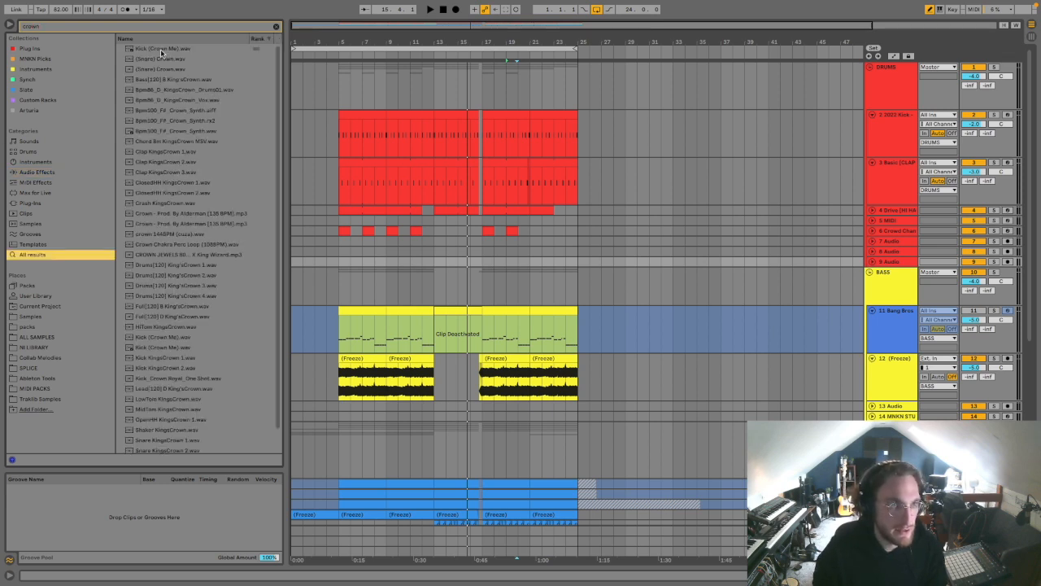
{"action": "type", "text": "wn"}
{"action": "key", "text": "BackSpace"}
{"action": "type", "text": "d"}
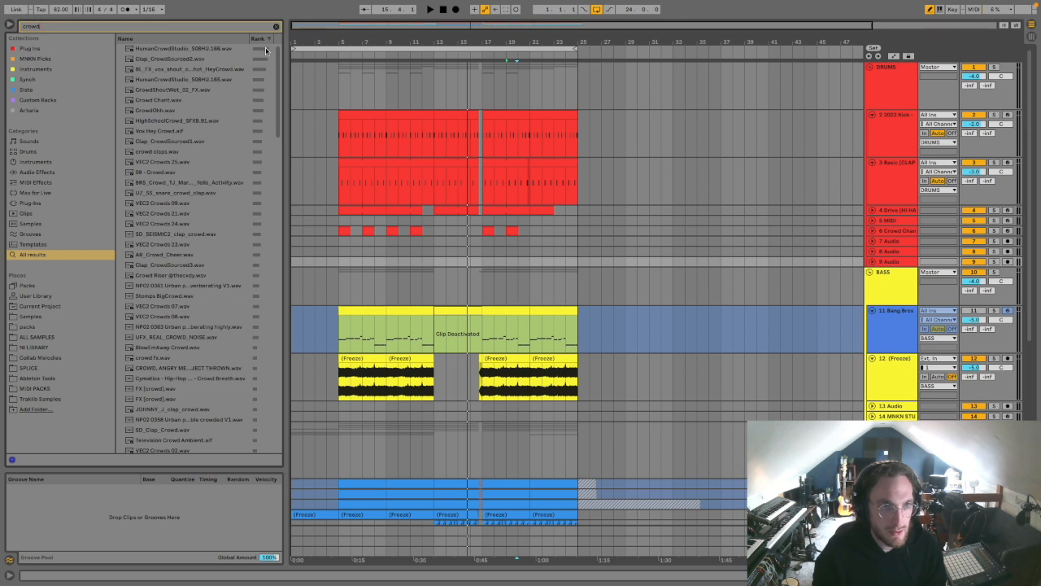
{"action": "left_click", "coordinate": [200, 50]}
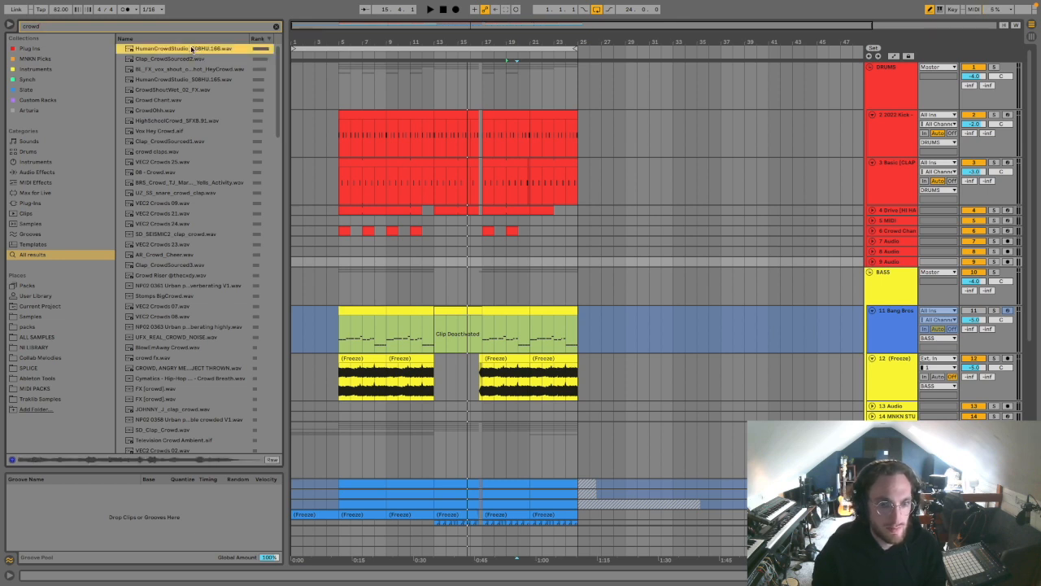
{"action": "left_click_drag", "start_coordinate": [191, 49], "coordinate": [457, 265]}
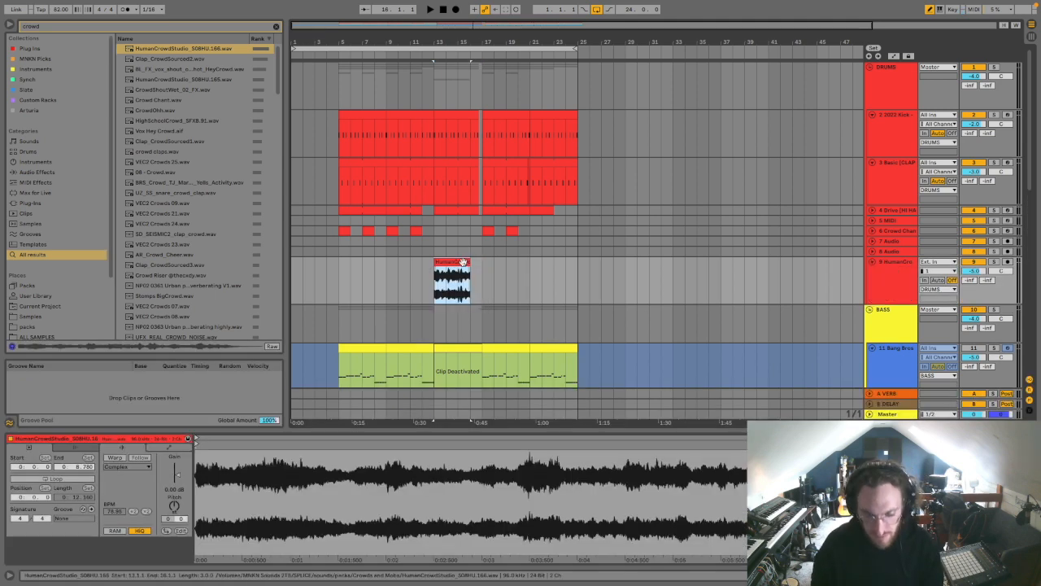
Step: Duplicate the crowd clip directly after itself and shorten the copy so that it ends at 16.4
{"action": "key", "text": "super+d"}
{"action": "left_click", "coordinate": [447, 262], "text": "shift"}
{"action": "left_click_drag", "start_coordinate": [505, 263], "coordinate": [481, 261]}
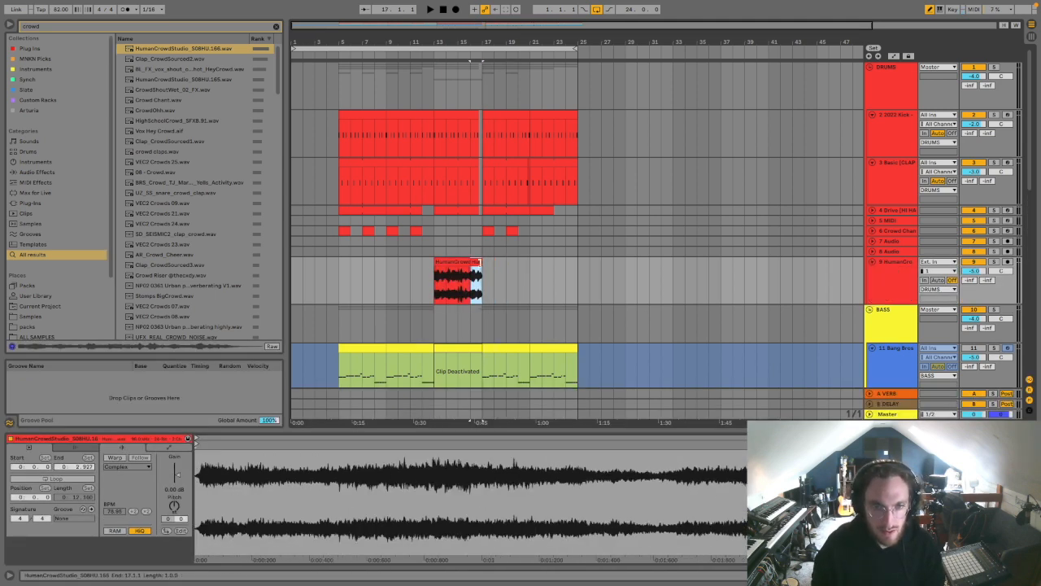
{"action": "left_click_drag", "start_coordinate": [481, 43], "coordinate": [472, 261]}
{"action": "left_click_drag", "start_coordinate": [422, 39], "coordinate": [583, 36]}
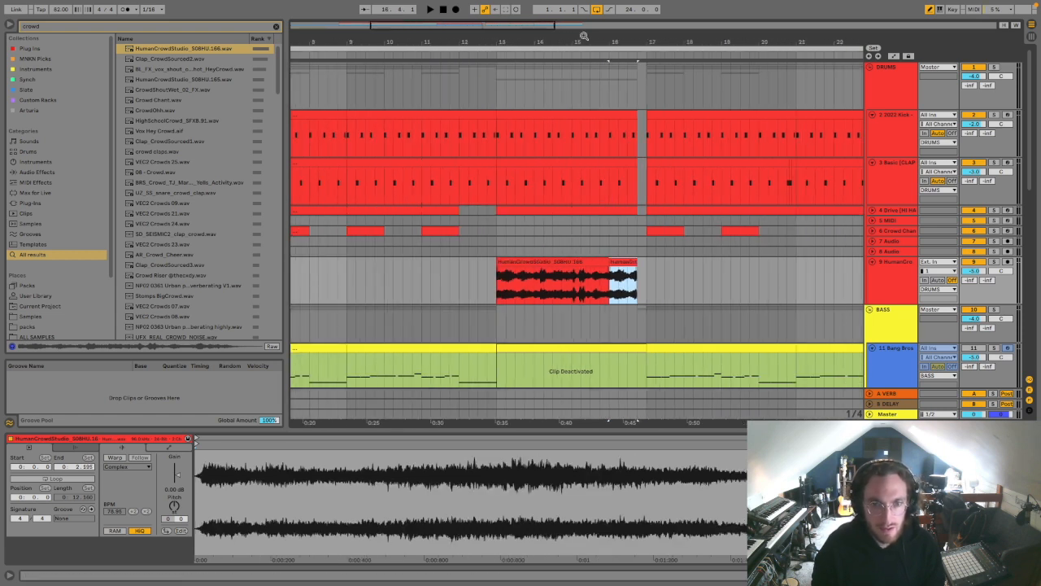
Step: Lower the gain of both crowd clips to -28.6 dB and audition them with the drums from bar 13
{"action": "left_click", "coordinate": [560, 261], "text": "shift"}
{"action": "left_click_drag", "start_coordinate": [177, 472], "coordinate": [177, 481]}
{"action": "key", "text": "space"}
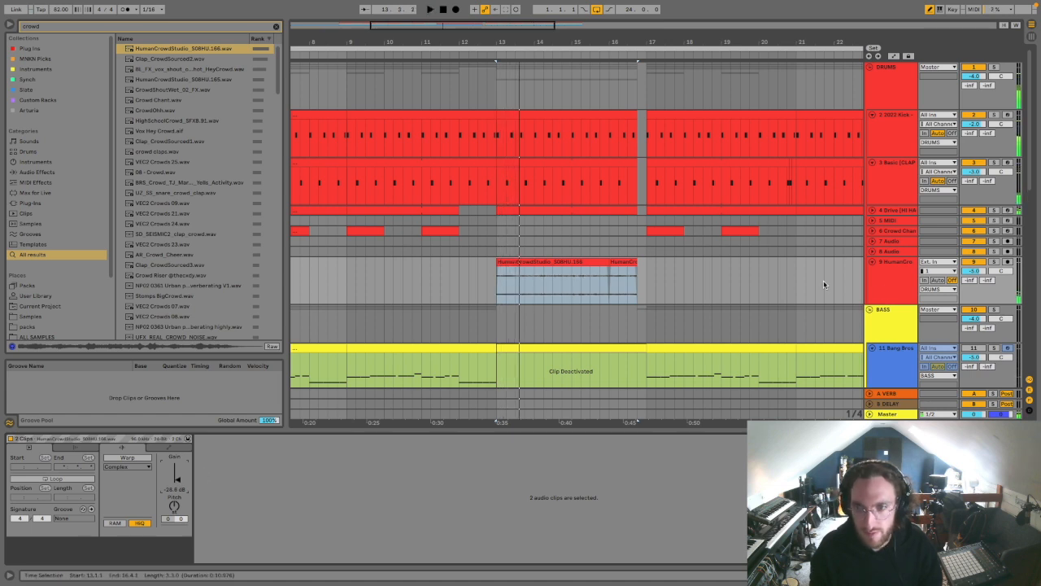
Step: Filter the crowd track in its Channel Strip with Low Cut at 1.31 kHz and High Cut at 1.53 kHz, auditioning the section
{"action": "key", "text": "shift+Tab"}
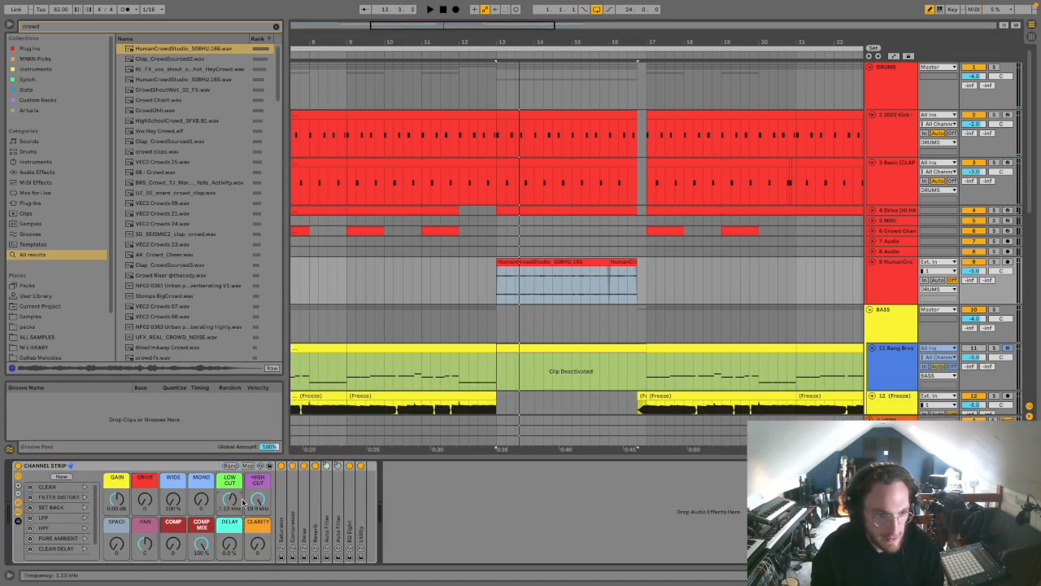
{"action": "key", "text": "space"}
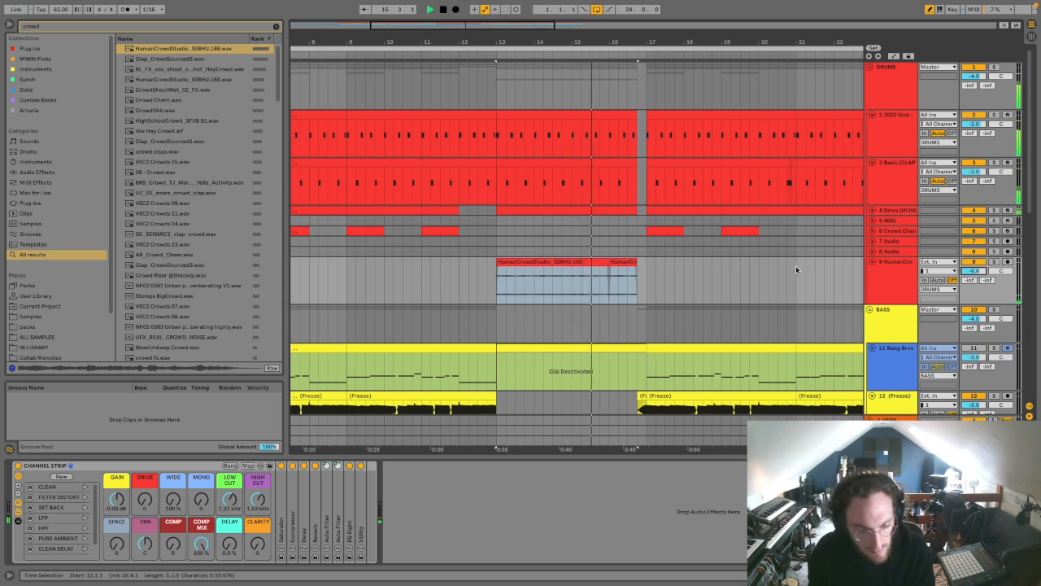
{"action": "mouse_move", "coordinate": [667, 3]}
{"action": "left_click_drag", "start_coordinate": [613, 43], "coordinate": [440, 44]}
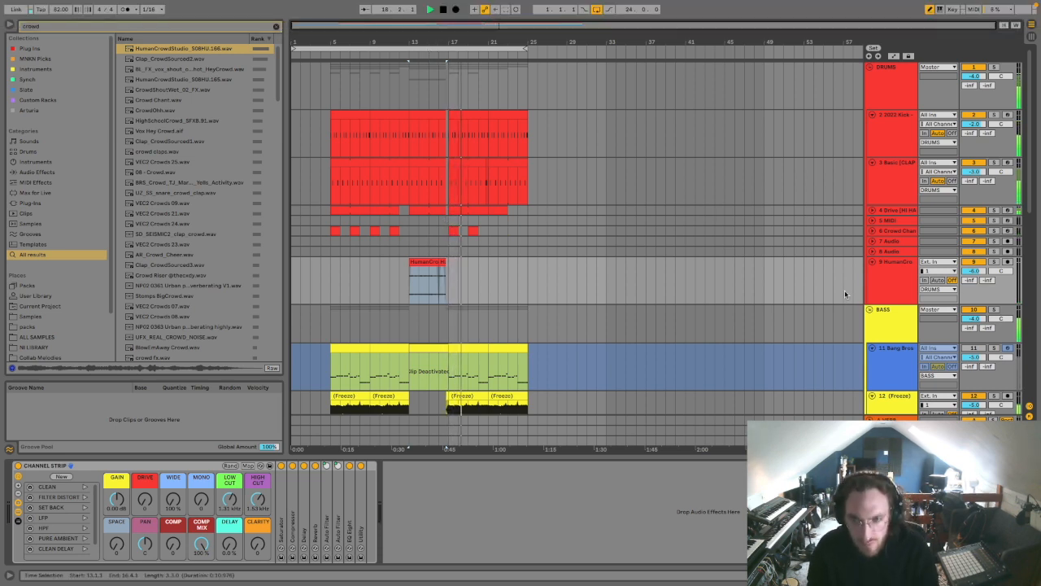
Step: Select and unfold the empty MIDI track 5 in the drums group
{"action": "left_click", "coordinate": [878, 221]}
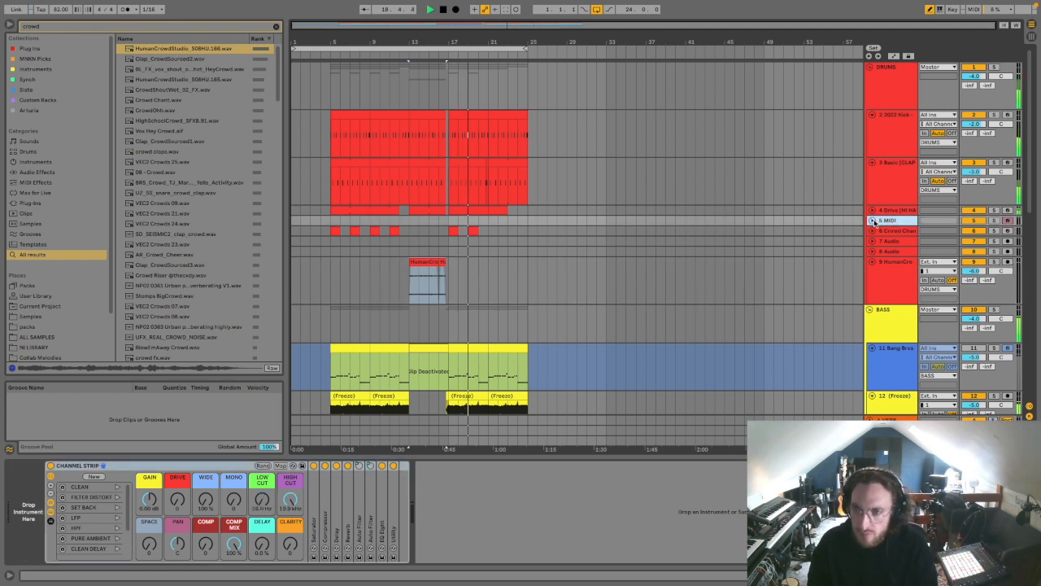
{"action": "left_click", "coordinate": [872, 221]}
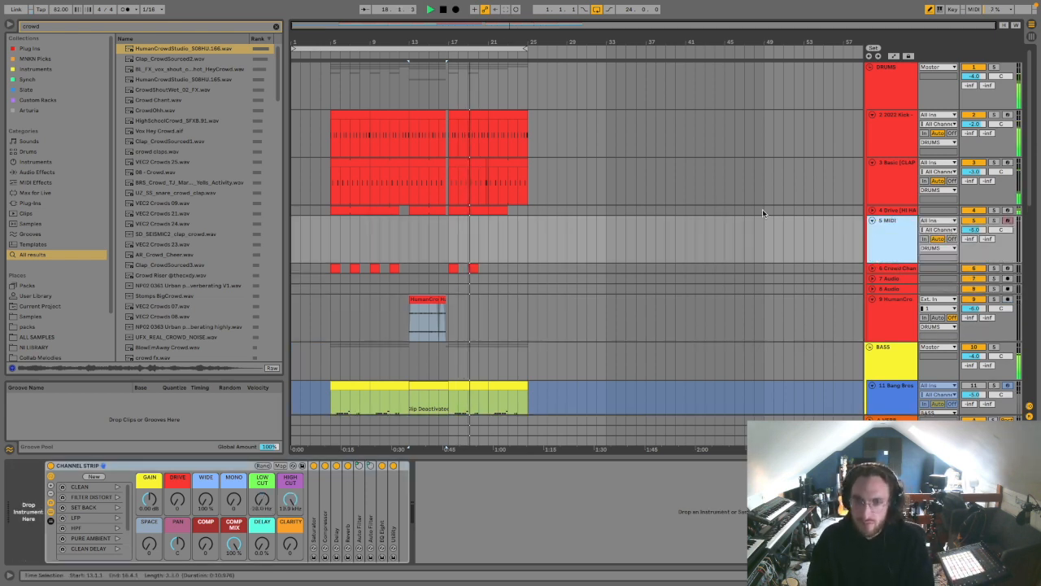
{"action": "left_click", "coordinate": [481, 48]}
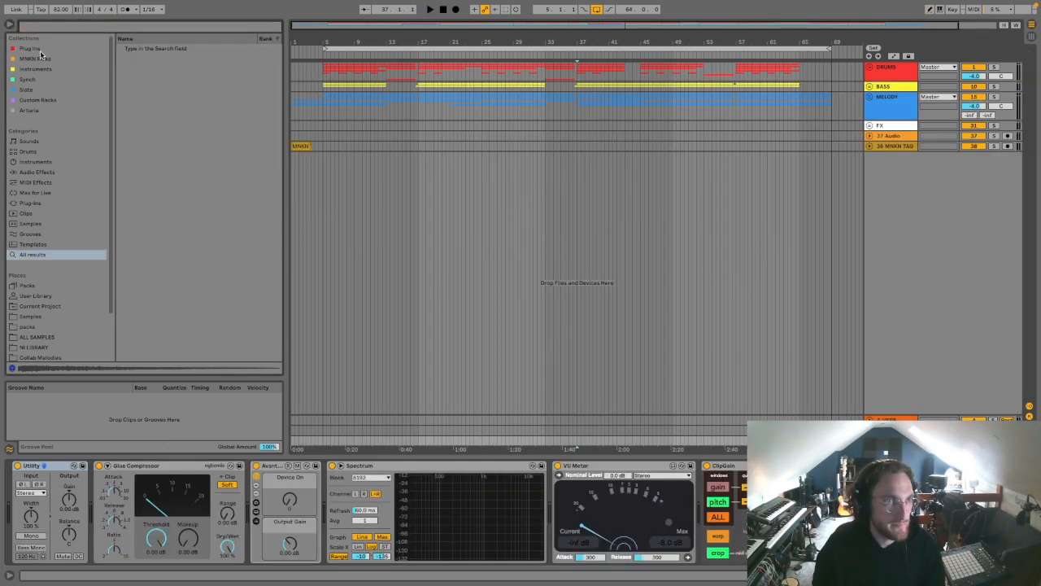
Step: Add the StandardCLIP plug-in at the start of the Master track's device chain
{"action": "left_click", "coordinate": [30, 48]}
{"action": "scroll", "coordinate": [190, 274], "scroll_direction": "down", "scroll_amount": 3}
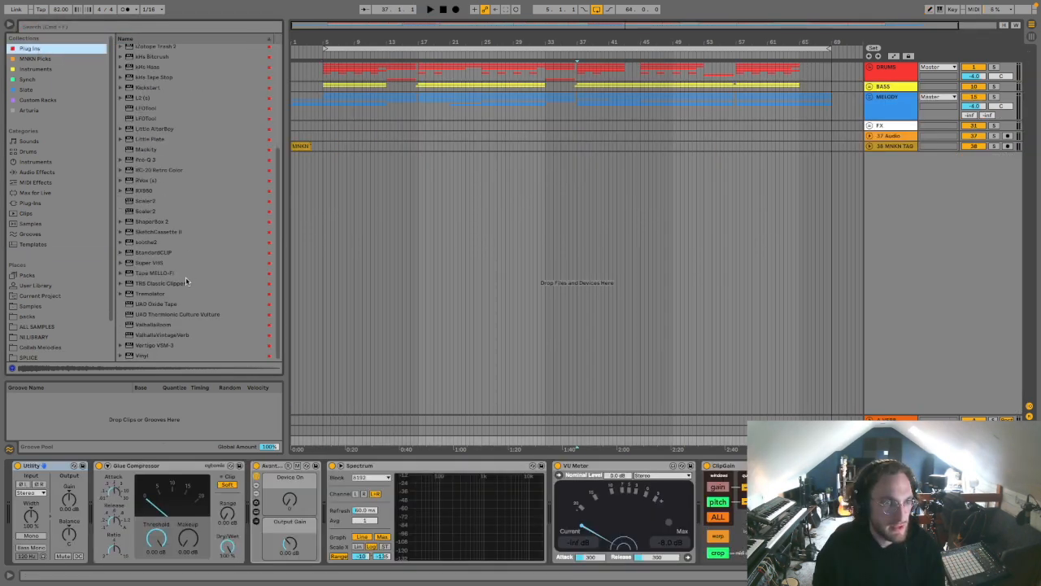
{"action": "left_click_drag", "start_coordinate": [159, 254], "coordinate": [14, 533]}
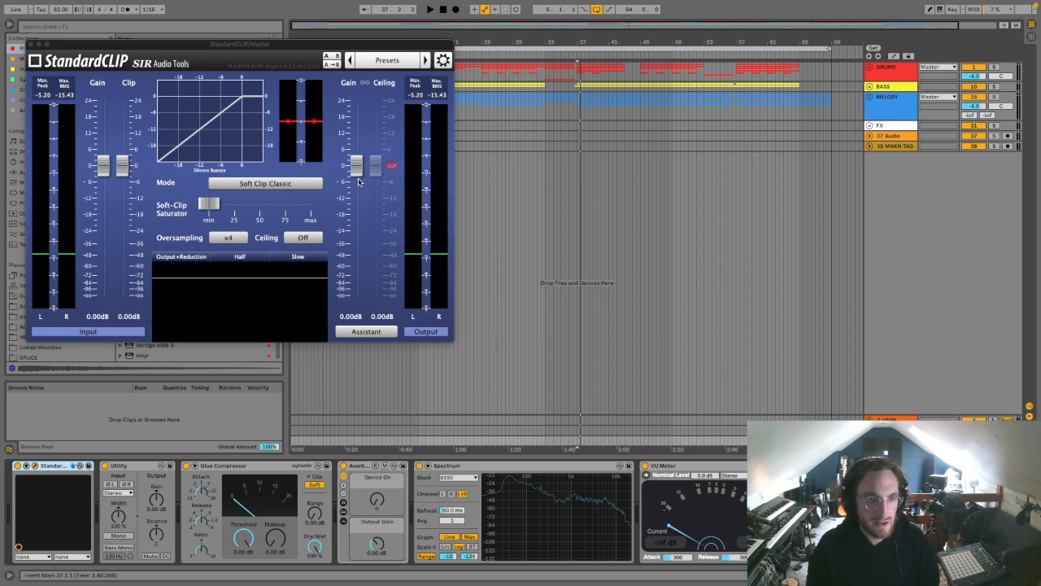
Step: Enable the StandardCLIP ceiling at -0.60 dB and raise the output gain to 7.20 dB while playing from bar 37
{"action": "left_click", "coordinate": [302, 238]}
{"action": "left_click_drag", "start_coordinate": [382, 166], "coordinate": [377, 171]}
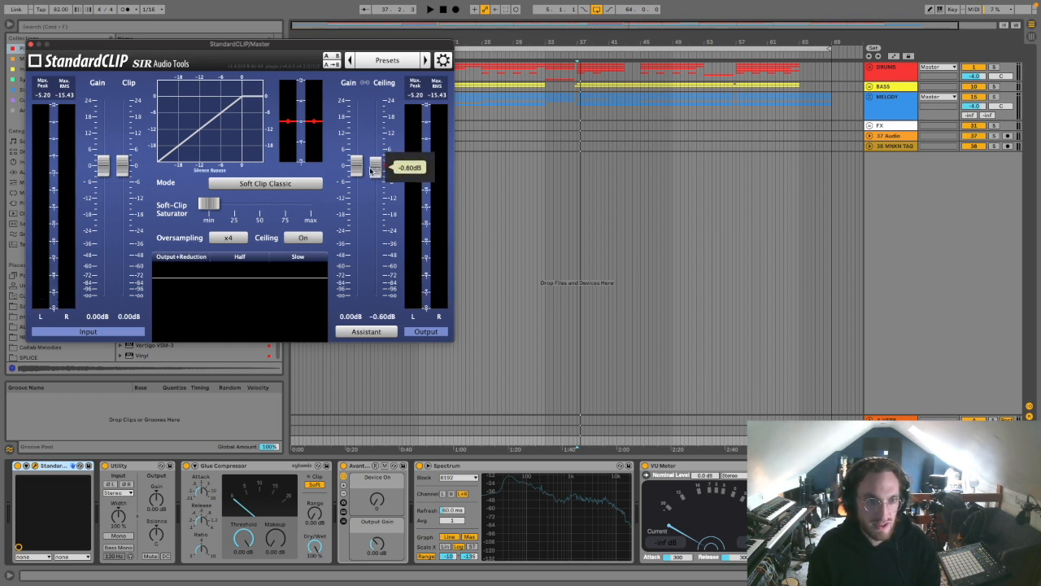
{"action": "key", "text": "space"}
{"action": "left_click_drag", "start_coordinate": [356, 166], "coordinate": [356, 147]}
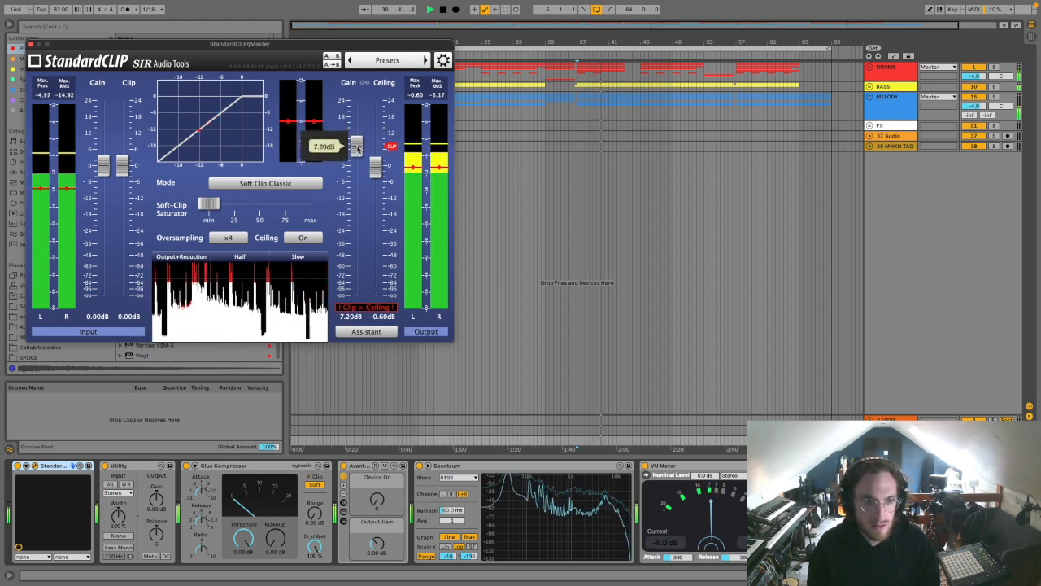